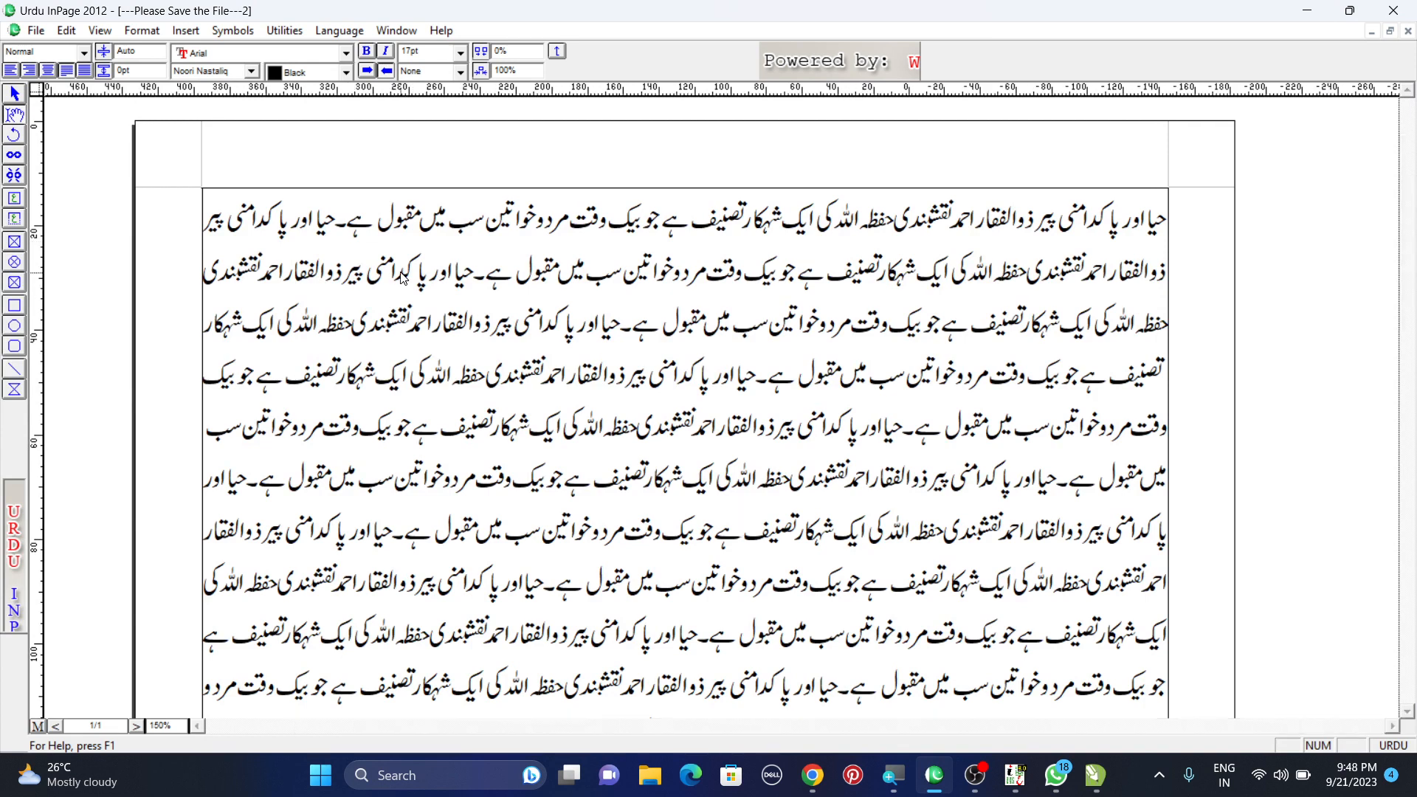
key("ctrl+0")
key("ctrl+1")
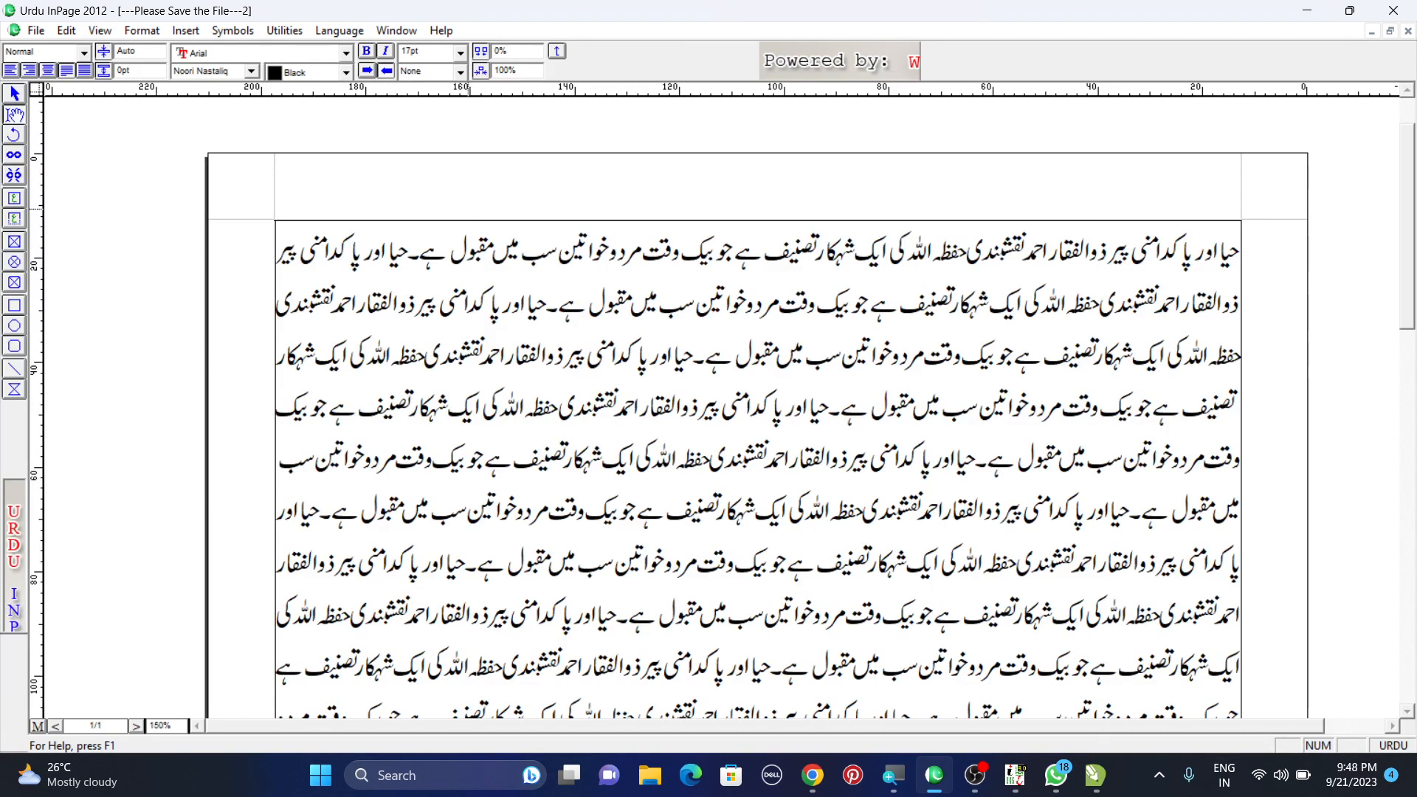
left_click(145, 33)
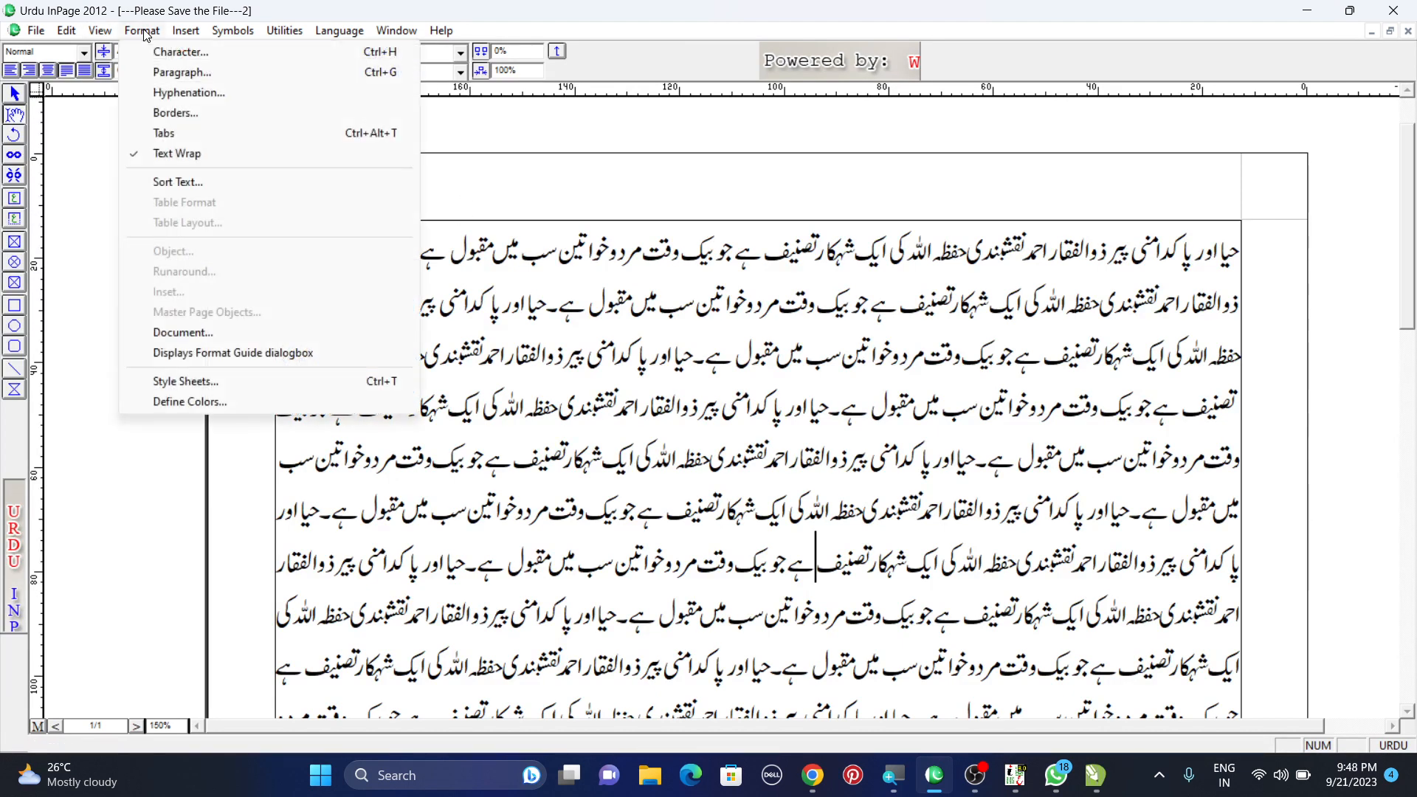
left_click(146, 34)
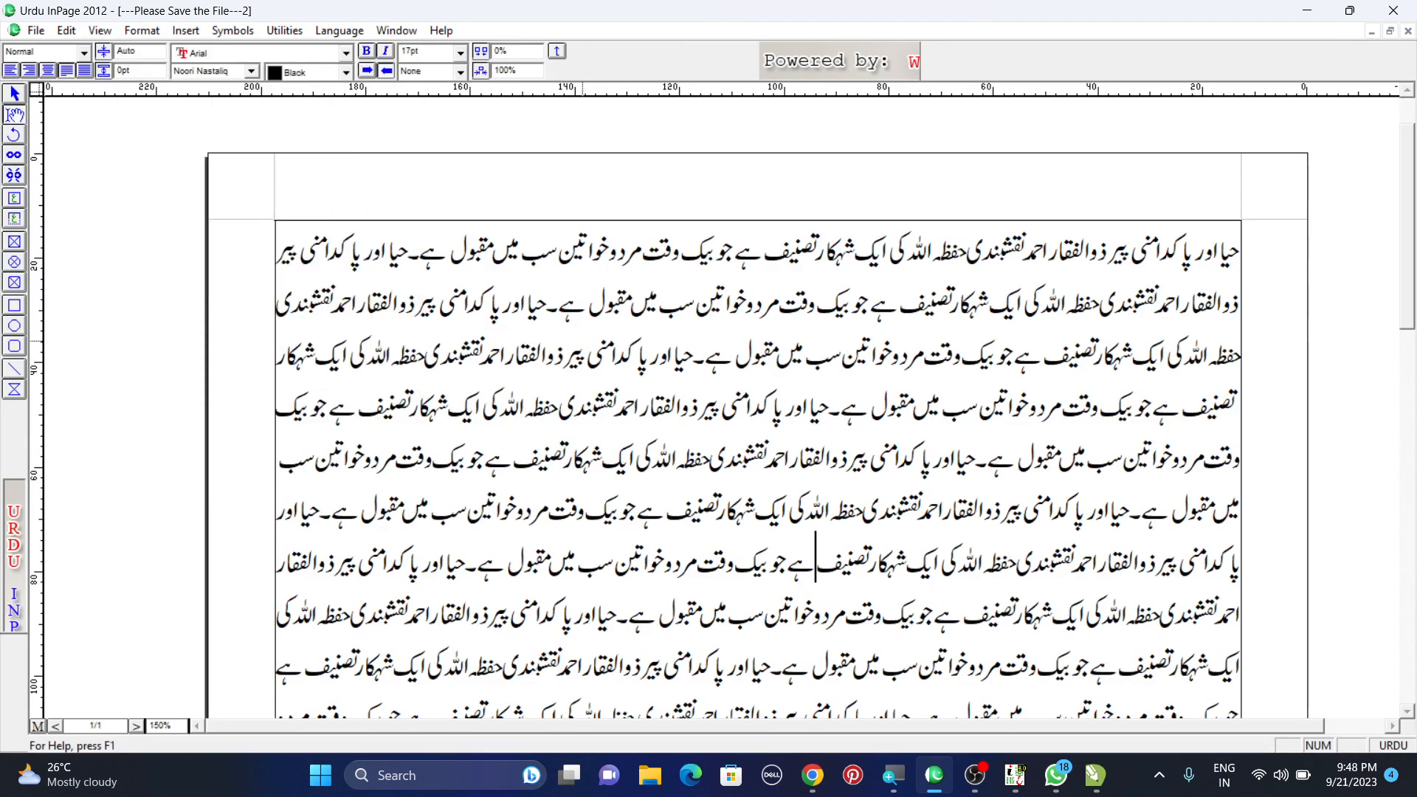
right_click(582, 341)
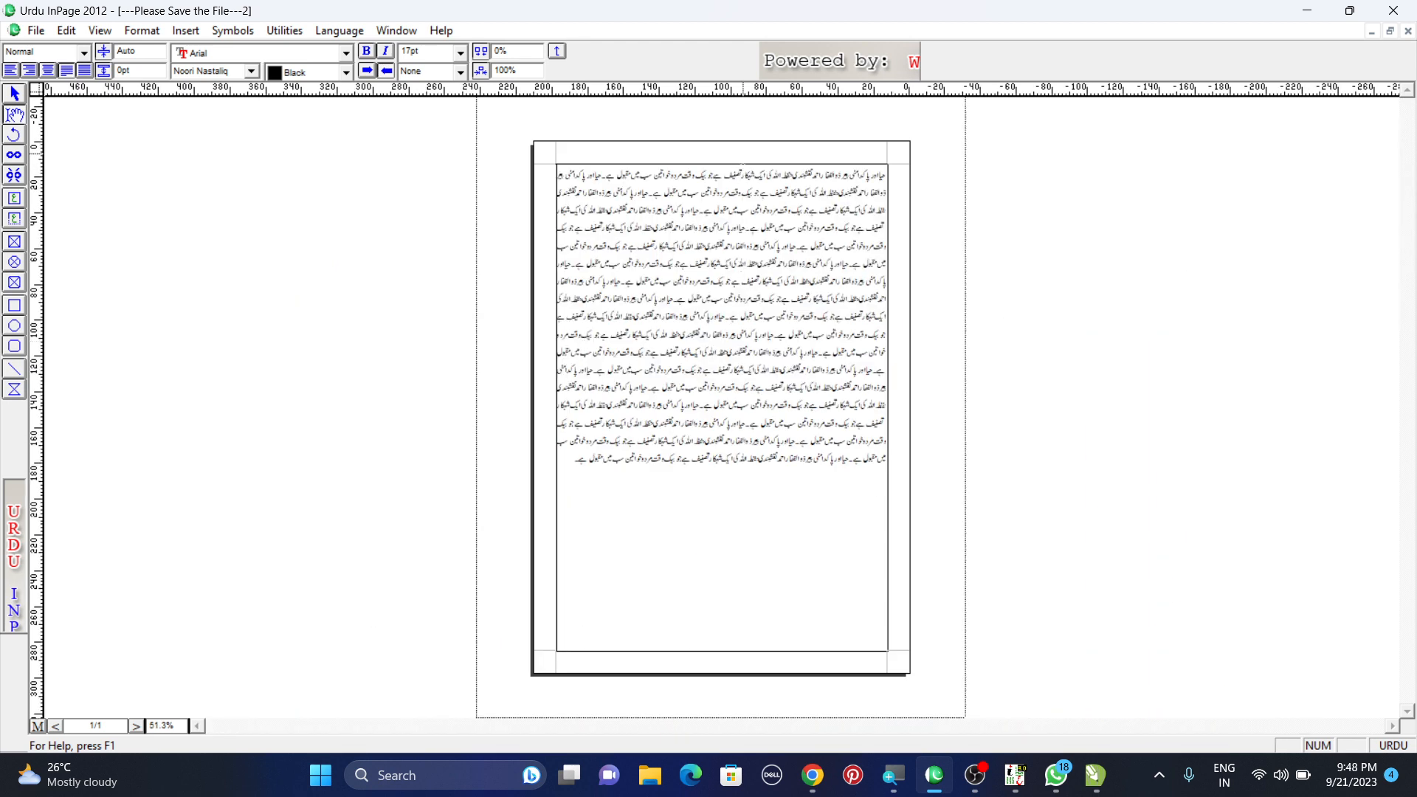
right_click(744, 154)
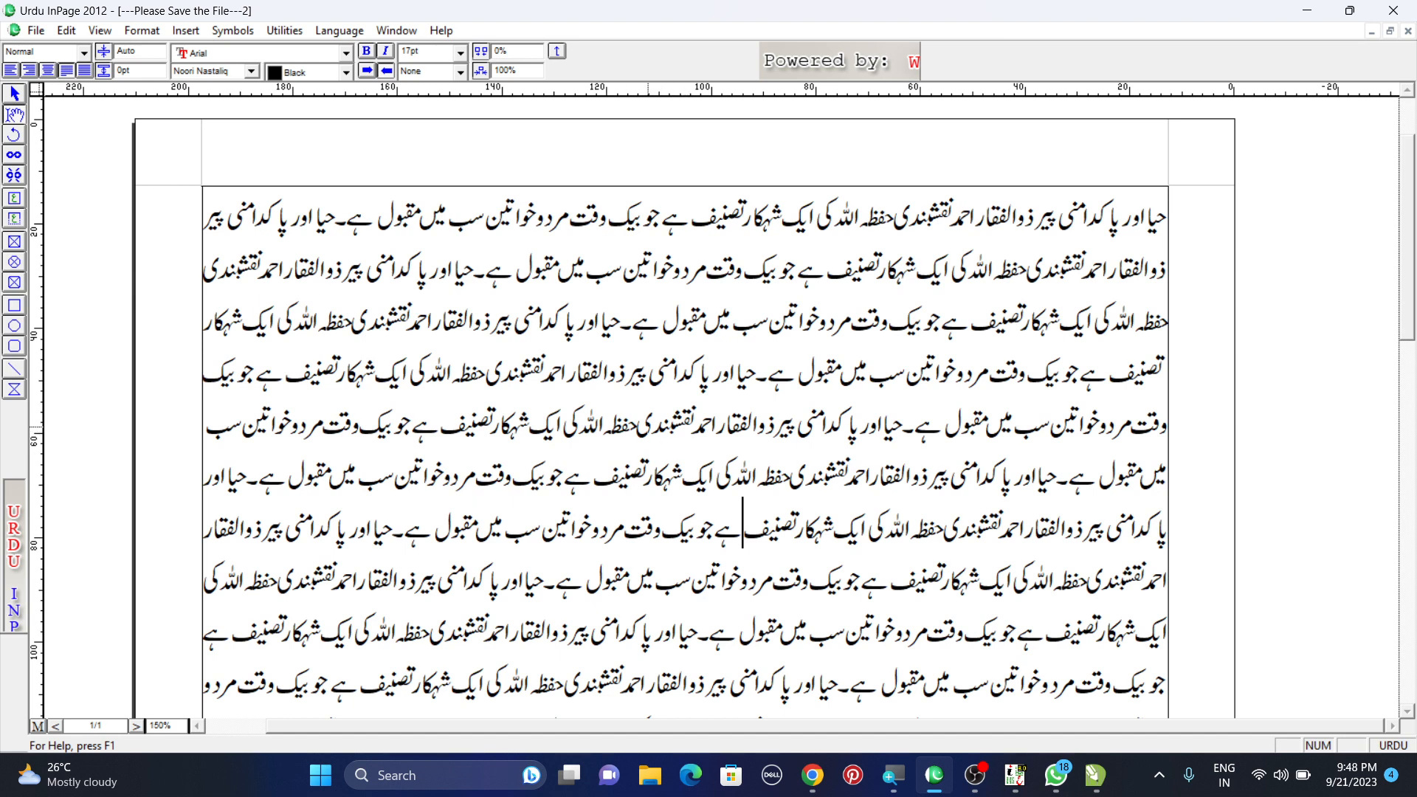
right_click(784, 354)
right_click(774, 192)
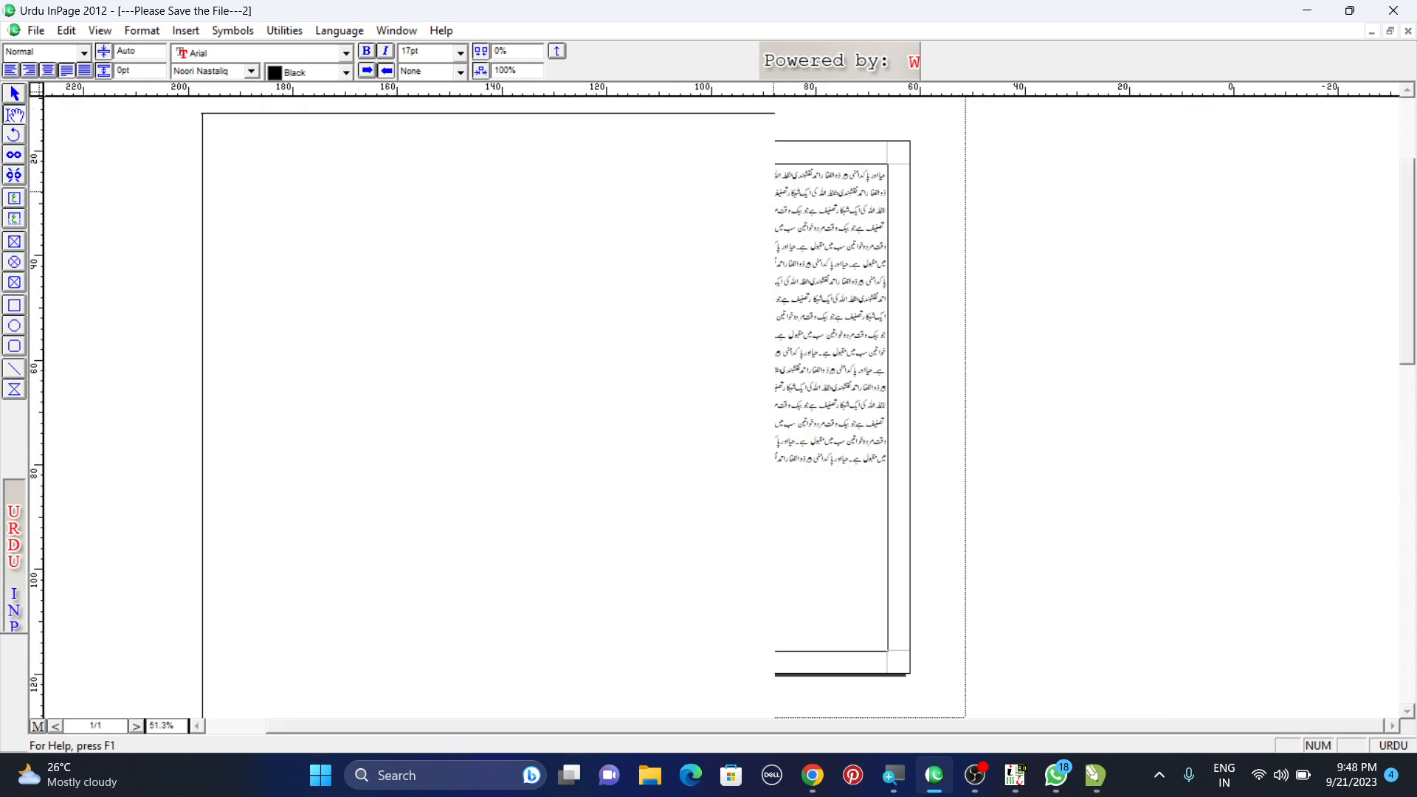
right_click(772, 175)
right_click(769, 160)
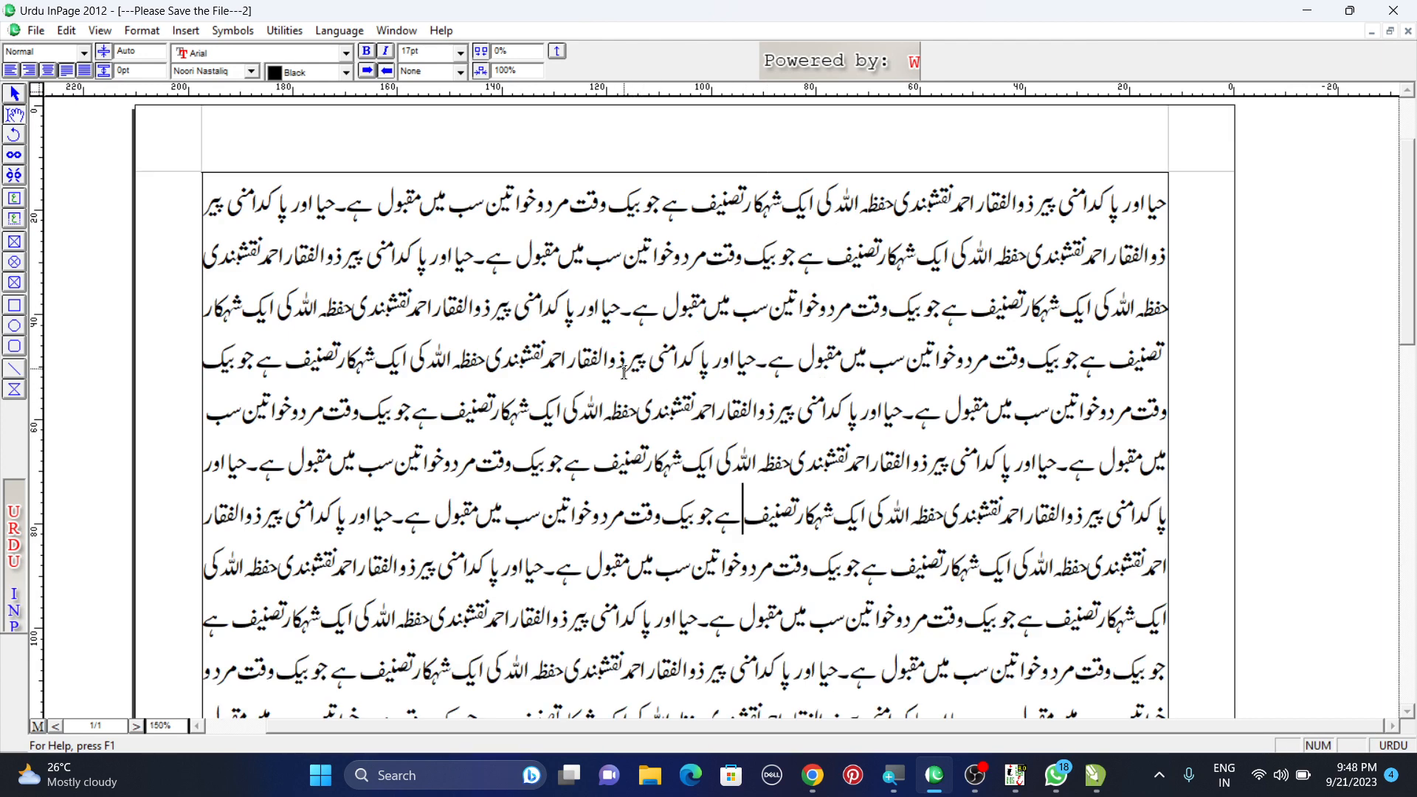
left_click(1166, 201)
left_click_drag(1166, 200, 201, 562)
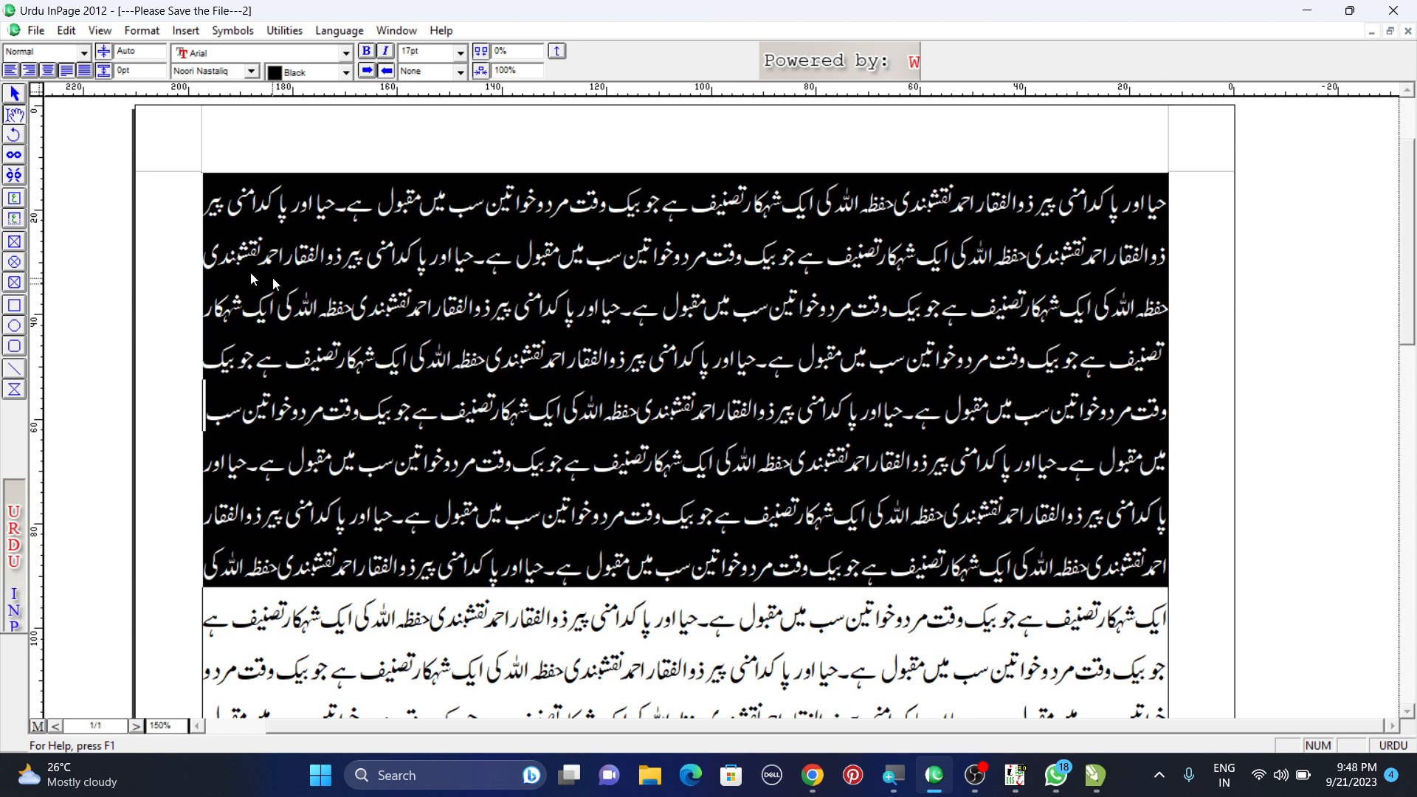
left_click(553, 369)
key("ctrl+Home")
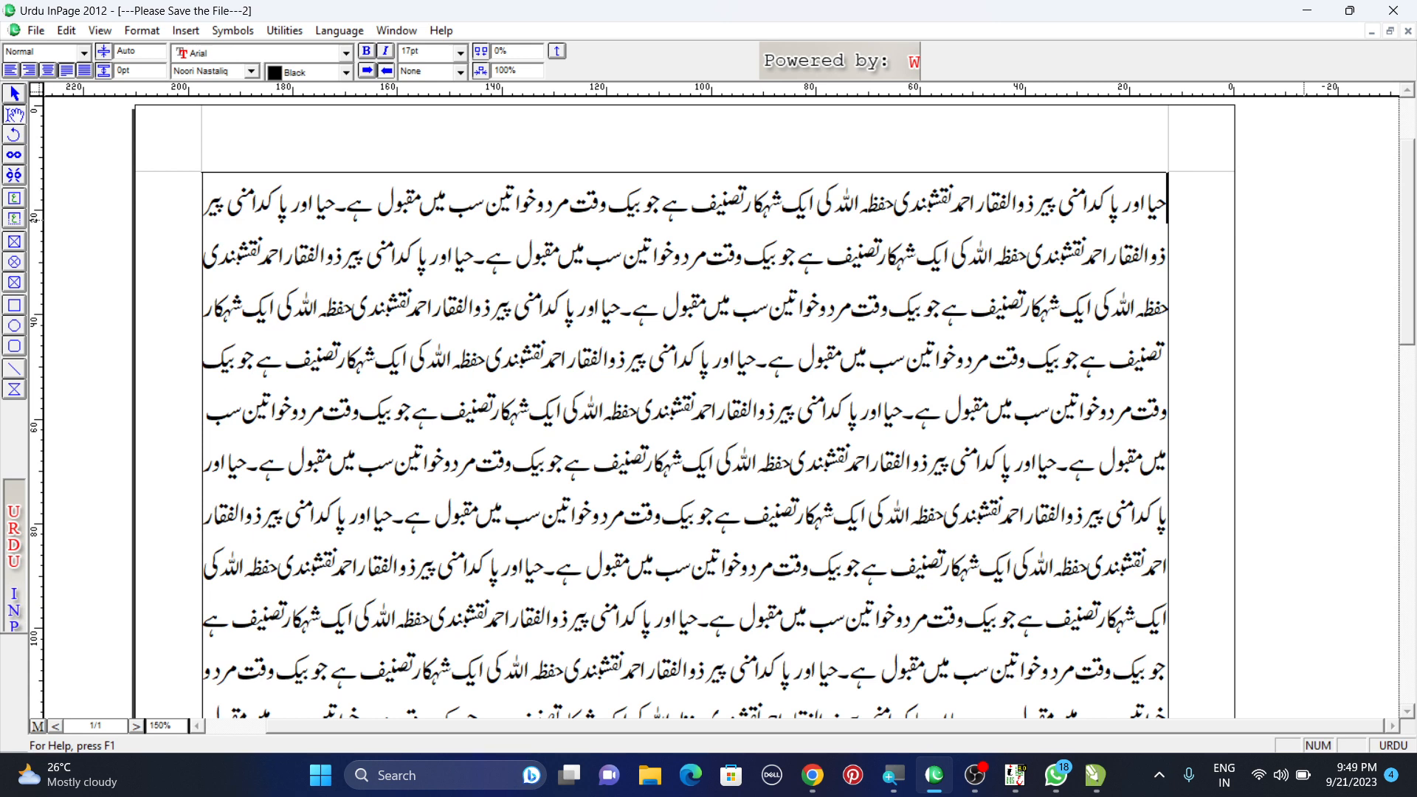
left_click(142, 31)
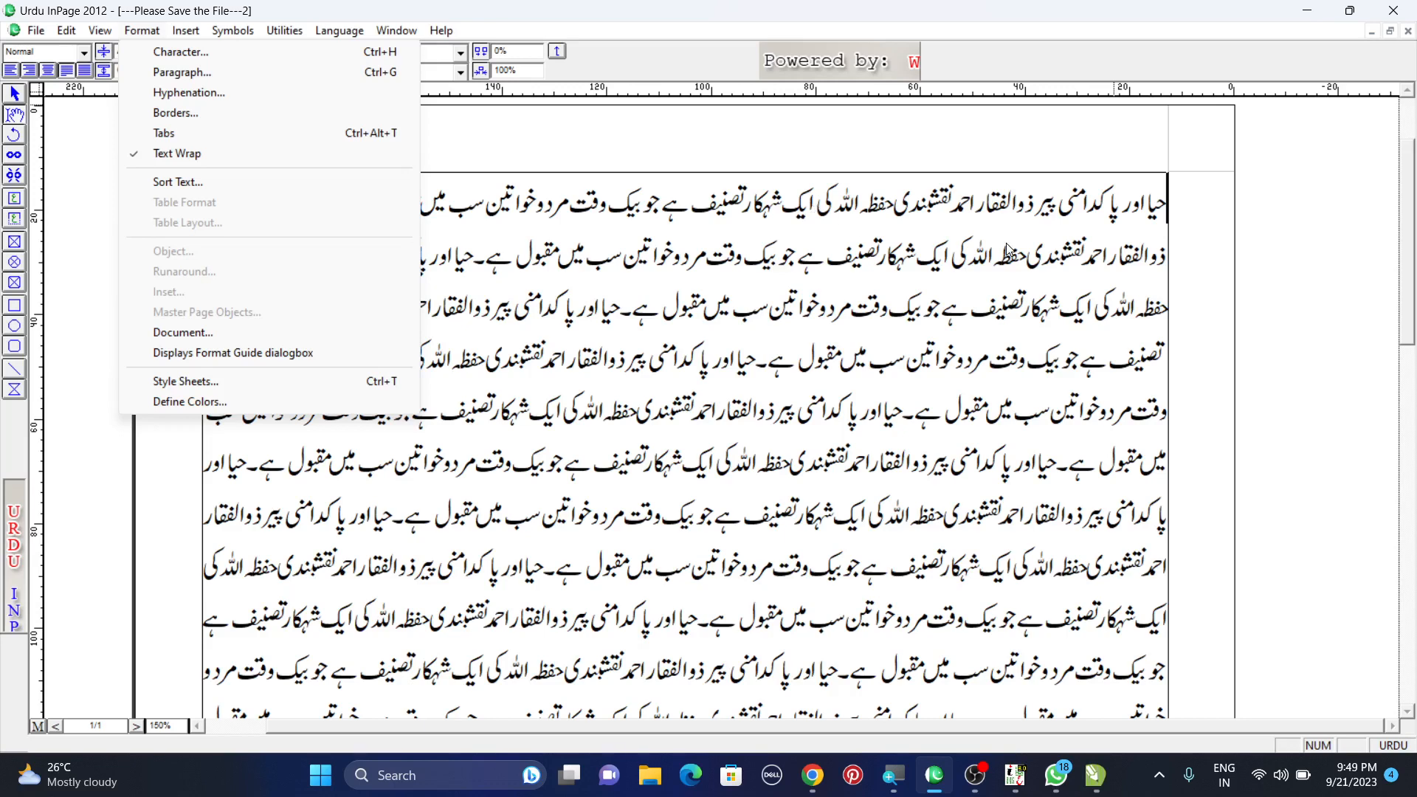
left_click(1109, 199)
left_click(1172, 201)
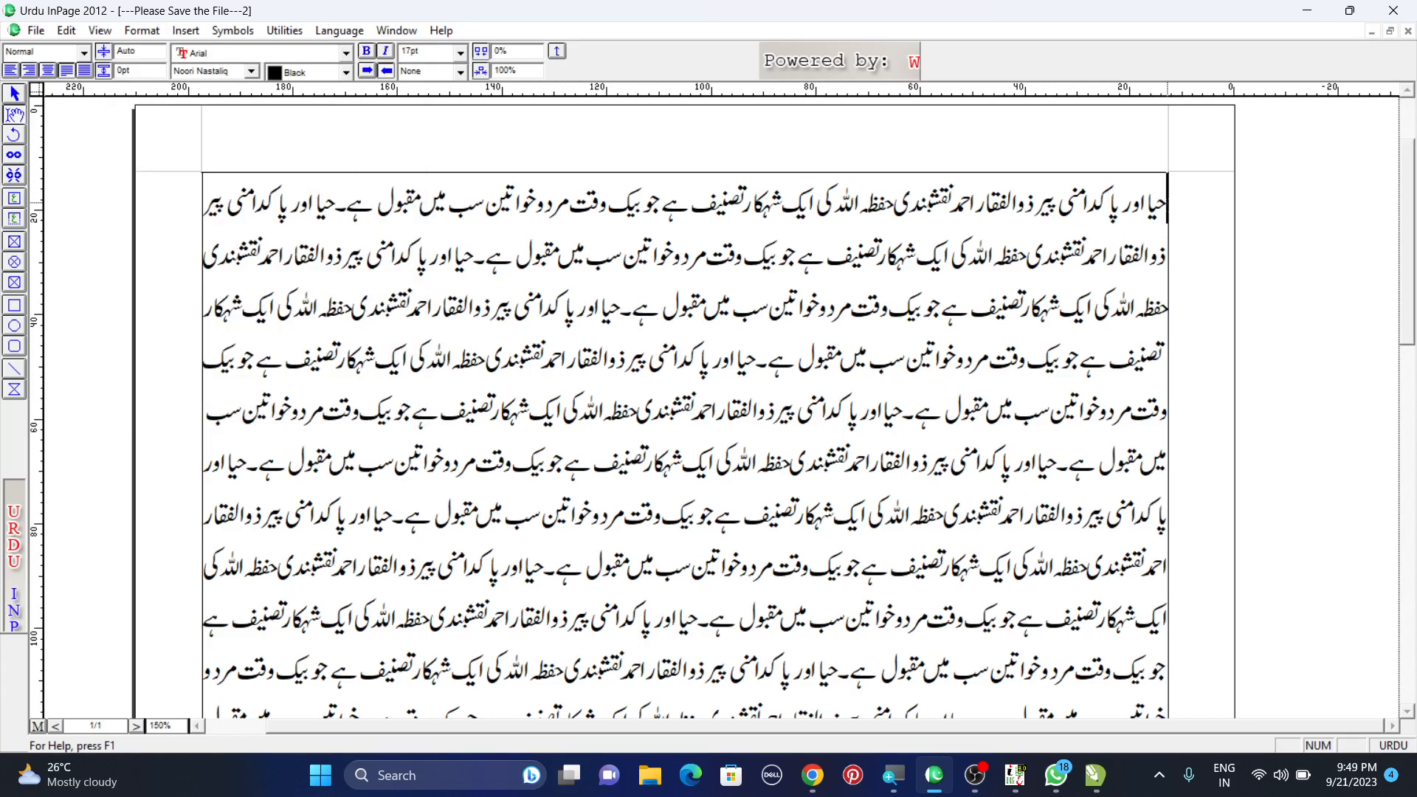
Copy the opening words "حیا اور پاکدامنی" and insert two blank lines above the body text.
left_click_drag(1064, 201, 1170, 201)
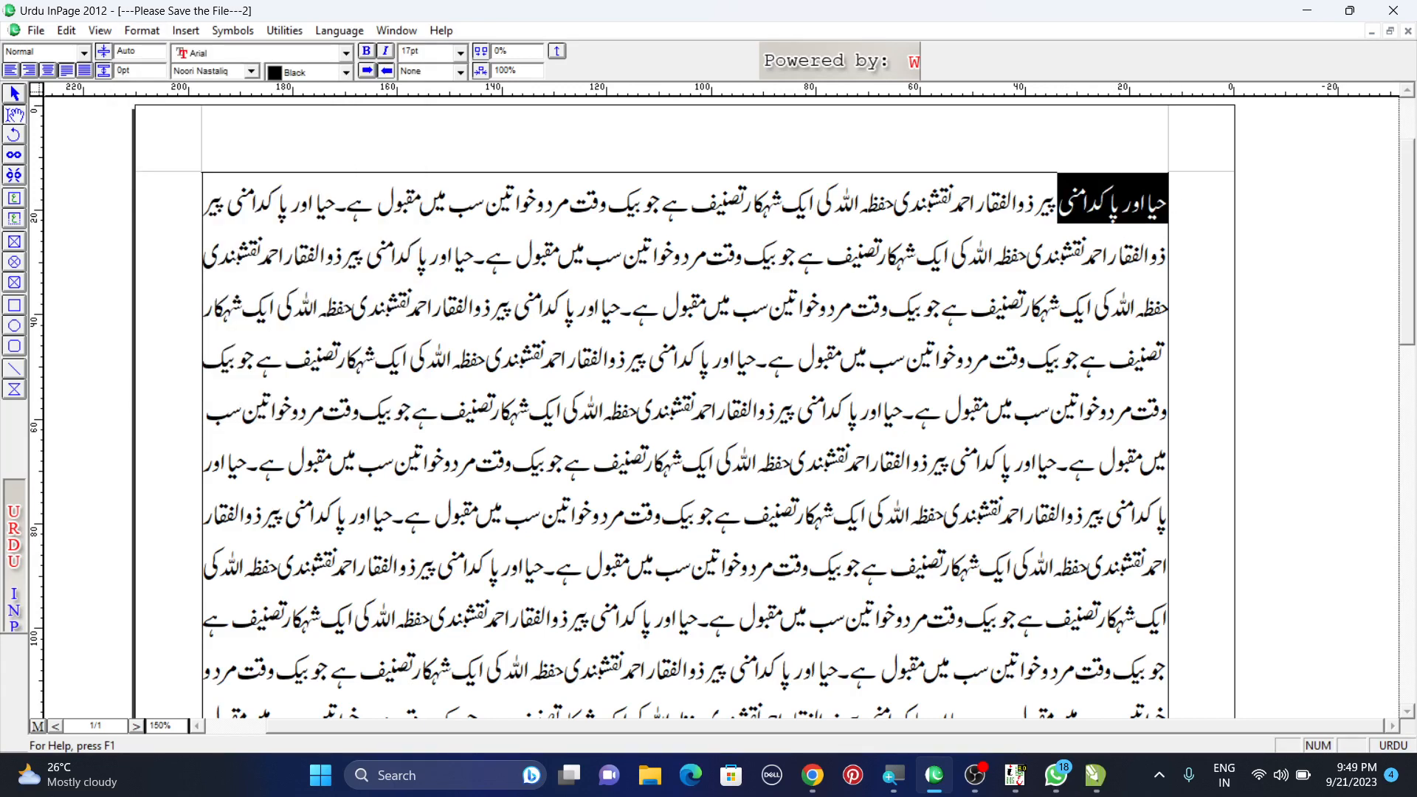
left_click(1171, 220)
key("Return")
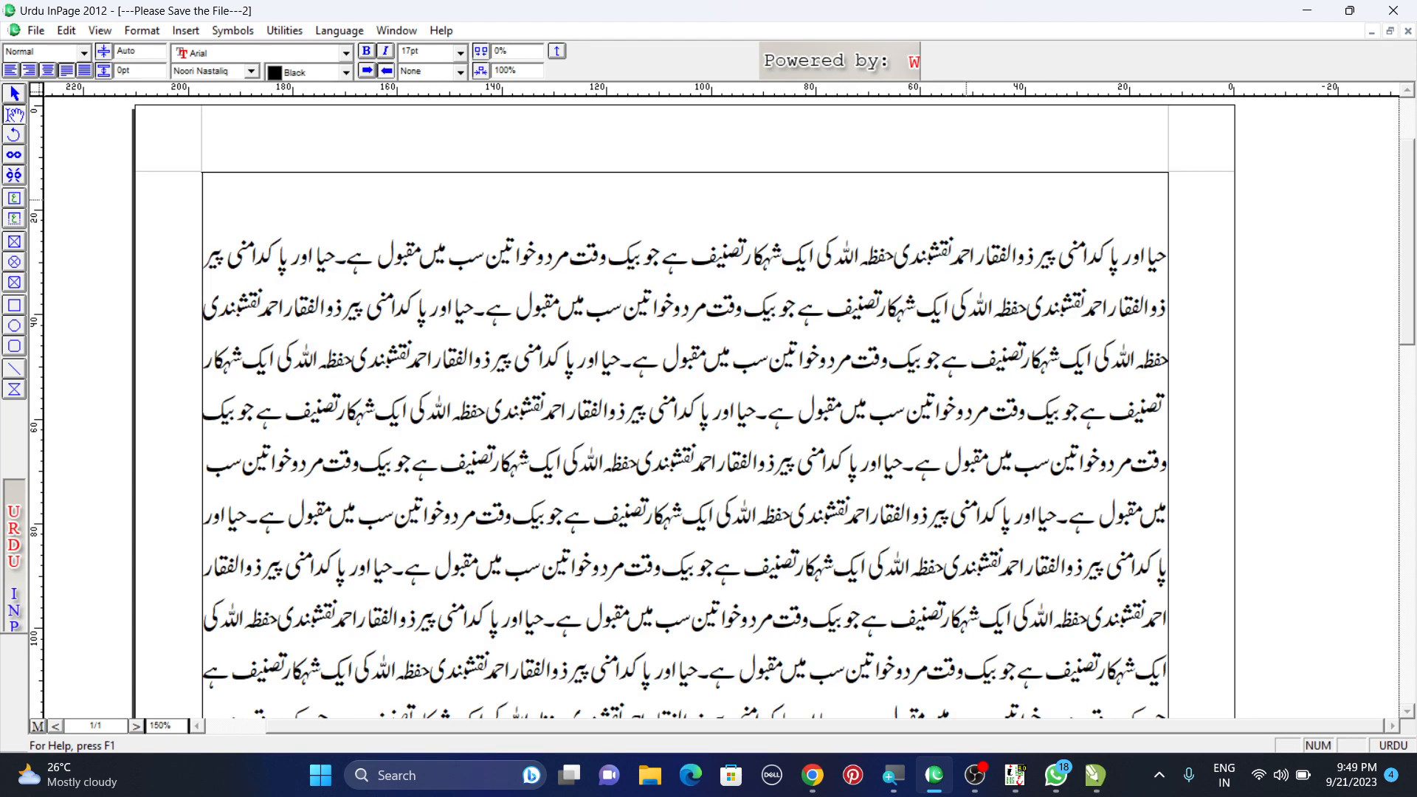
key("Return")
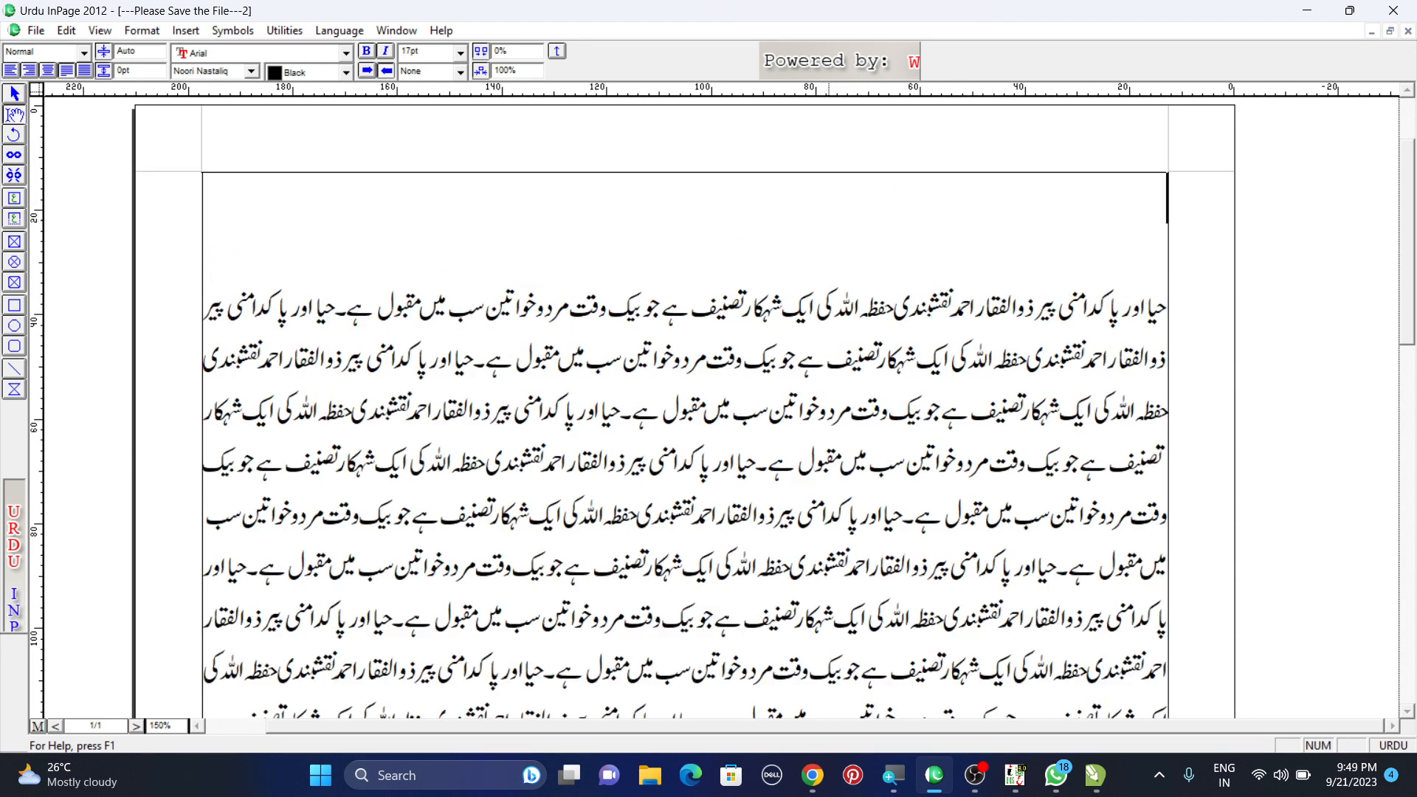
Paste the copied words "حیا اور پاکدامنی" as a centred heading on the line directly above the body text.
left_click(1098, 234)
key("ctrl+shift+c")
key("ctrl+v")
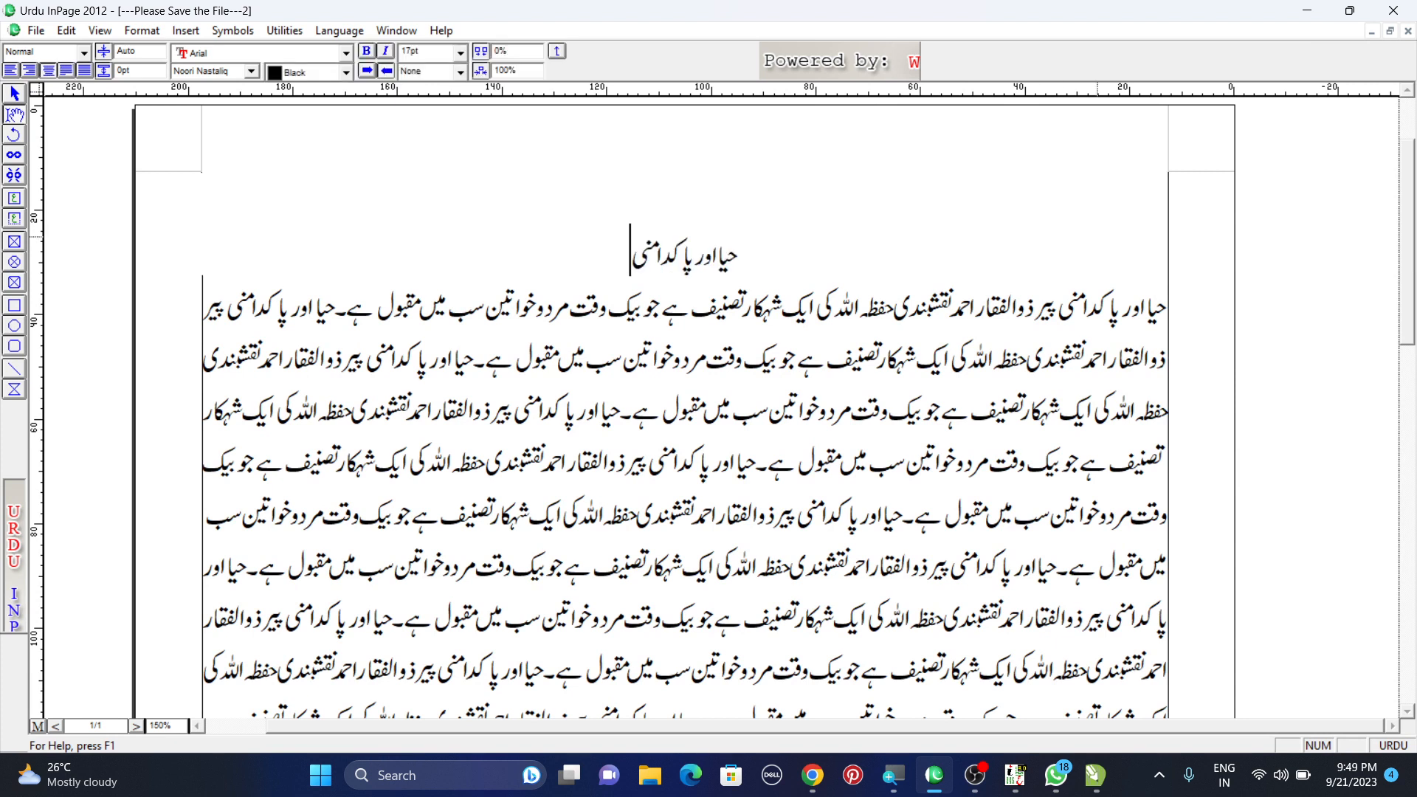
Set the font size of the centred heading to 30 pt.
left_click_drag(635, 251, 742, 225)
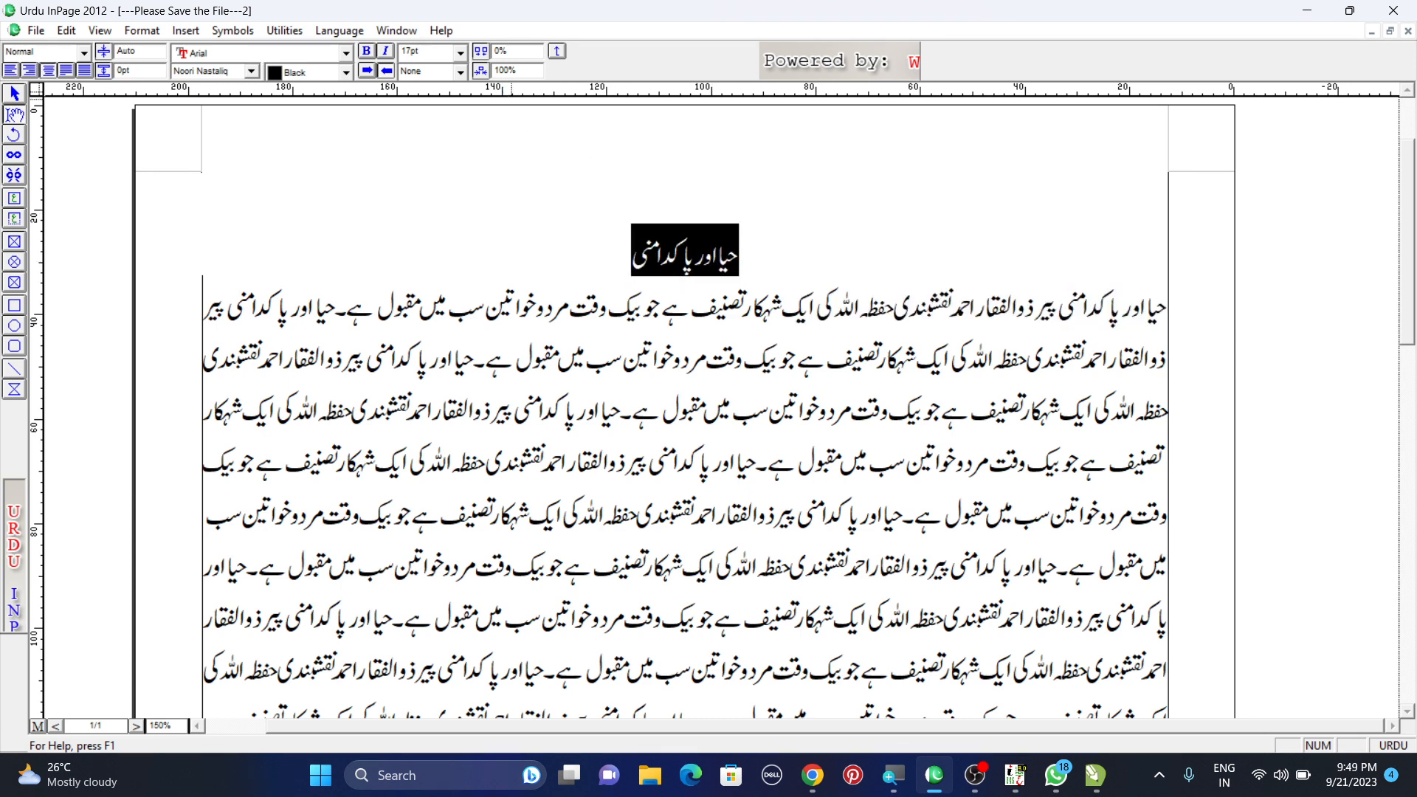
double_click(412, 51)
type("30")
key("Return")
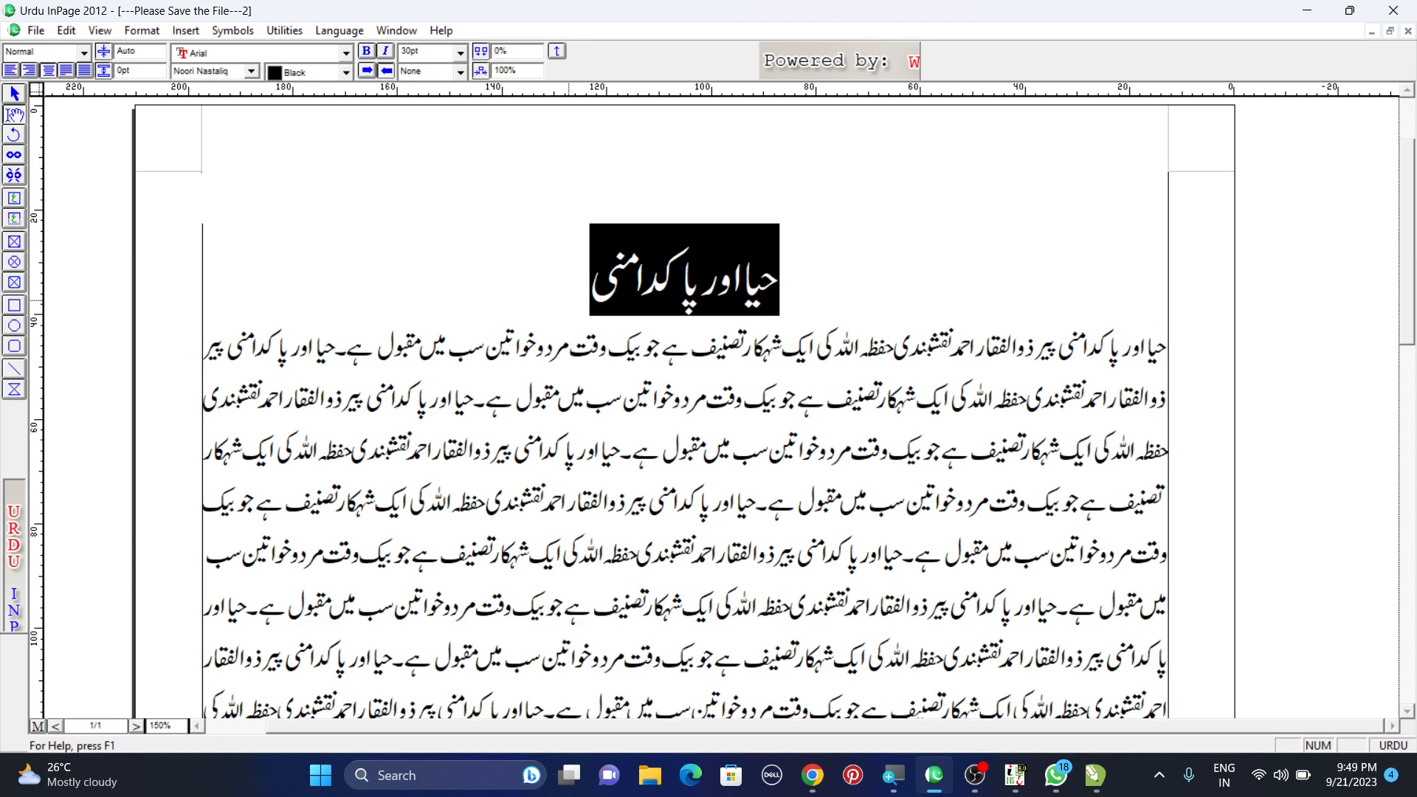
left_click(568, 300)
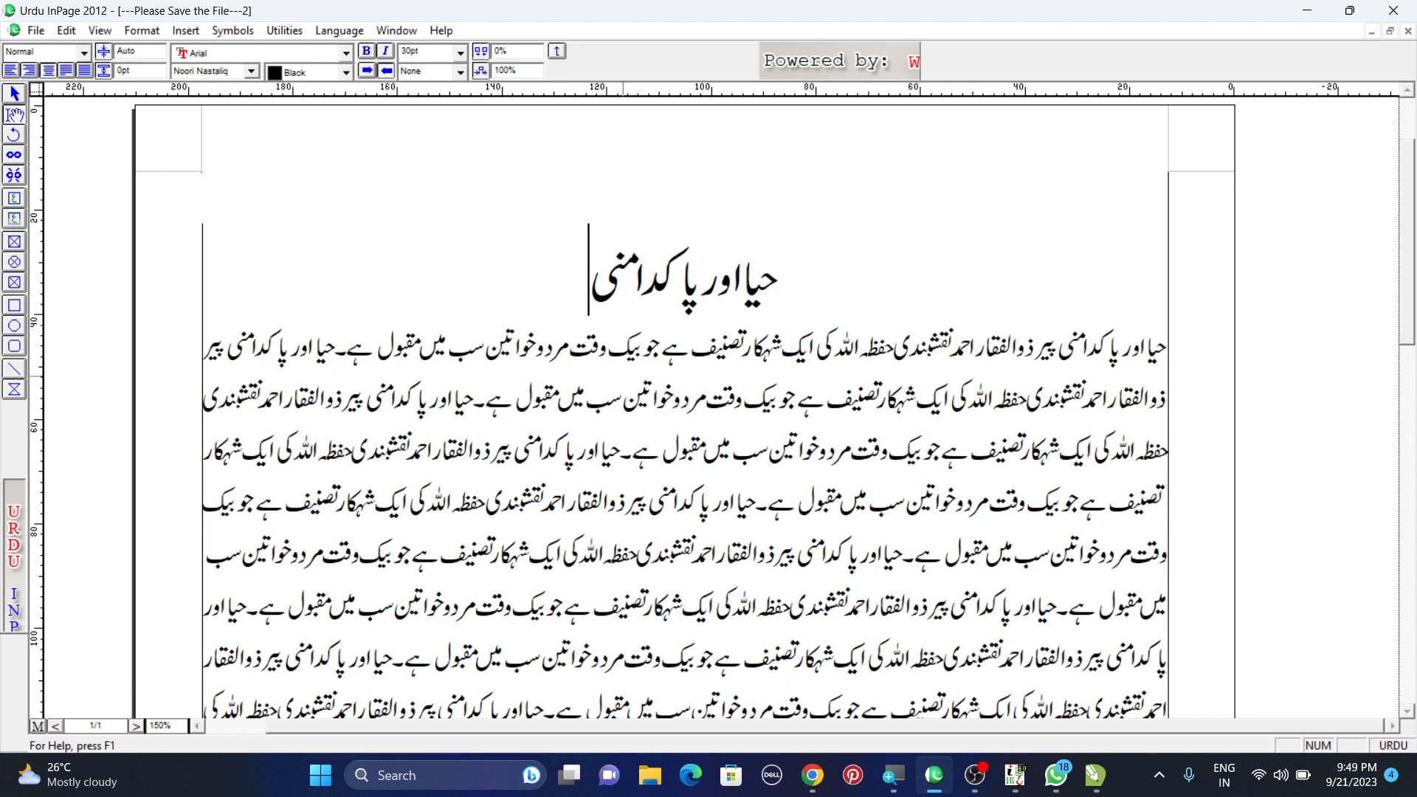
Open the character formatting settings for the body text, review the fonts and effects, and close them without changes.
left_click(704, 409)
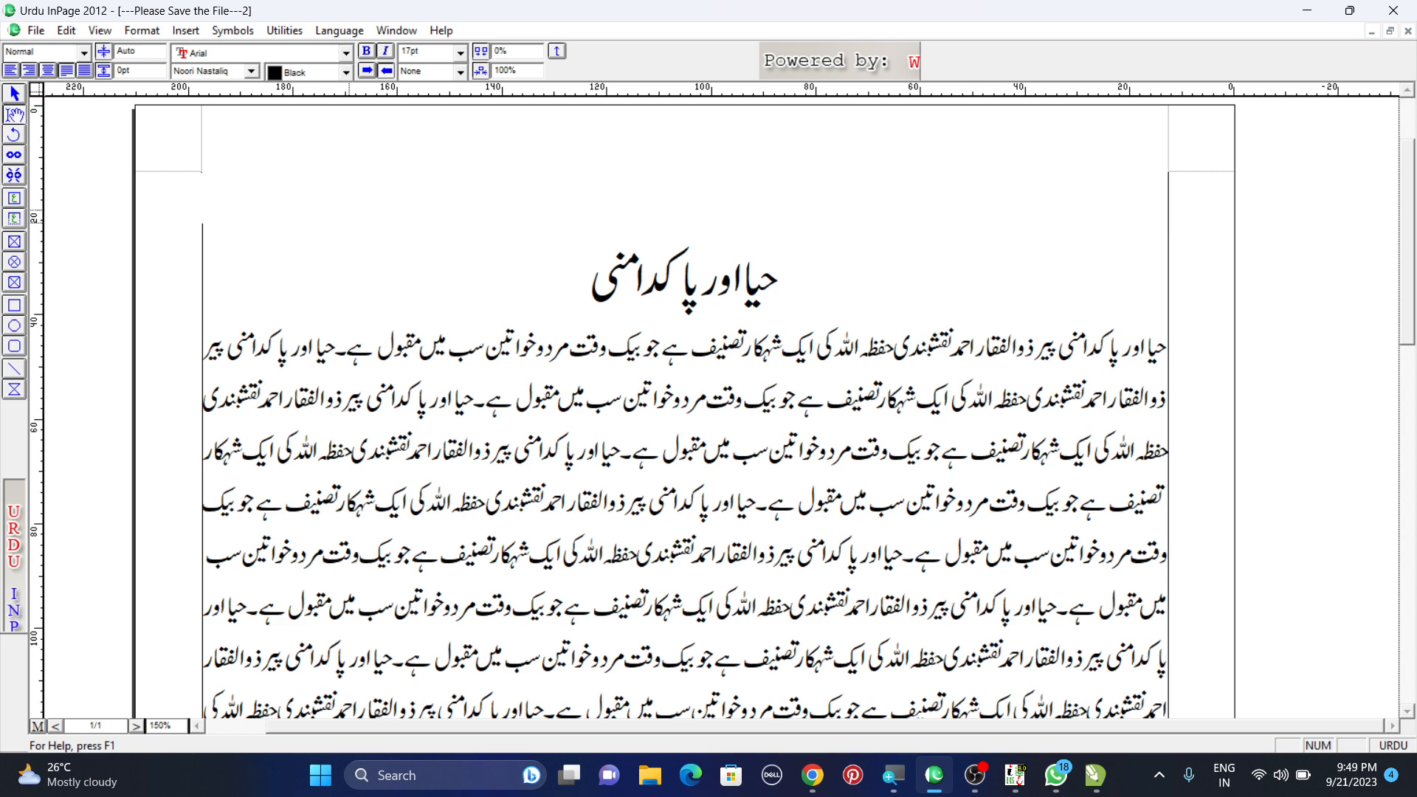
left_click(153, 32)
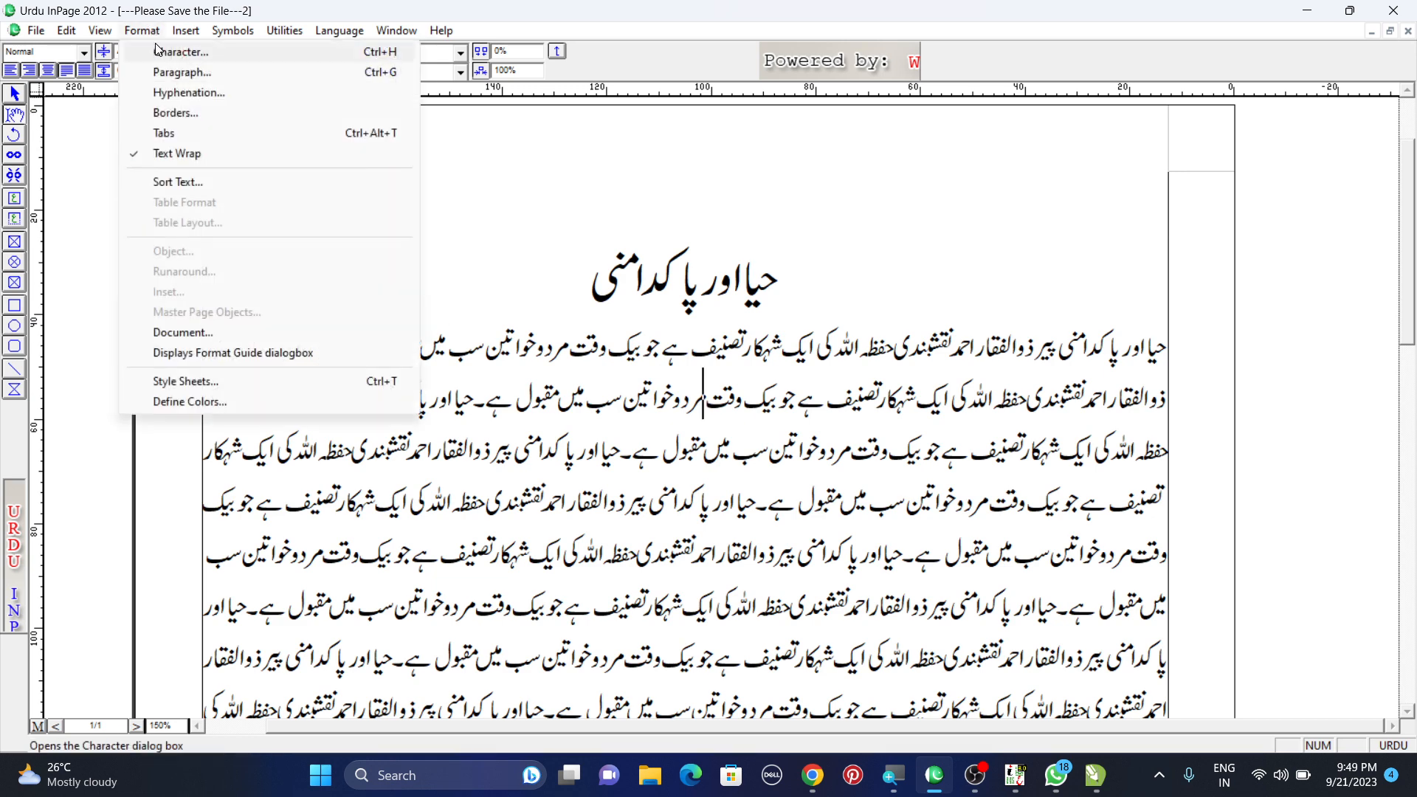
left_click(155, 51)
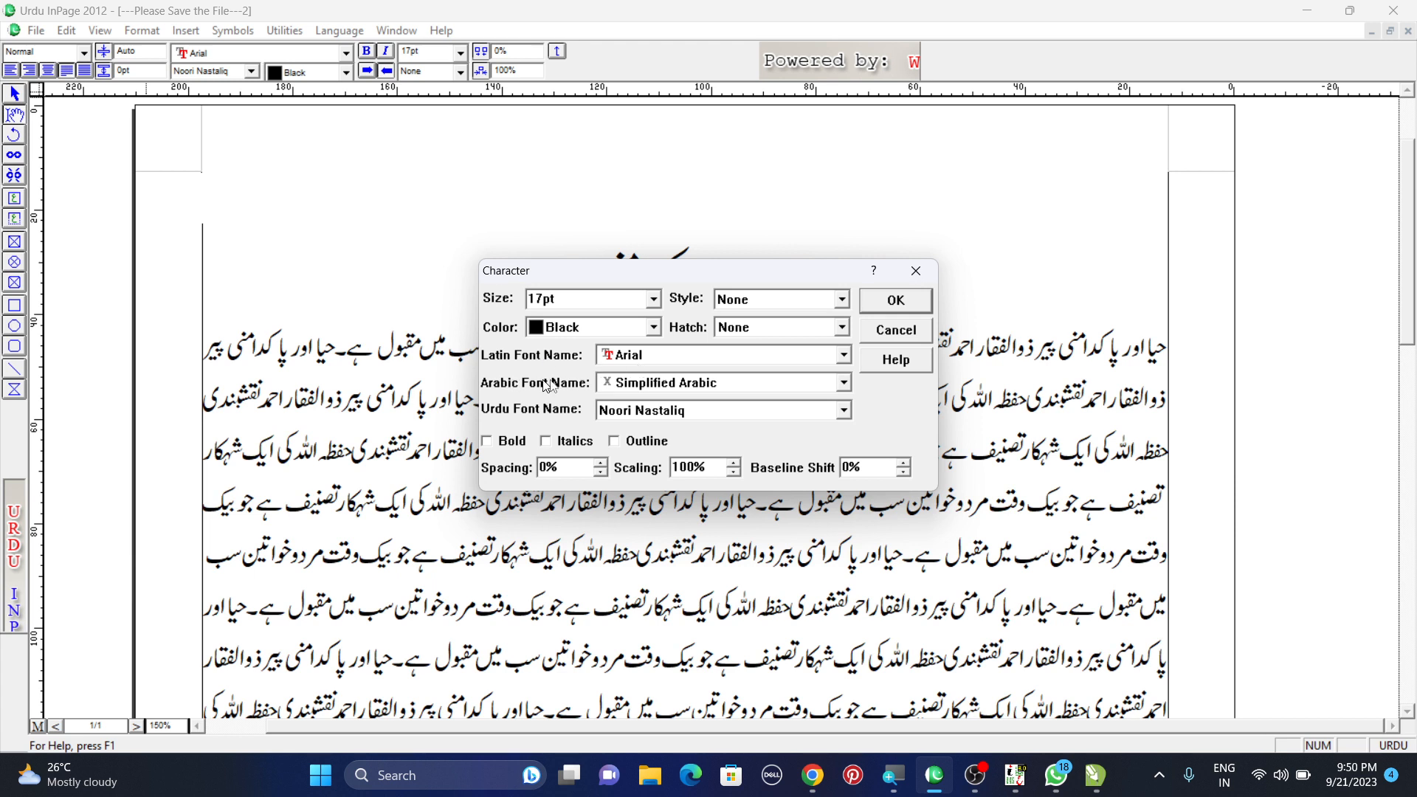
left_click(653, 415)
left_click(653, 416)
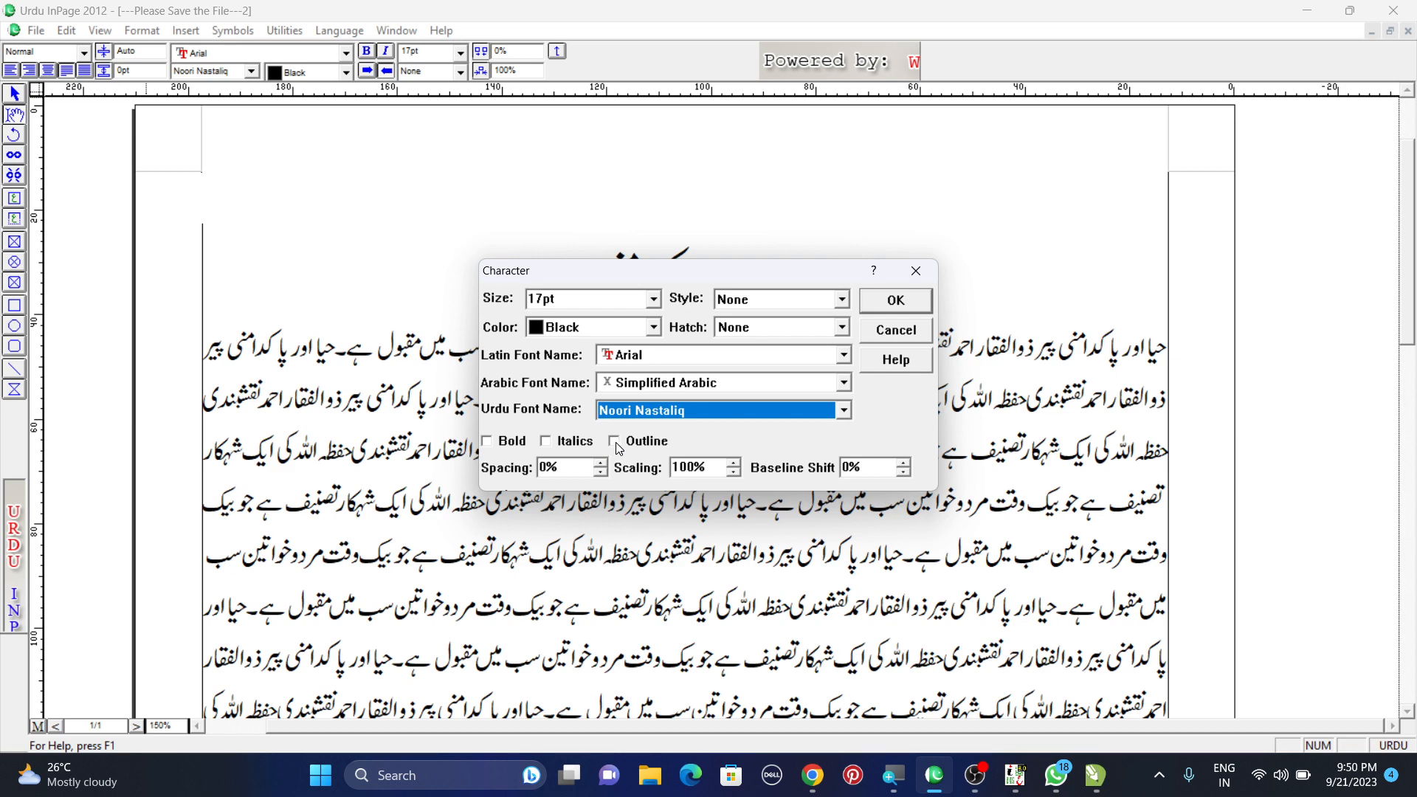
left_click(915, 271)
Apply the Outline effect to the heading through its character formatting.
left_click_drag(585, 288, 834, 286)
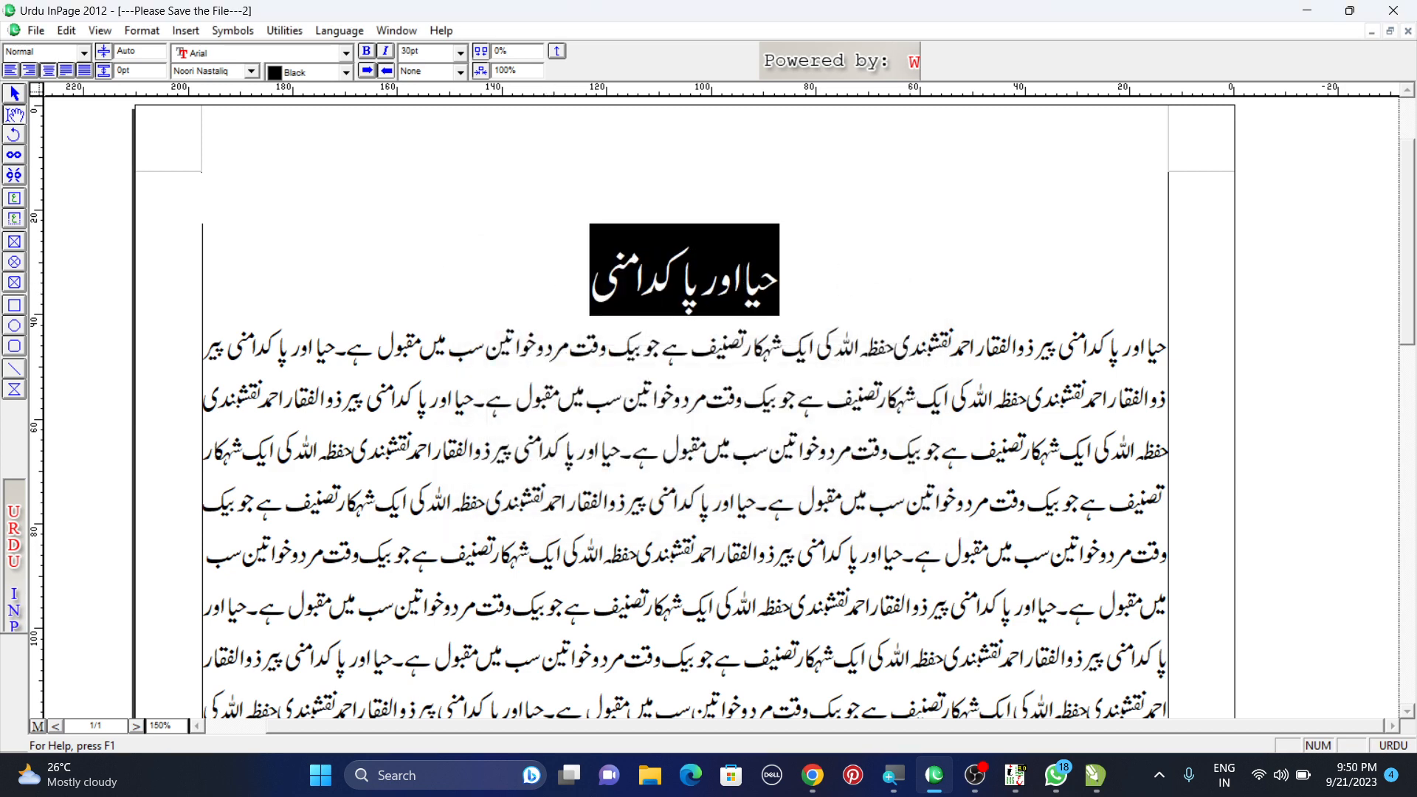
left_click(140, 30)
left_click(151, 51)
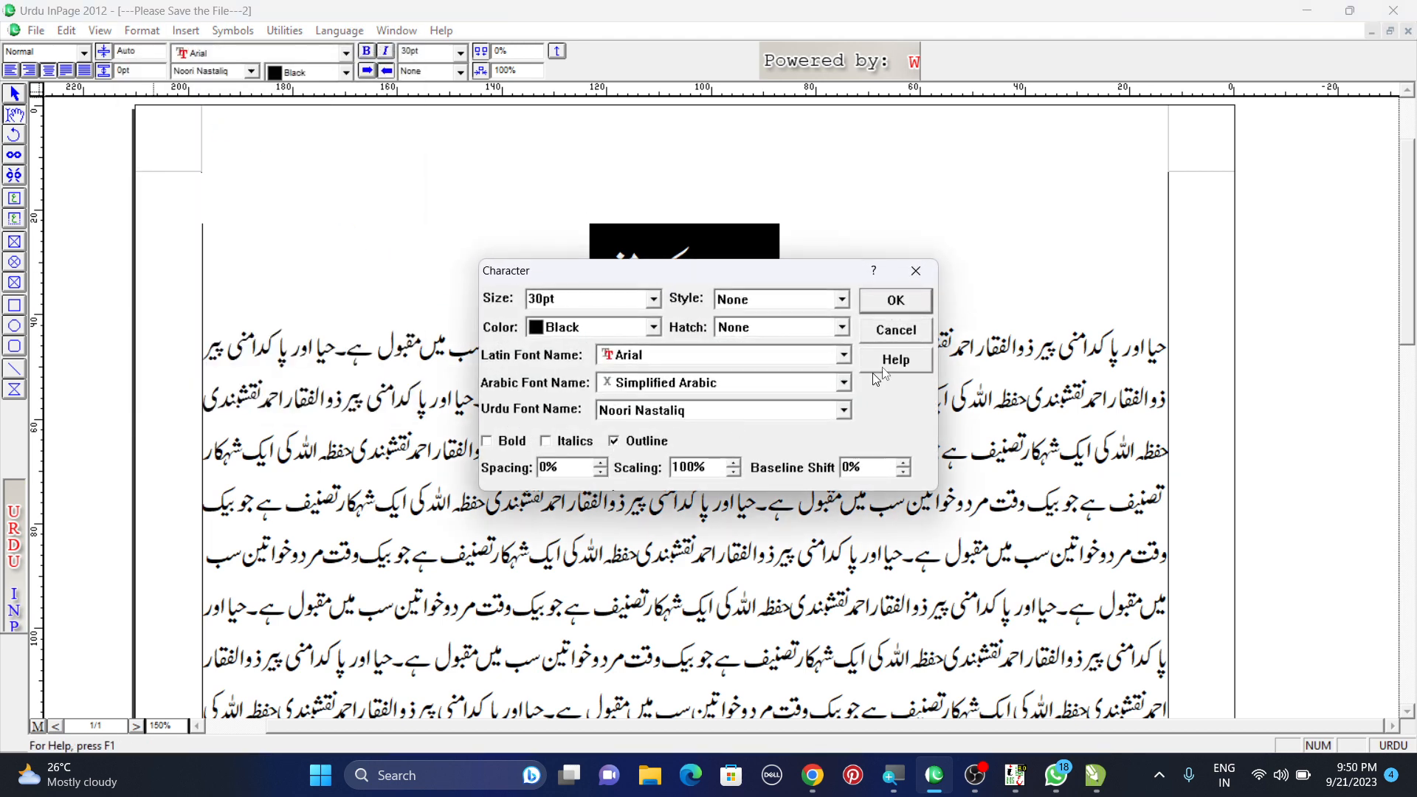
left_click(917, 302)
left_click(519, 301)
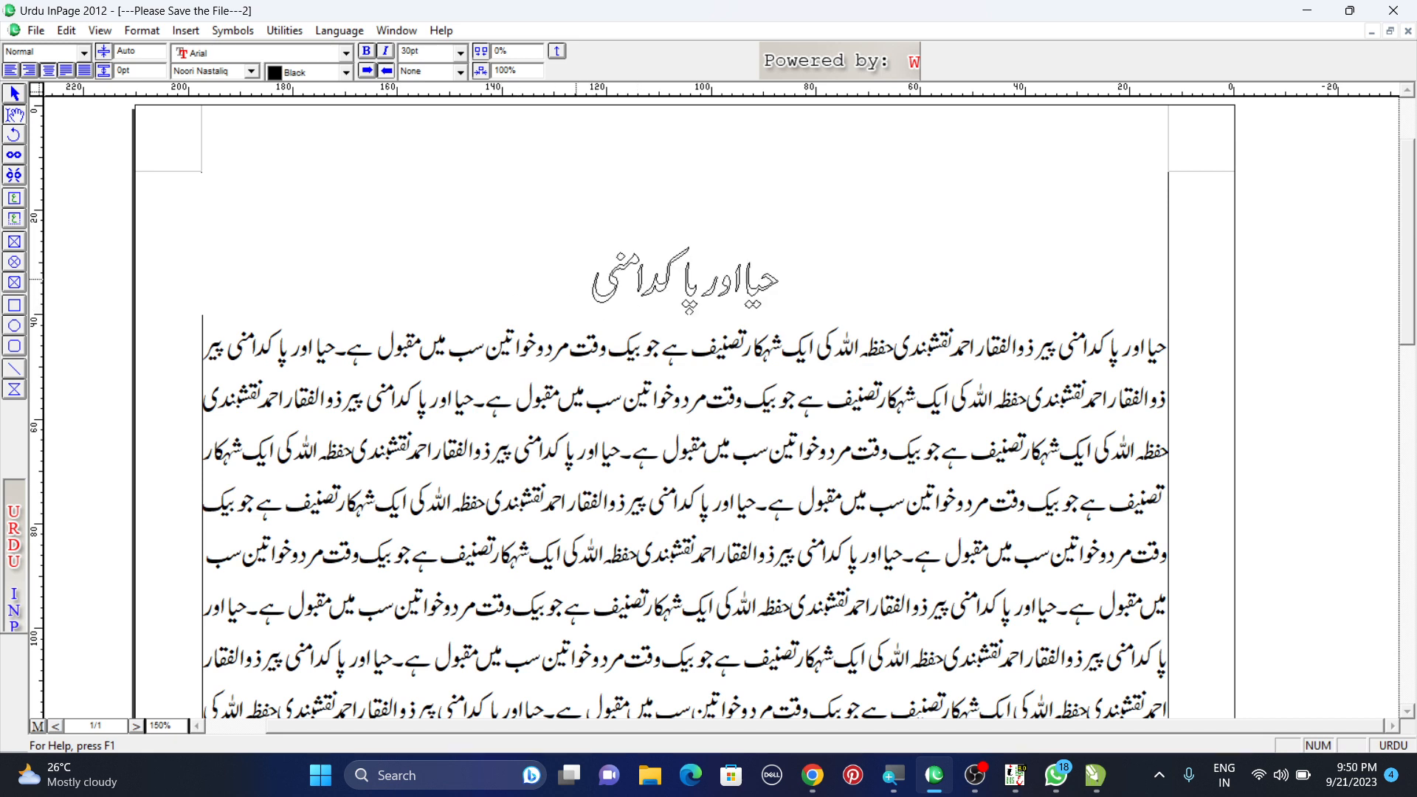
left_click_drag(589, 281, 840, 273)
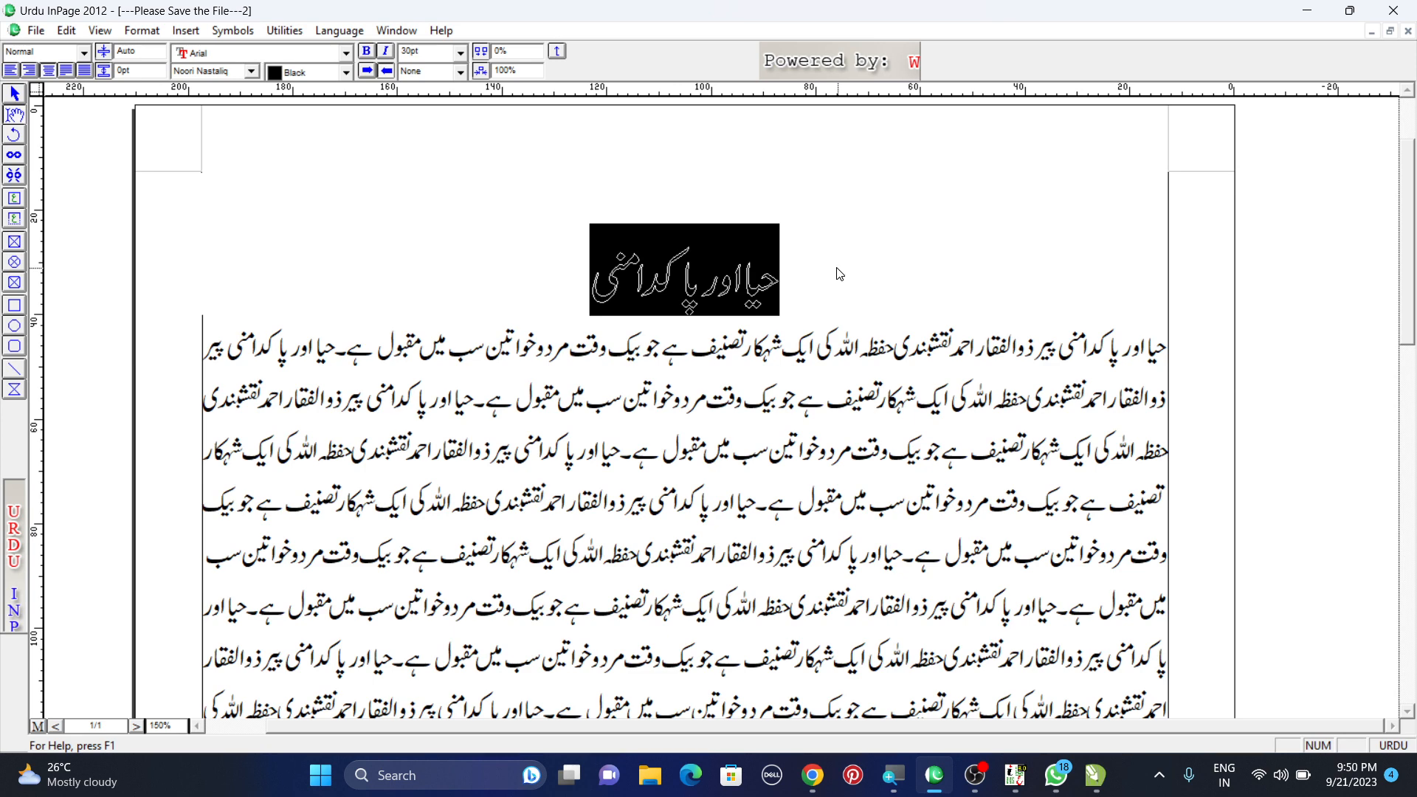
left_click(142, 31)
left_click(177, 51)
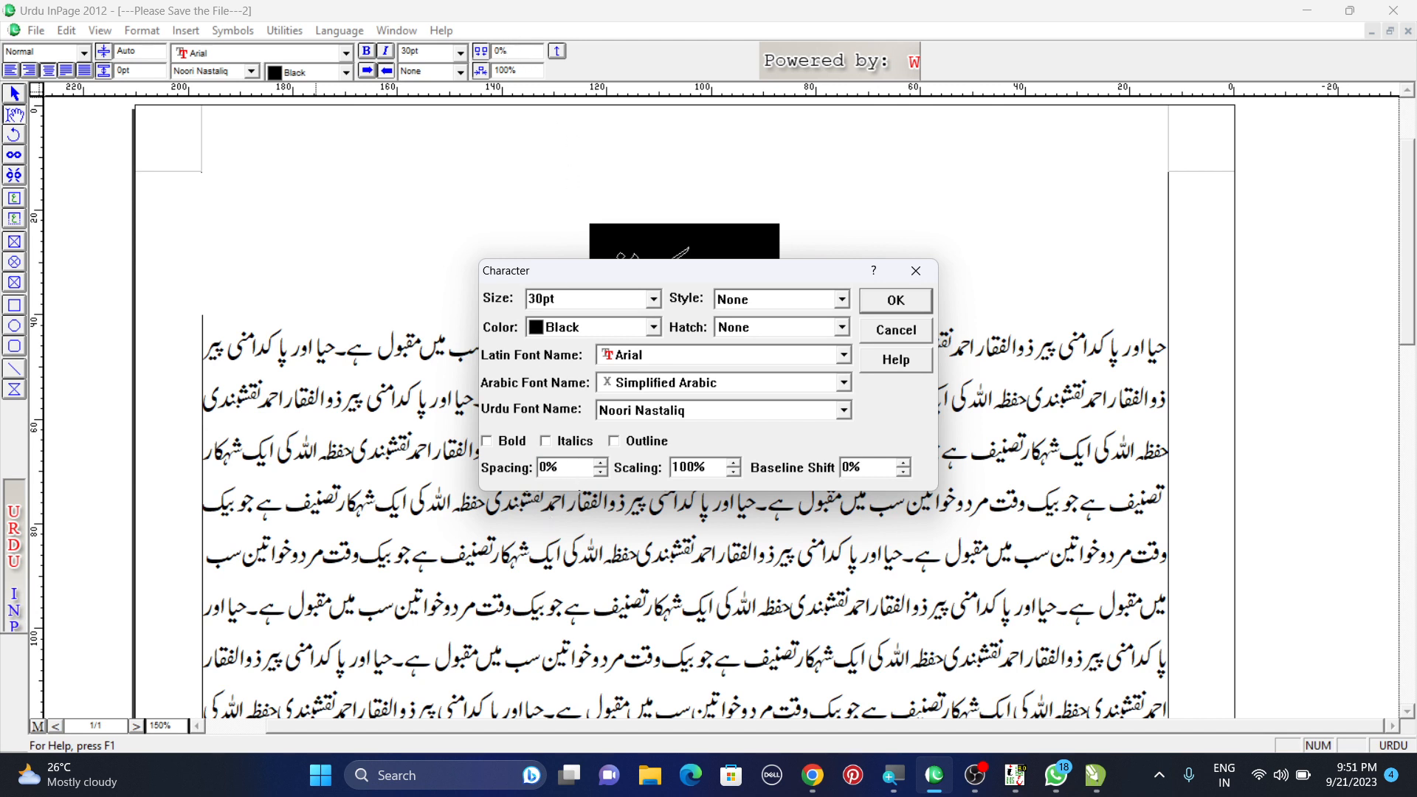
double_click(550, 468)
type("1")
left_click(916, 271)
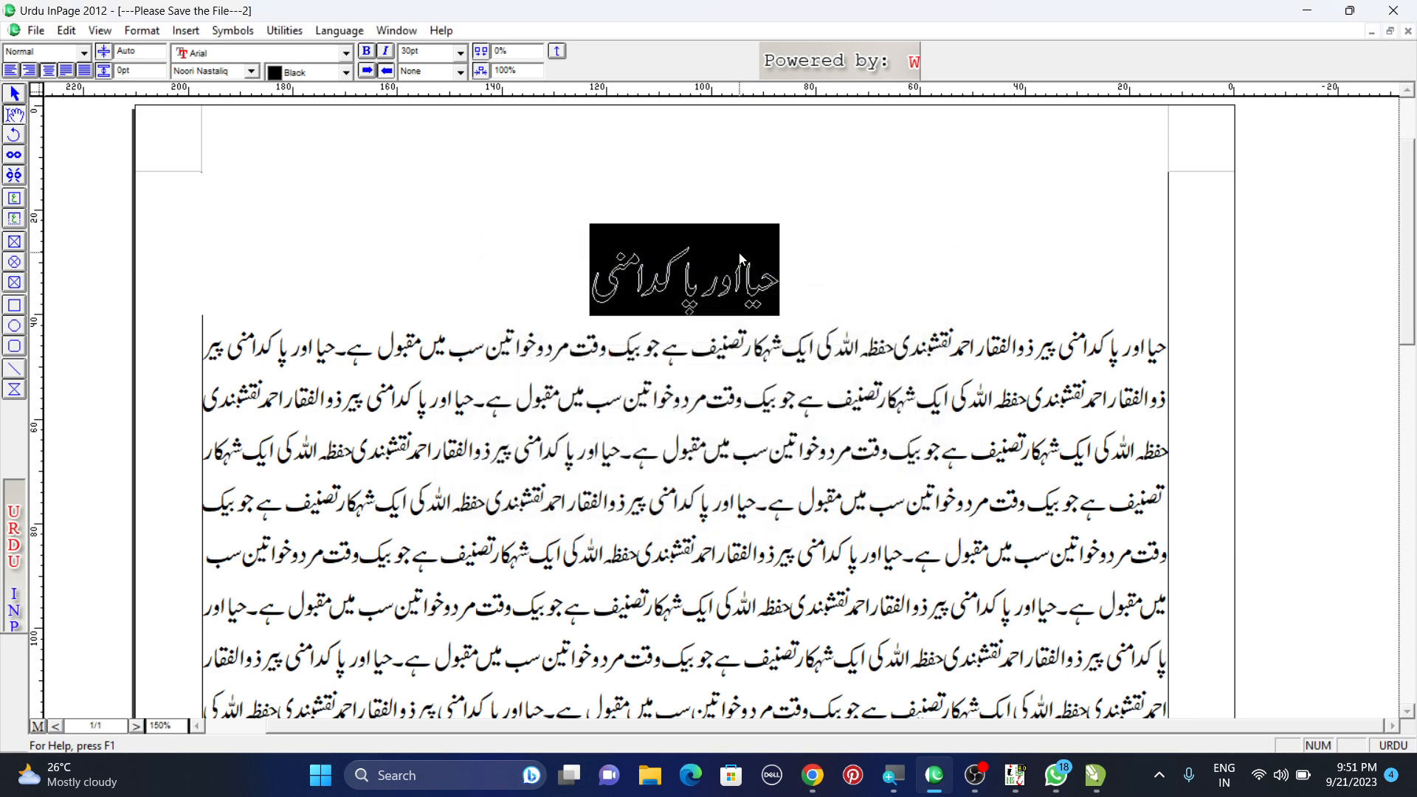
Remove the Outline effect from the heading through its character formatting.
triple_click(594, 271)
left_click(142, 30)
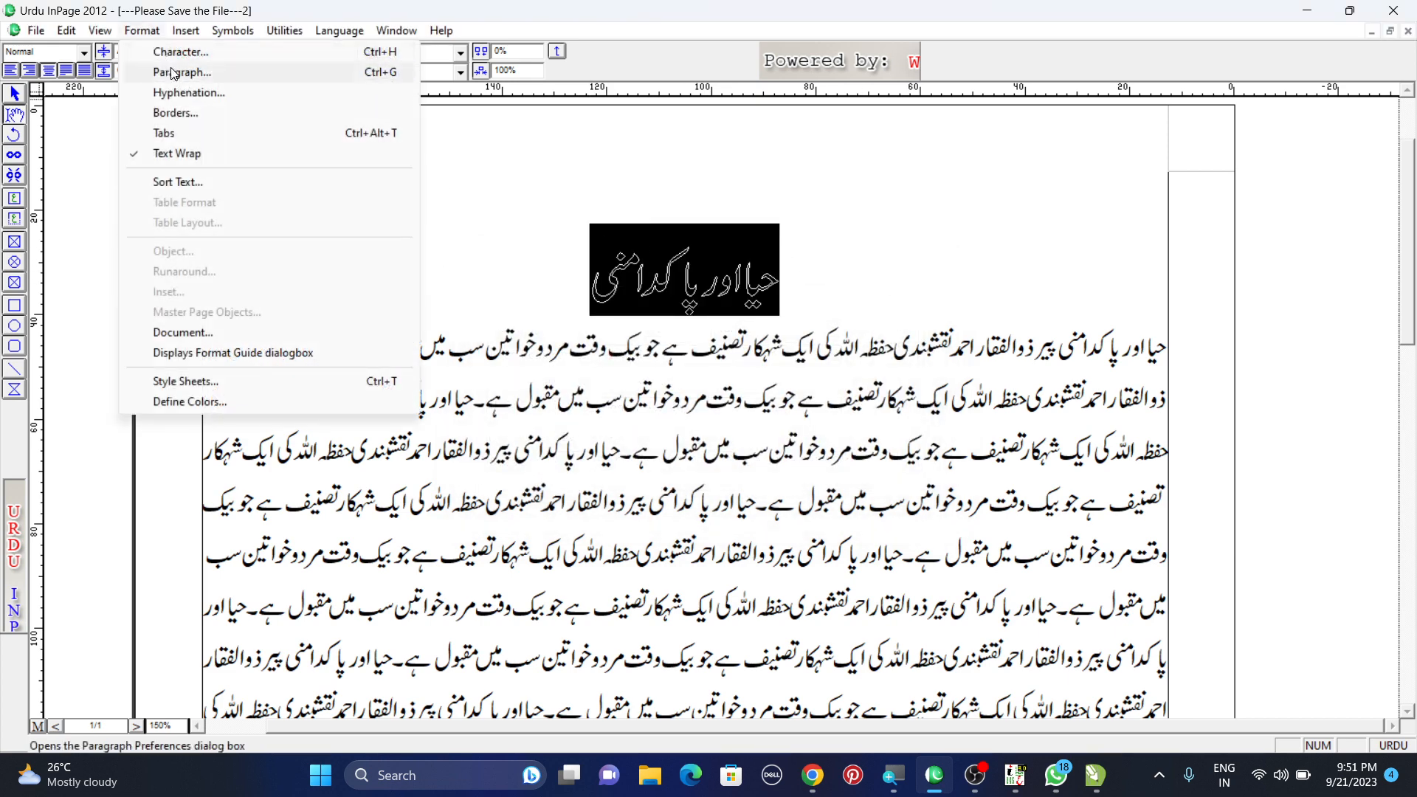
left_click(174, 52)
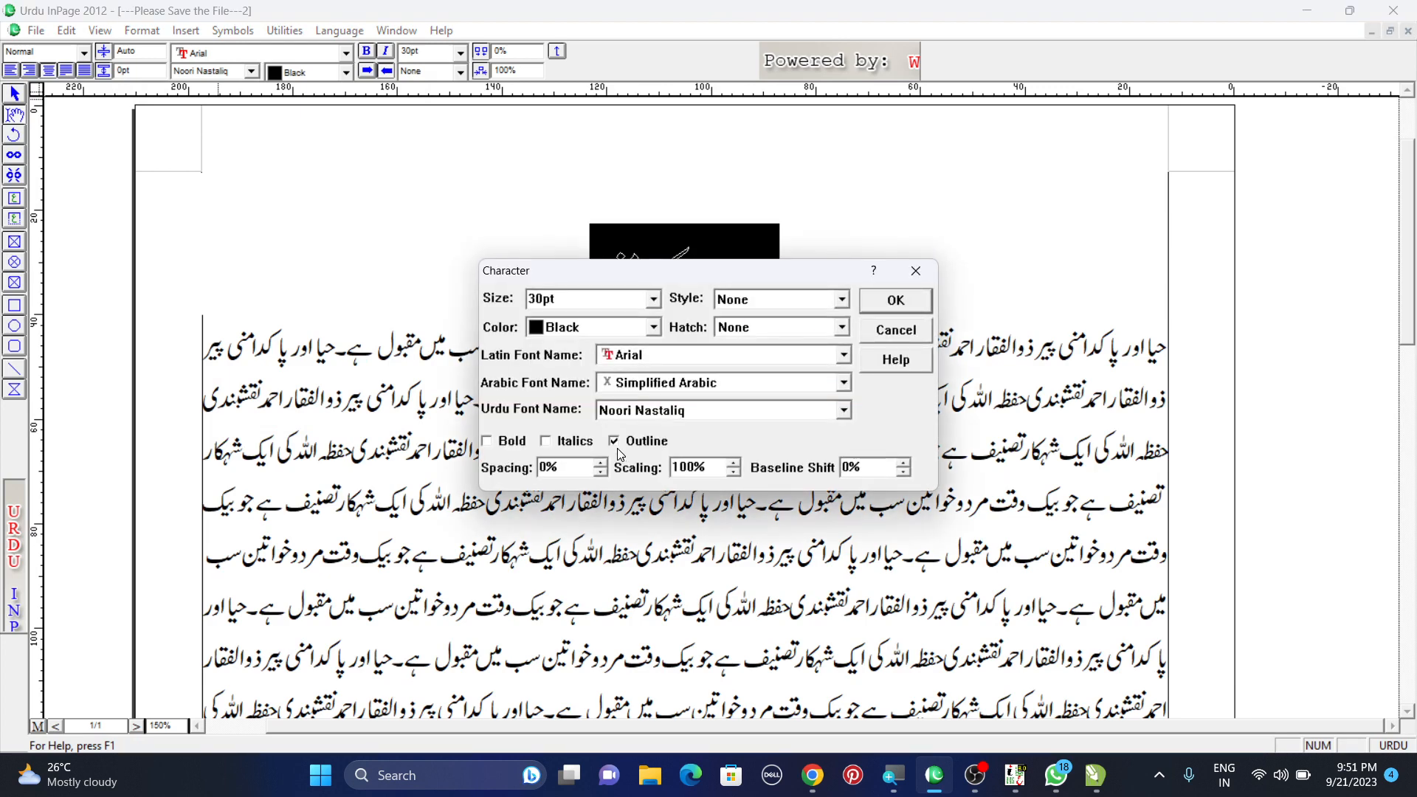
left_click(614, 441)
left_click(900, 308)
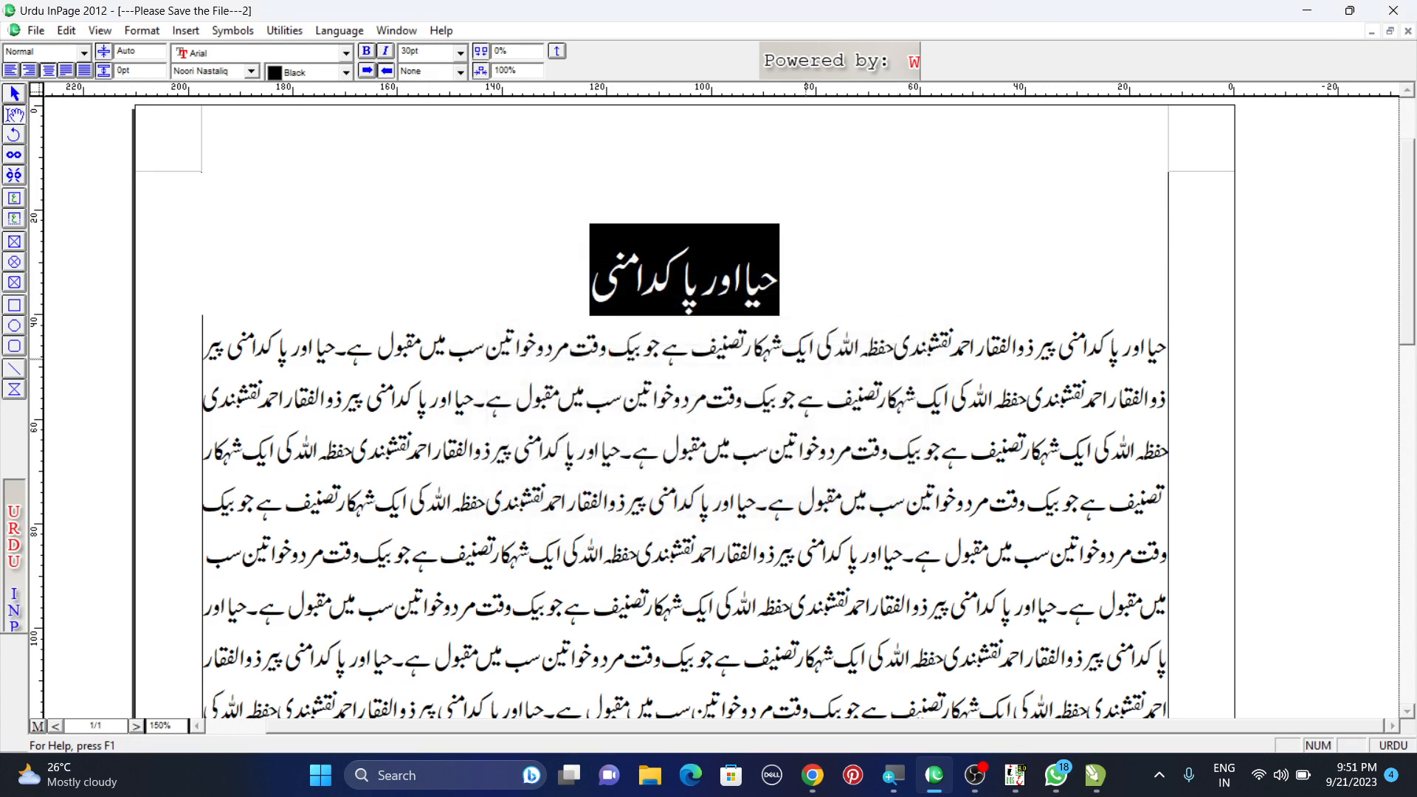
left_click(808, 347)
left_click_drag(1165, 358, 248, 606)
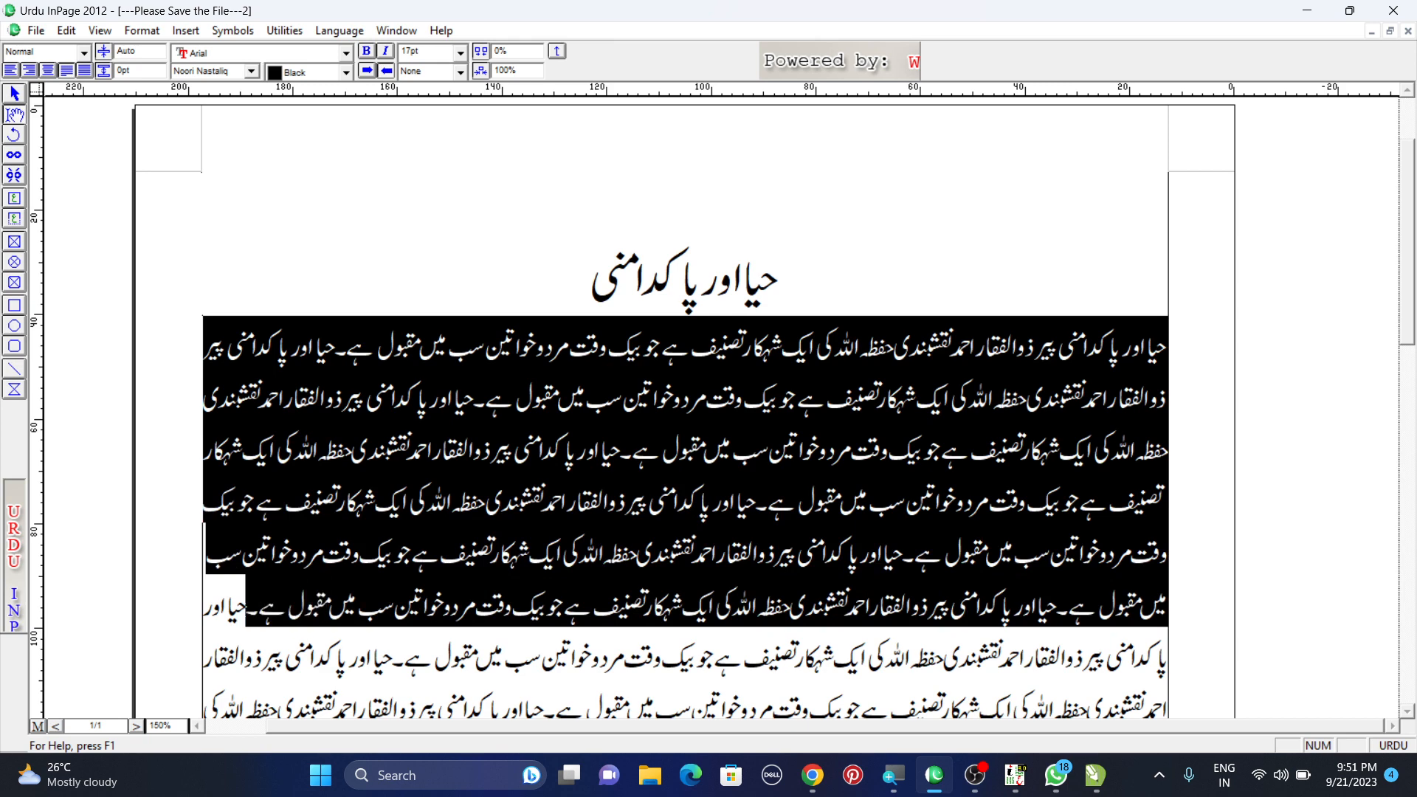
left_click(379, 507)
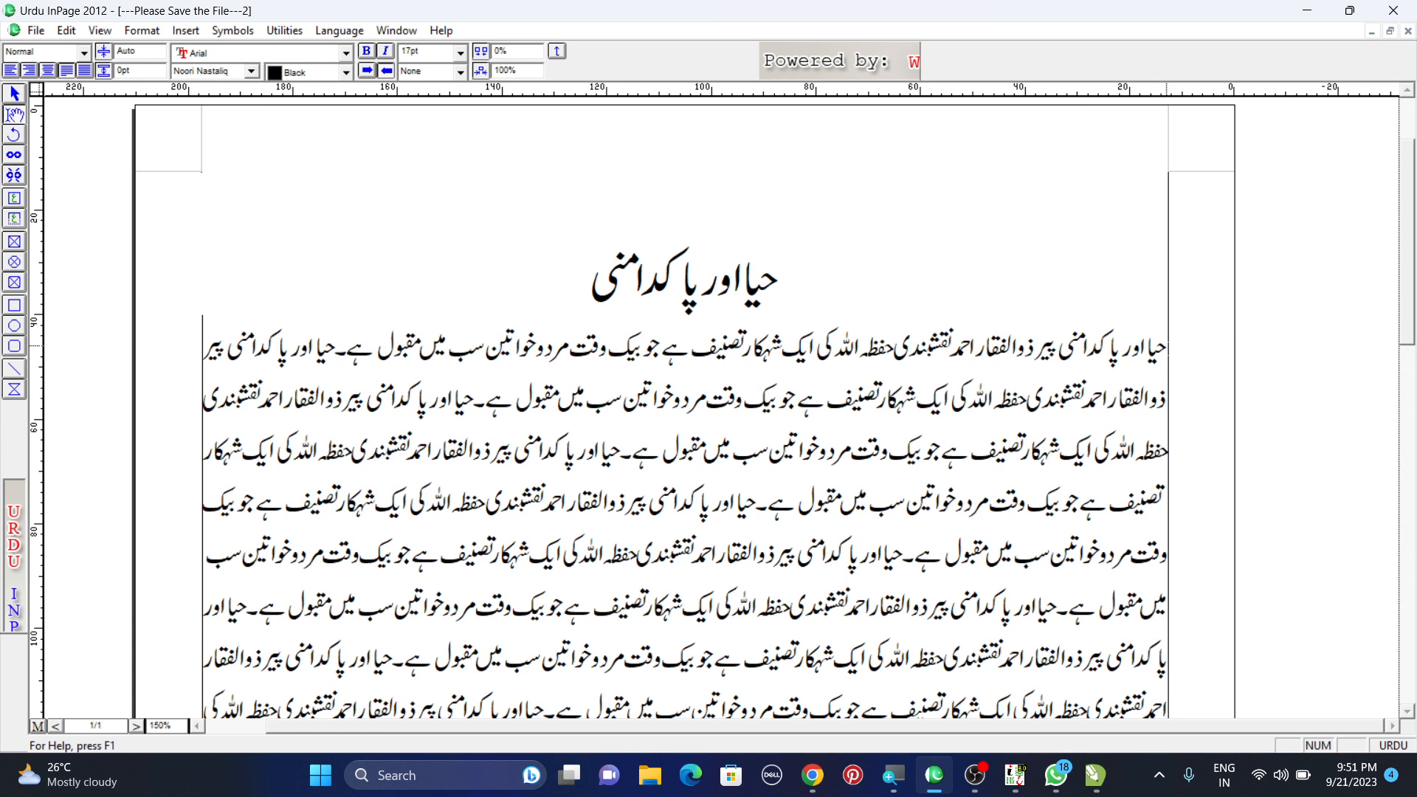
Select all the body text and set its character spacing to 20% in the character formatting.
left_click(846, 399)
key("Home")
key("Up")
key("ctrl+End")
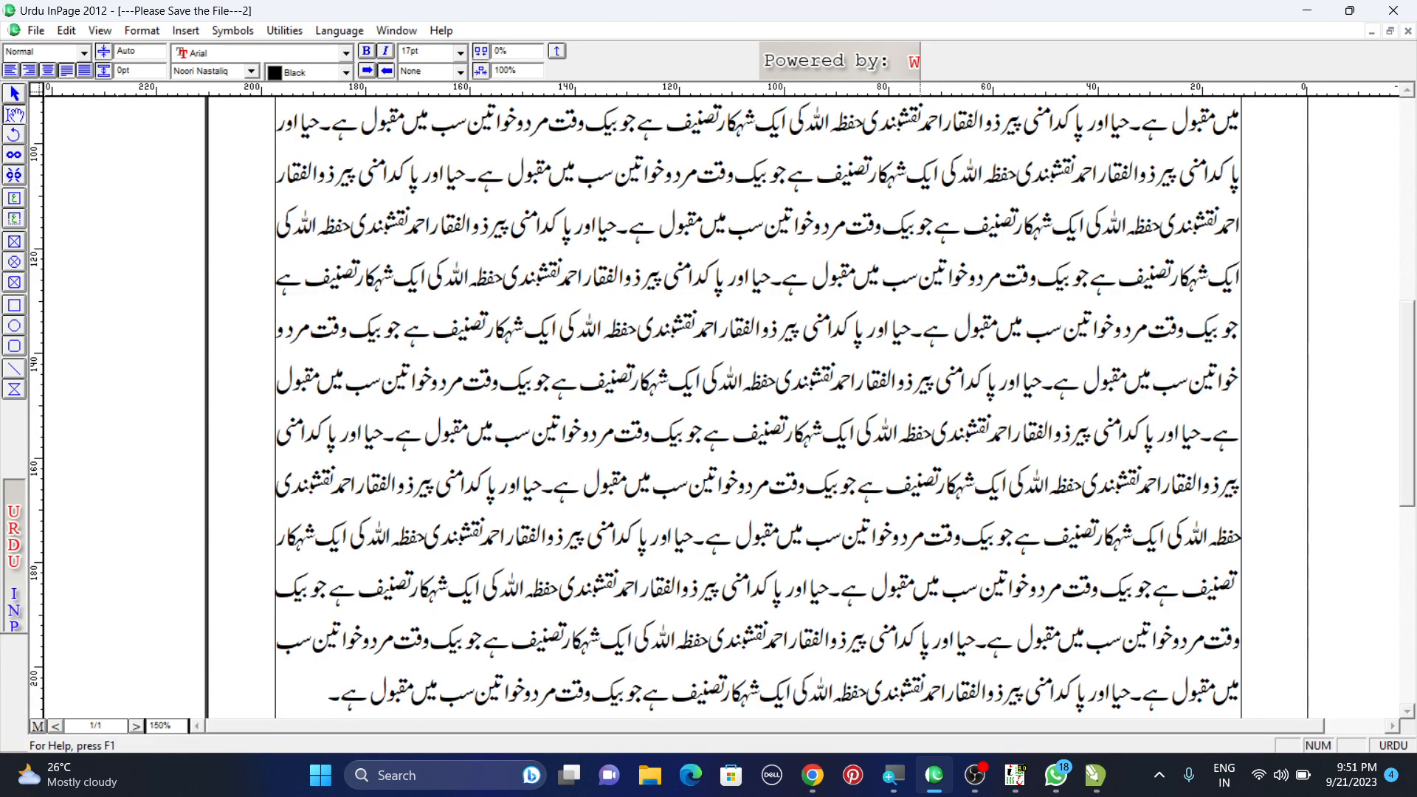
key("ctrl+a")
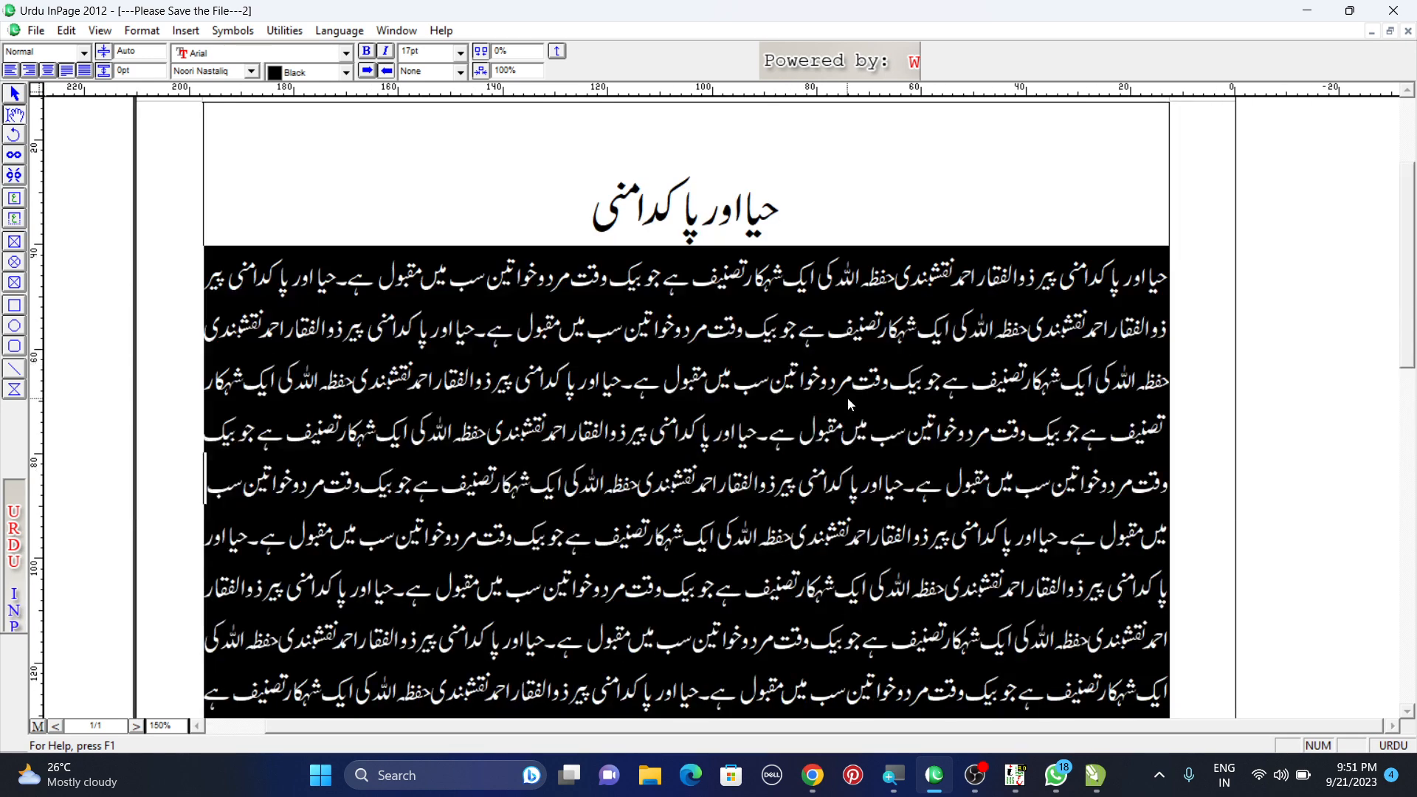
left_click(141, 31)
left_click(206, 53)
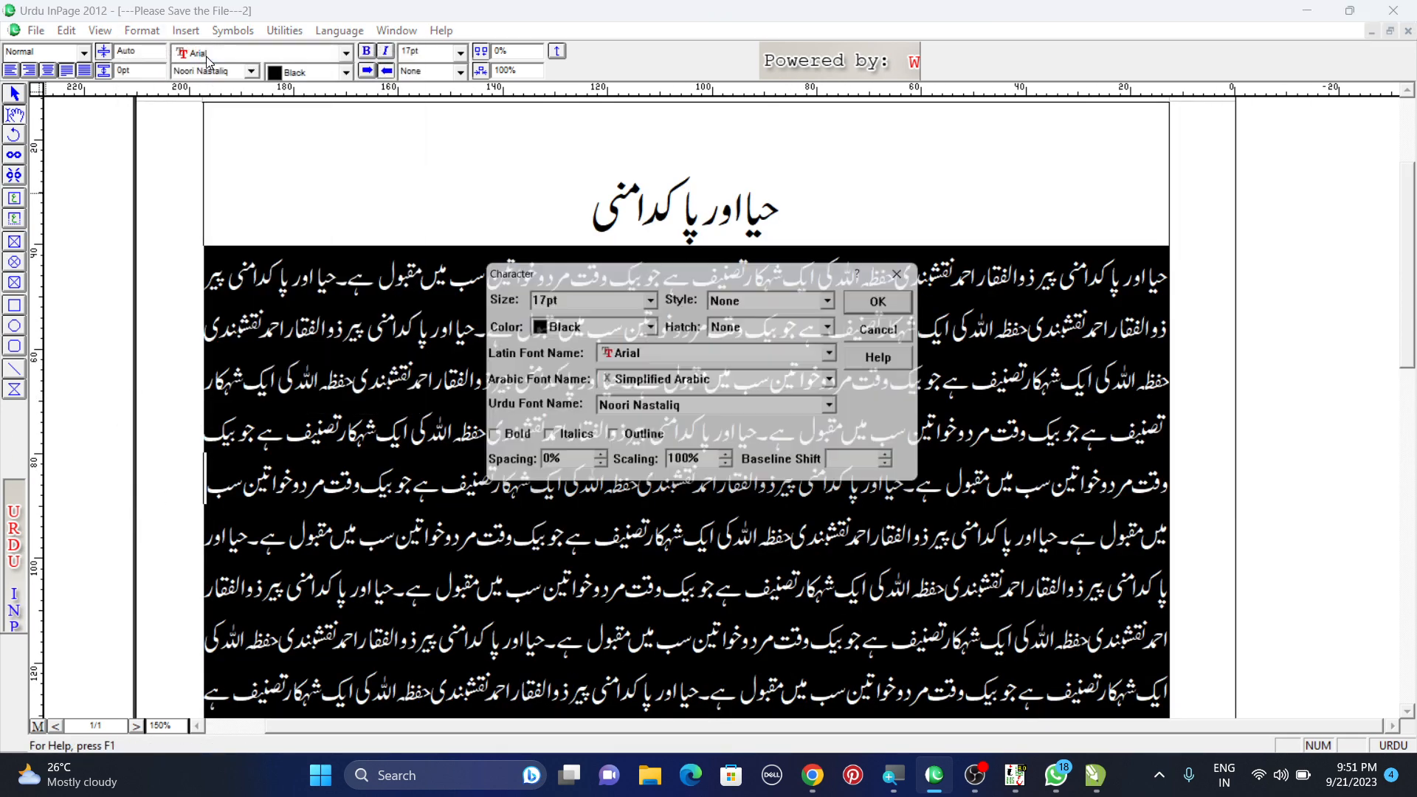
left_click_drag(561, 467, 541, 467)
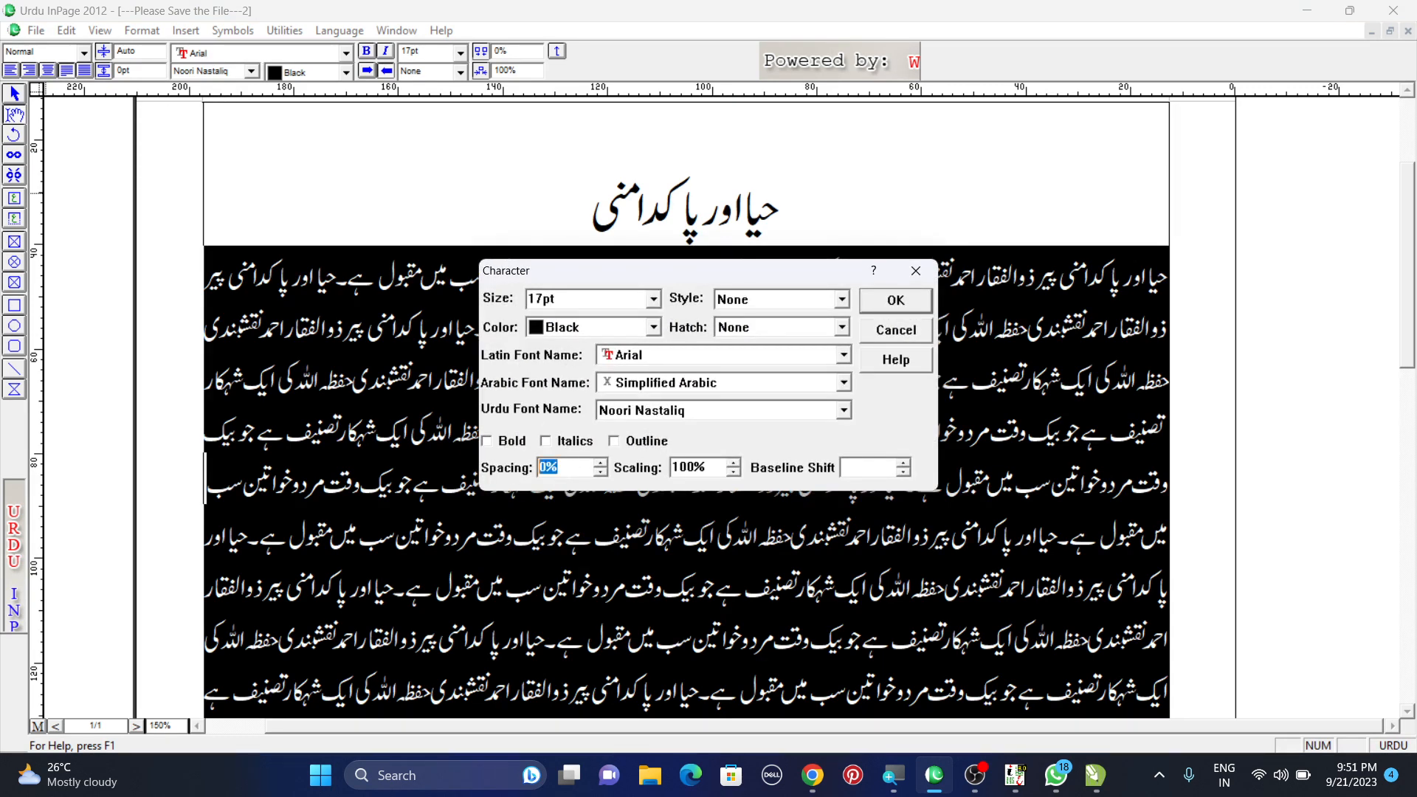
type("20")
left_click(914, 305)
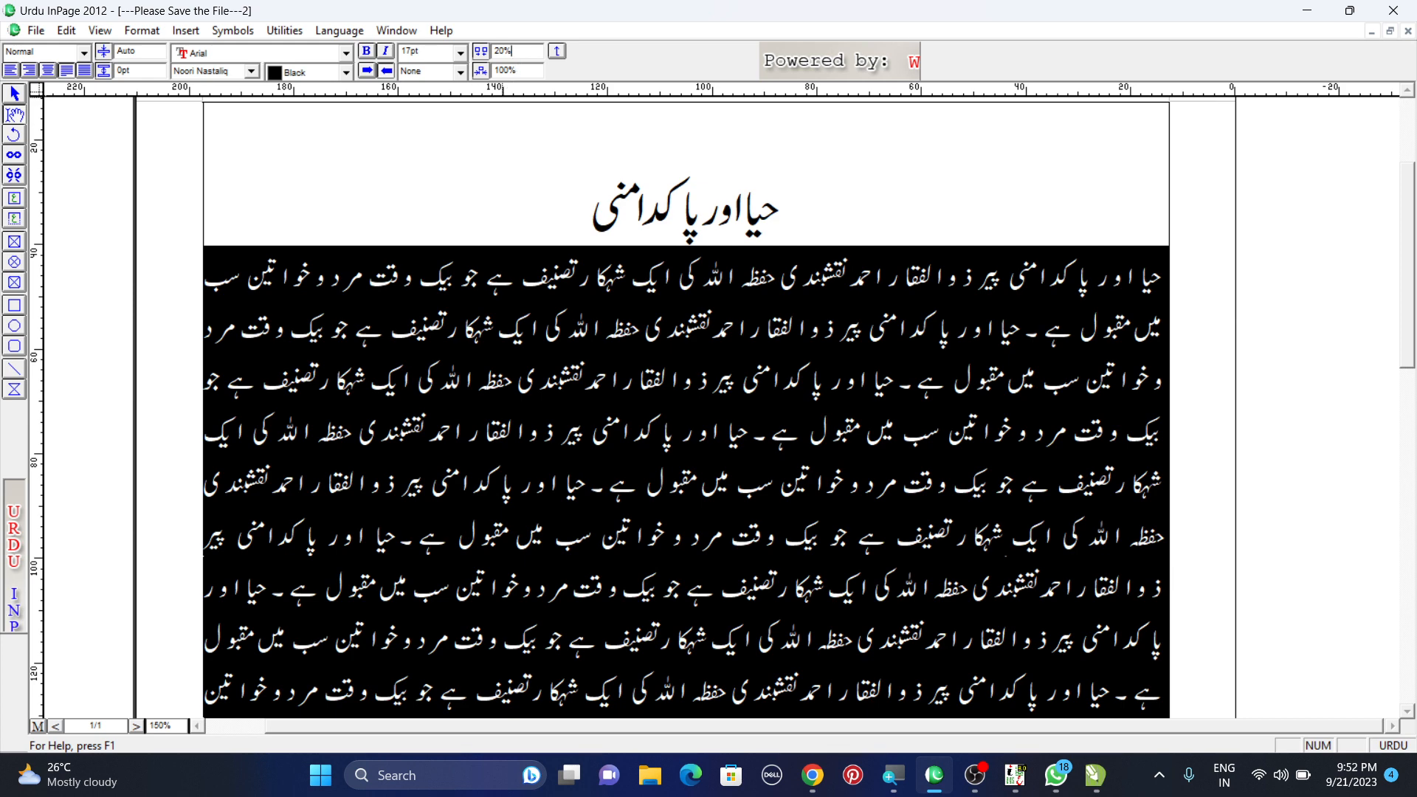
Reset the body text's character spacing to 0% and deselect the text.
double_click(513, 51)
type("0")
key("Return")
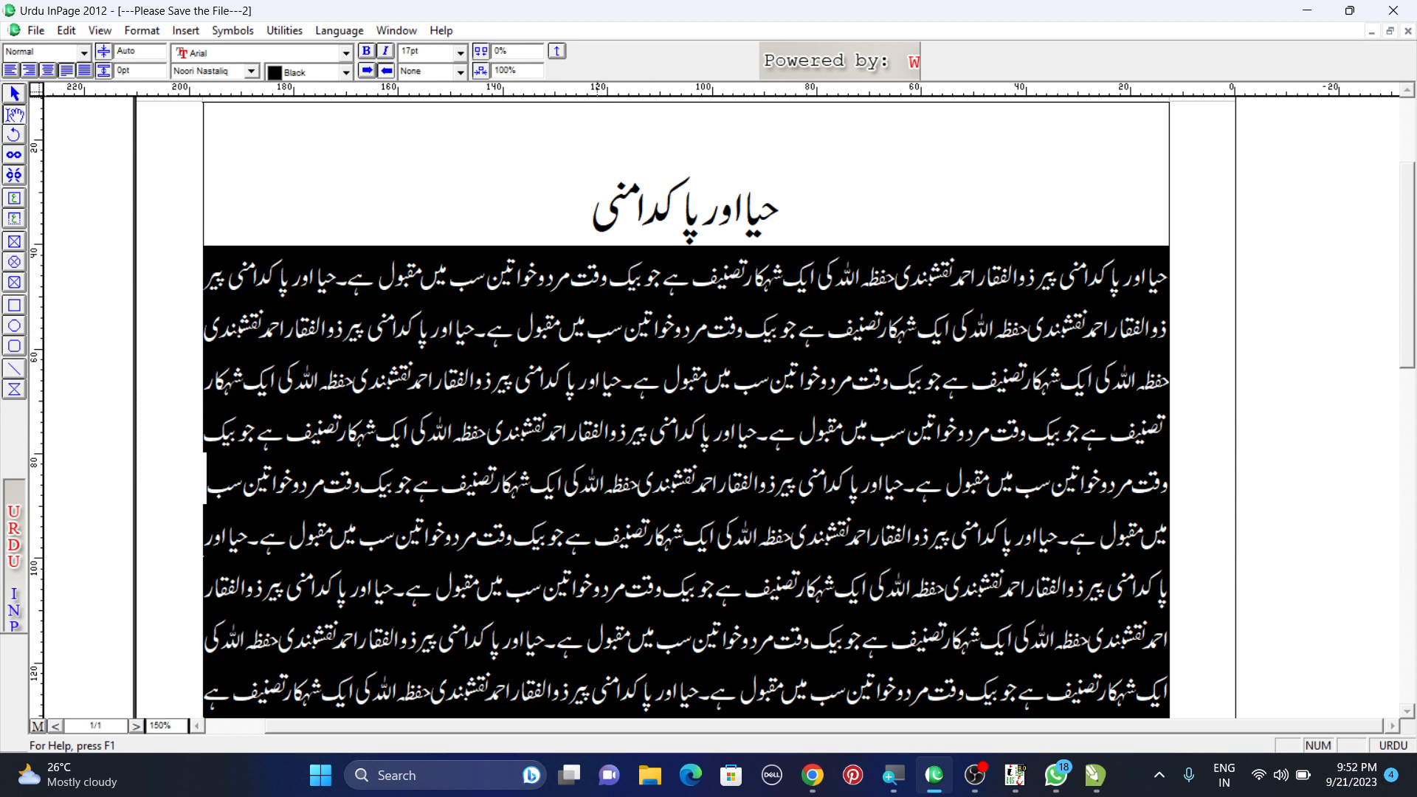
left_click(531, 325)
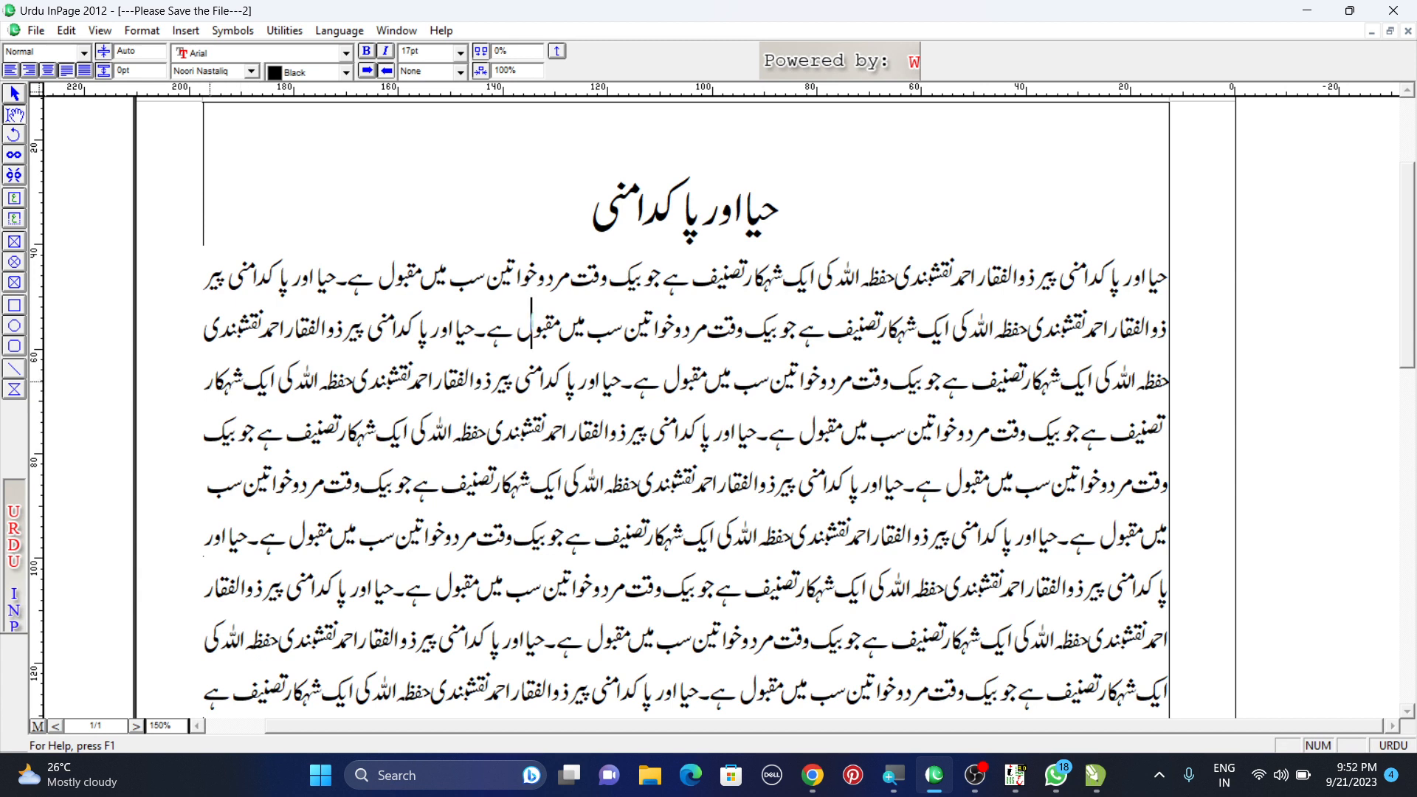
Split the body text after "تصنیف ہے" in its fourth line and end the first paragraph with "۔".
left_click(211, 381)
left_click(205, 384)
left_click(1111, 439)
left_click(1082, 437)
key("Return")
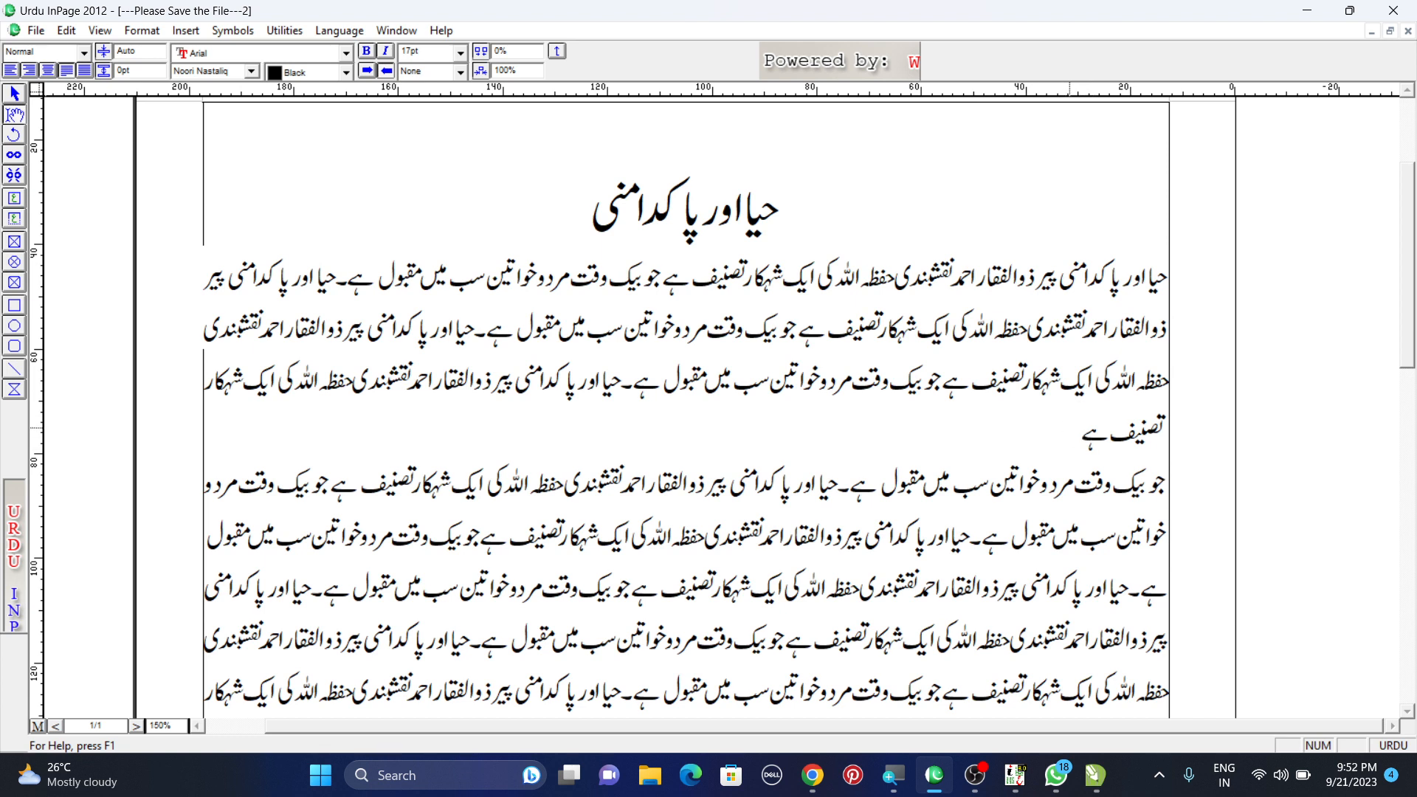
type("۔")
Select the whole first body paragraph and set its character spacing to -1%.
key("shift+Home")
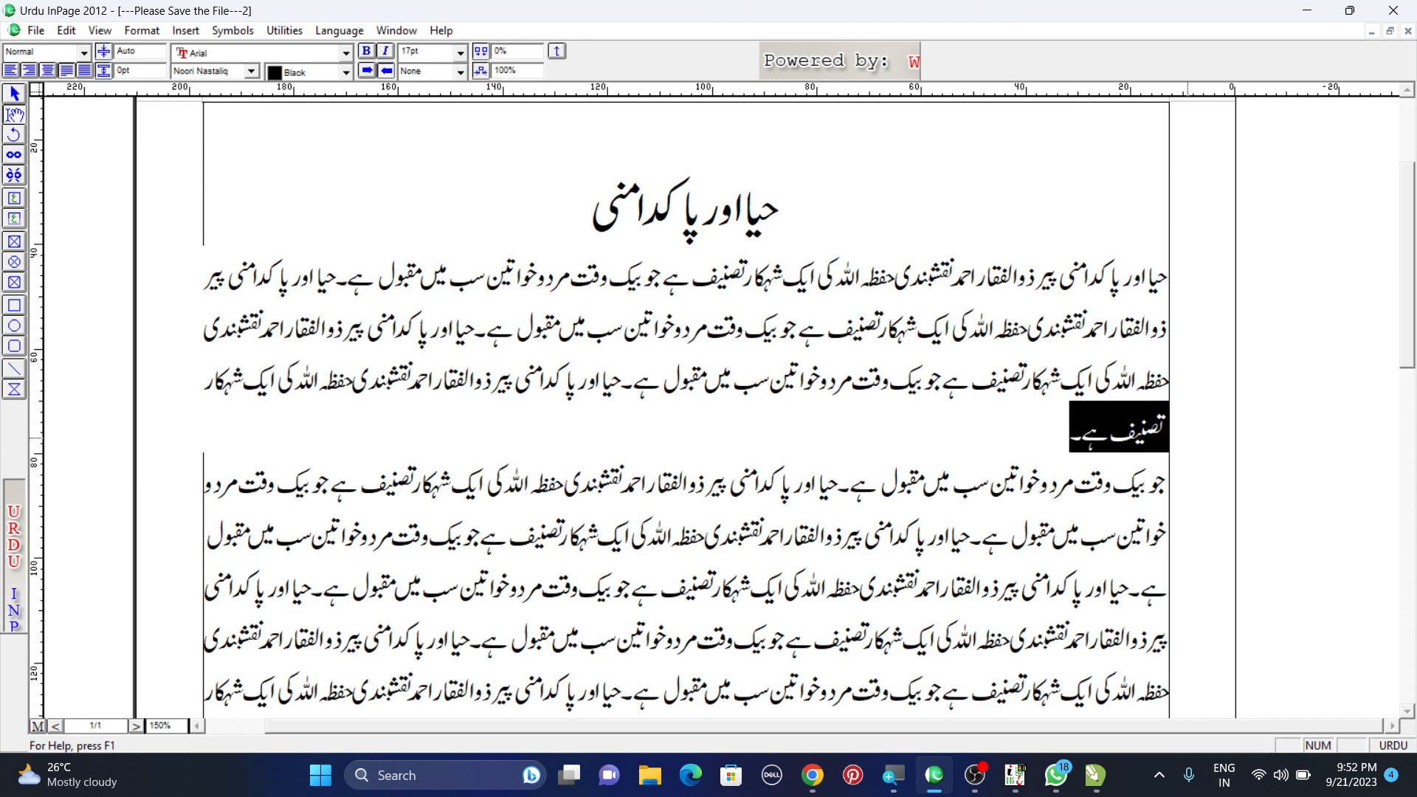
left_click(1061, 436)
key("shift+Home")
key("shift+Up")
key("shift+Up")
key("shift+Up")
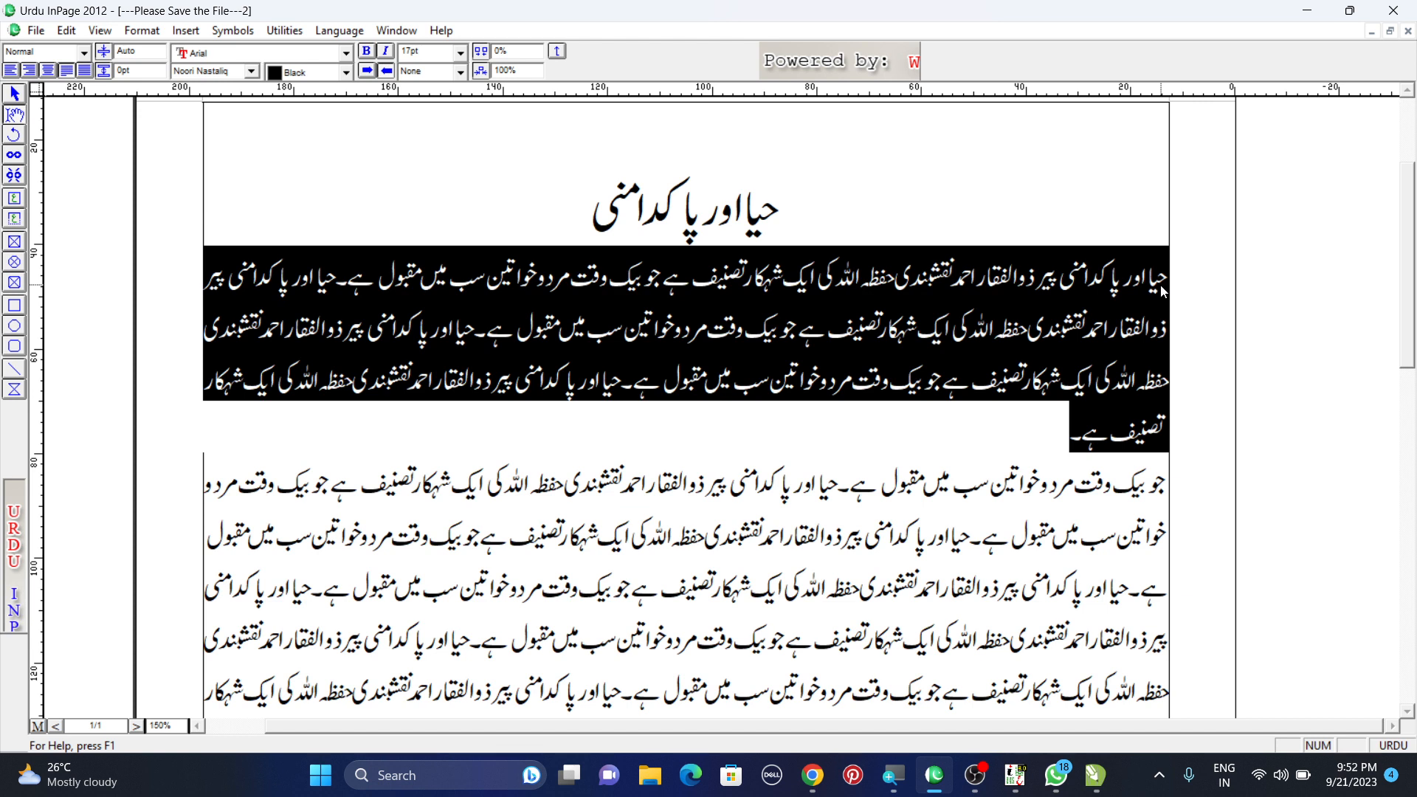
left_click(505, 51)
type("-1")
key("Return")
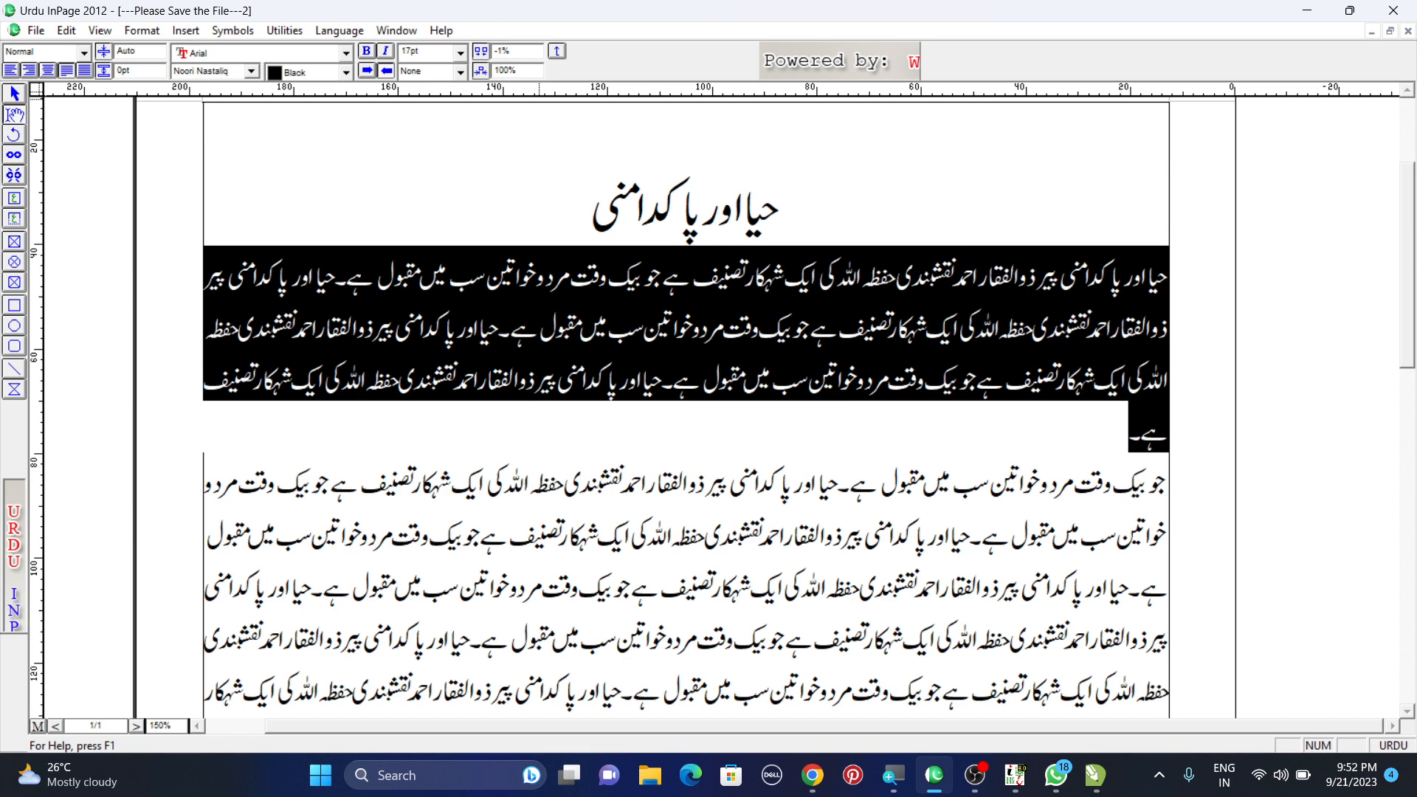
Tighten the first body paragraph's character spacing to -2% and deselect it.
double_click(502, 51)
type("-2")
key("Return")
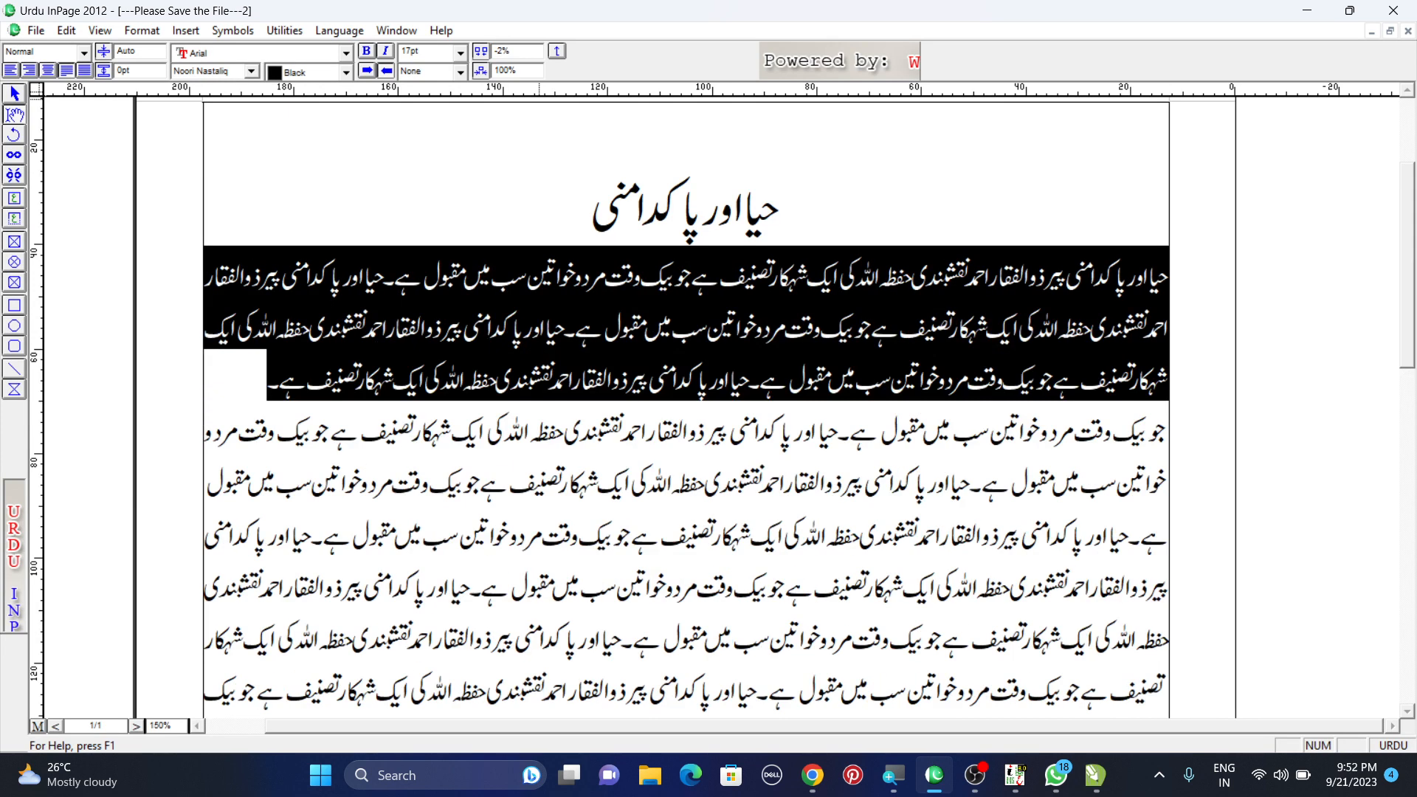
left_click(260, 383)
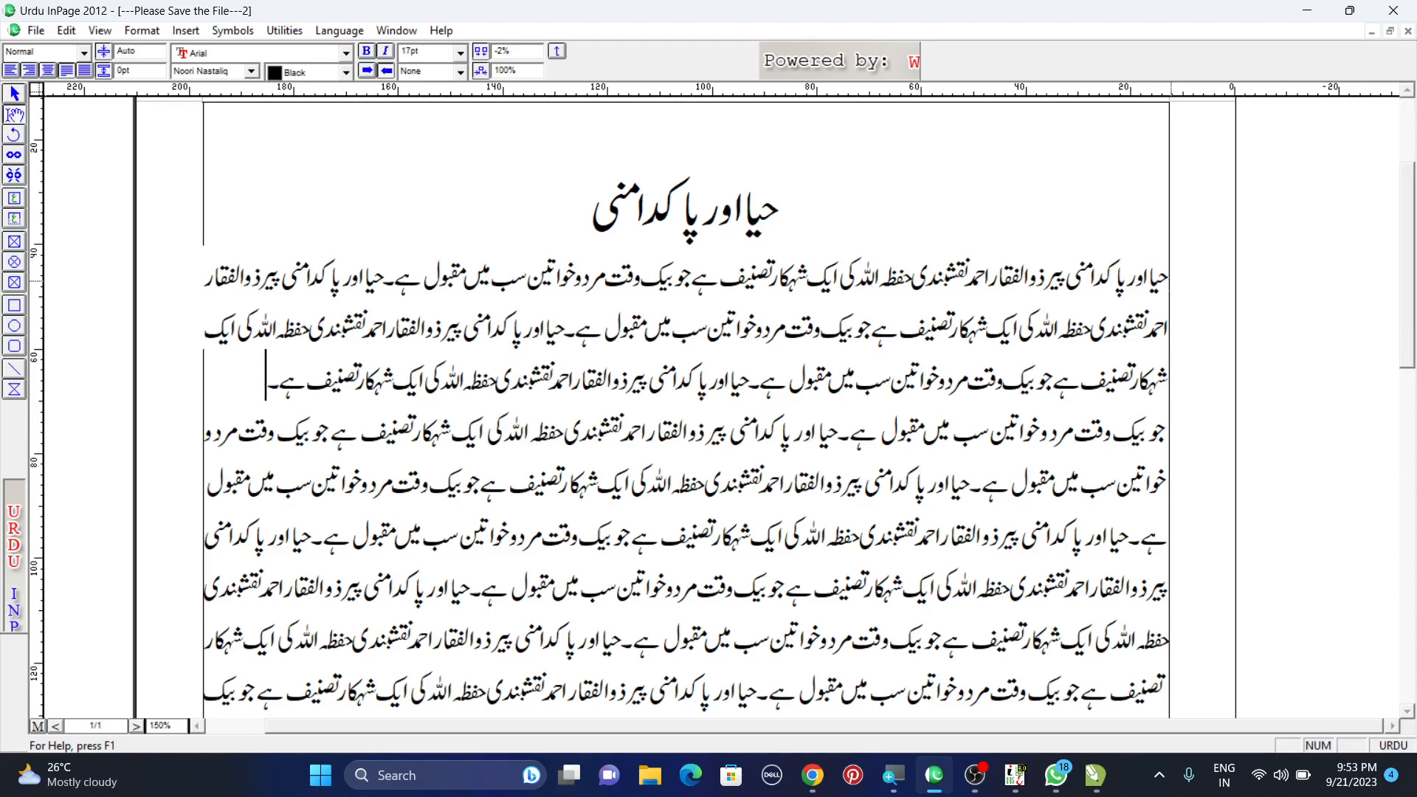
Select the first eight body lines and set their scaling to 70% in the character formatting.
left_click_drag(1168, 273, 298, 633)
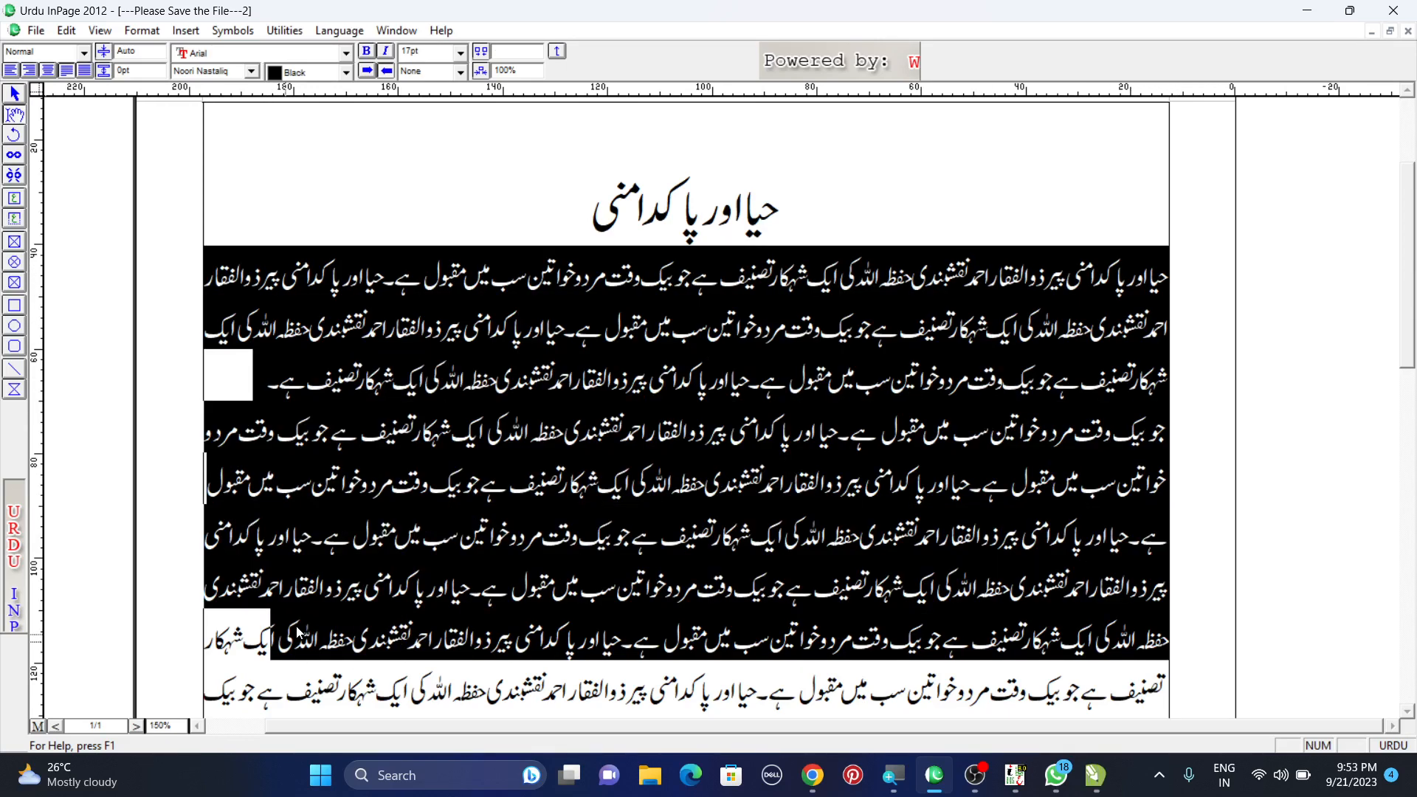
left_click(142, 30)
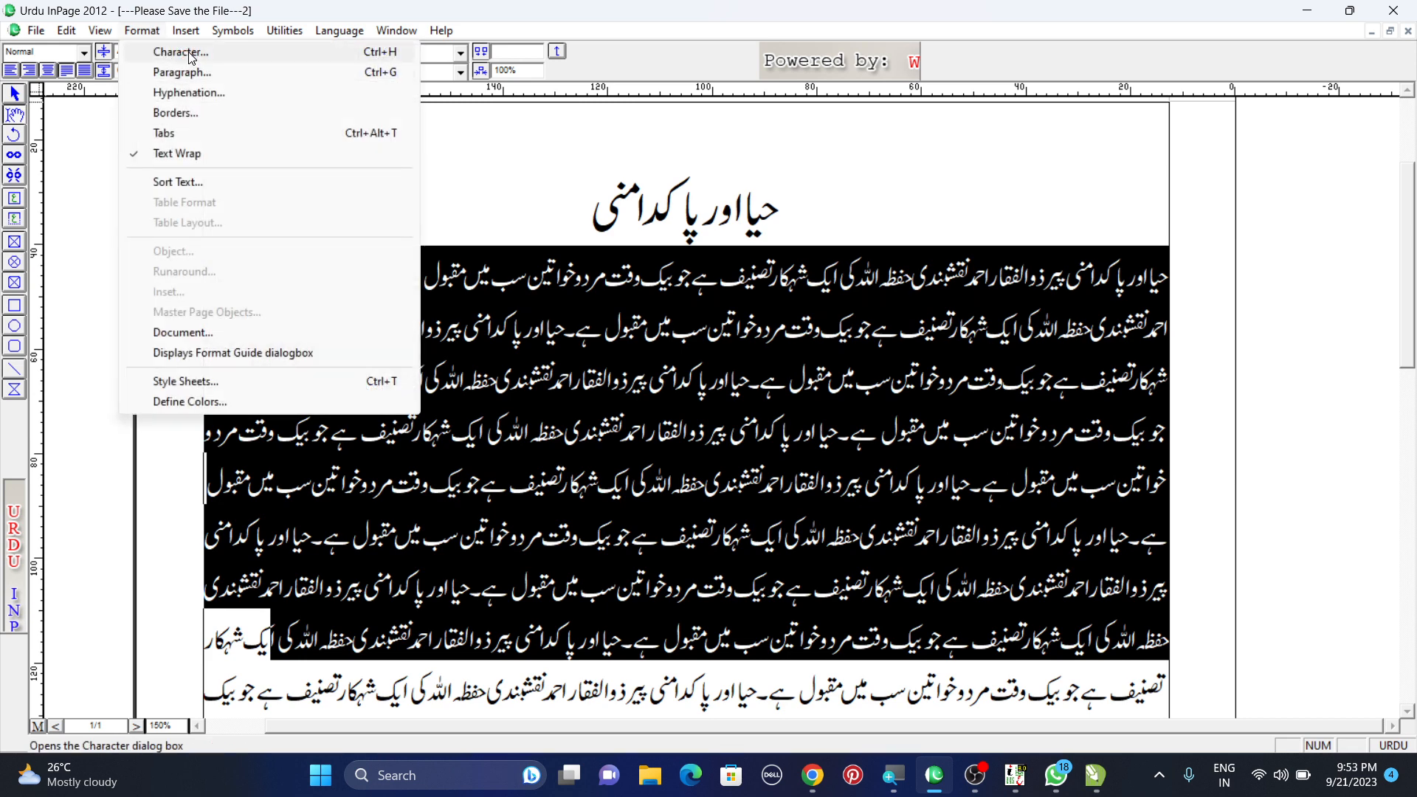
left_click(181, 52)
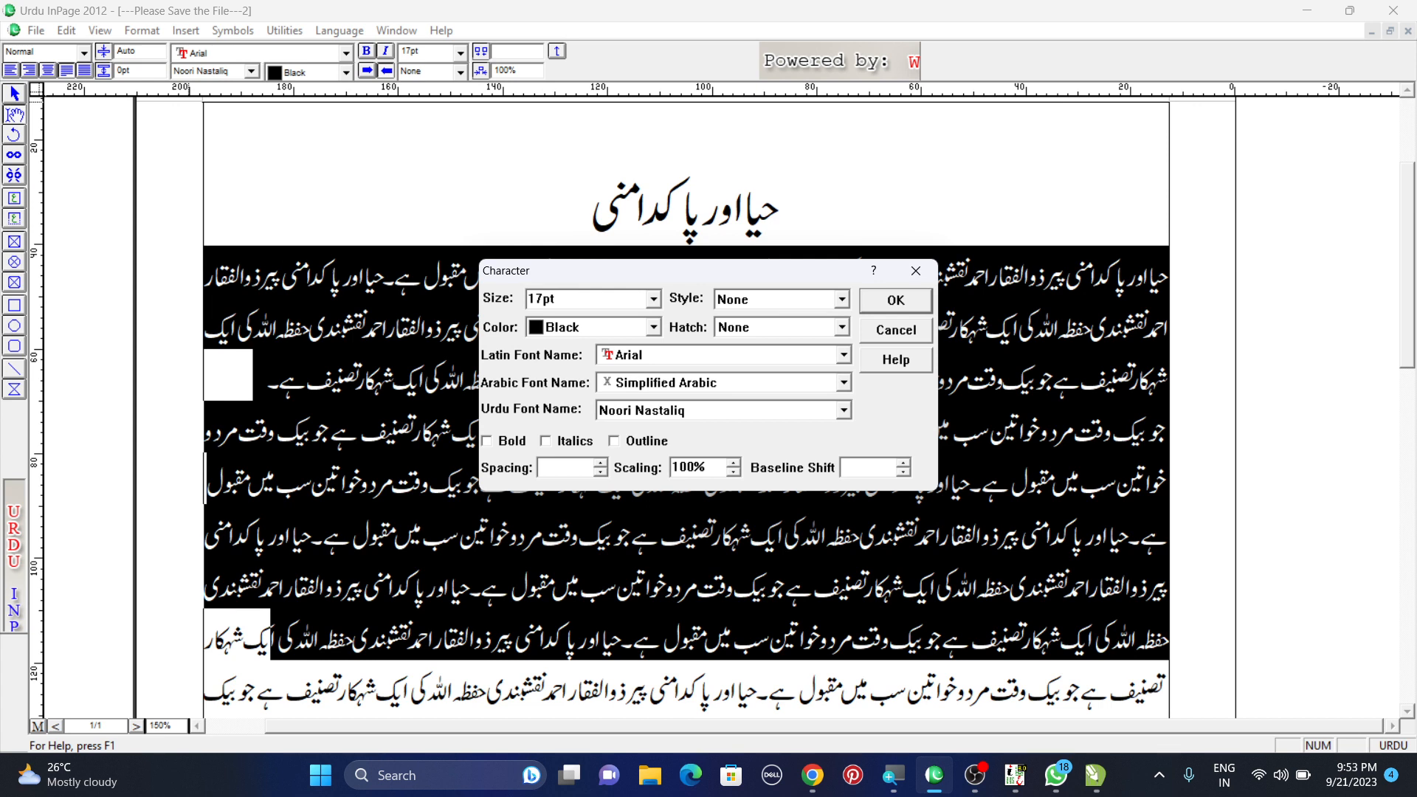
double_click(705, 466)
type("70")
key("Return")
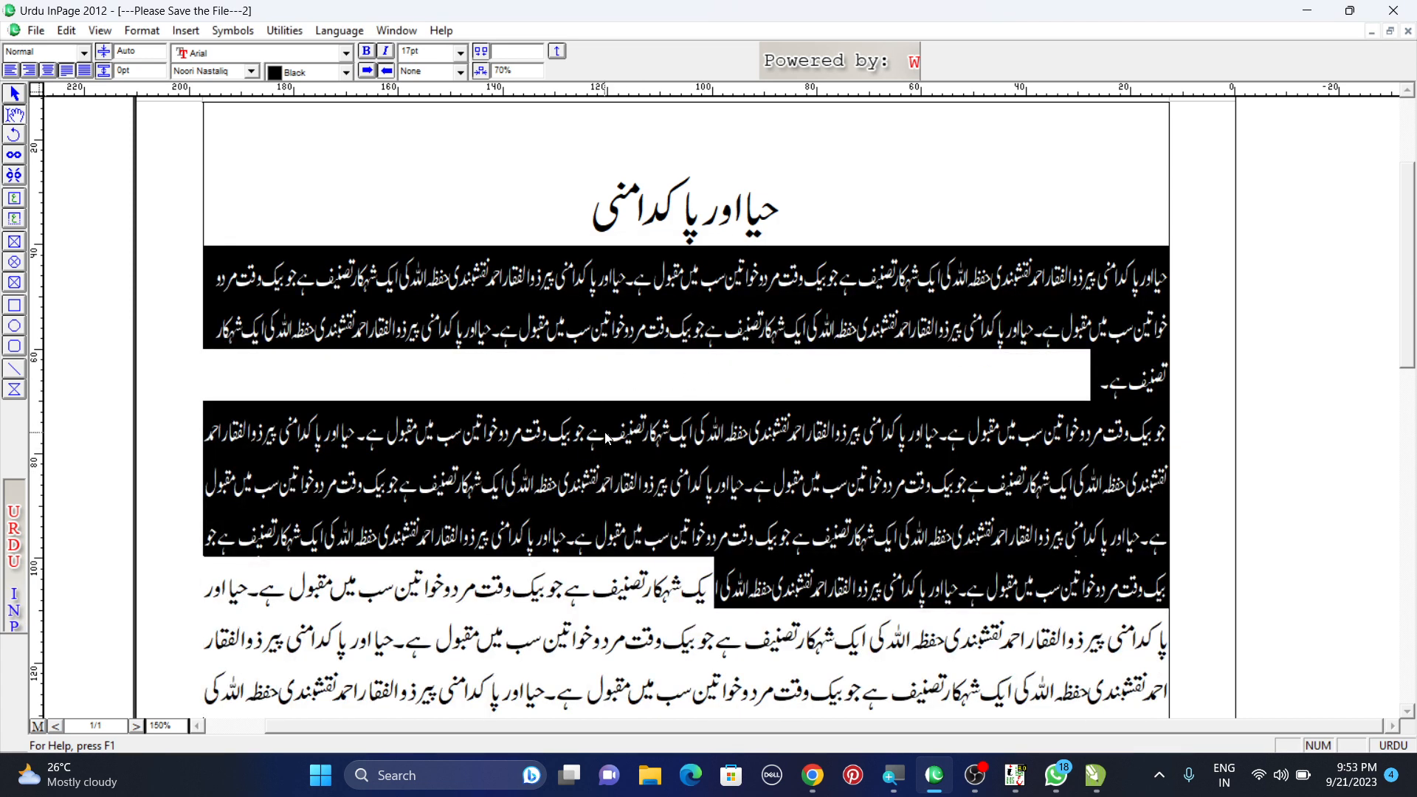
Reset the scaling of the selected body lines to 100%.
double_click(519, 70)
type("100")
key("Return")
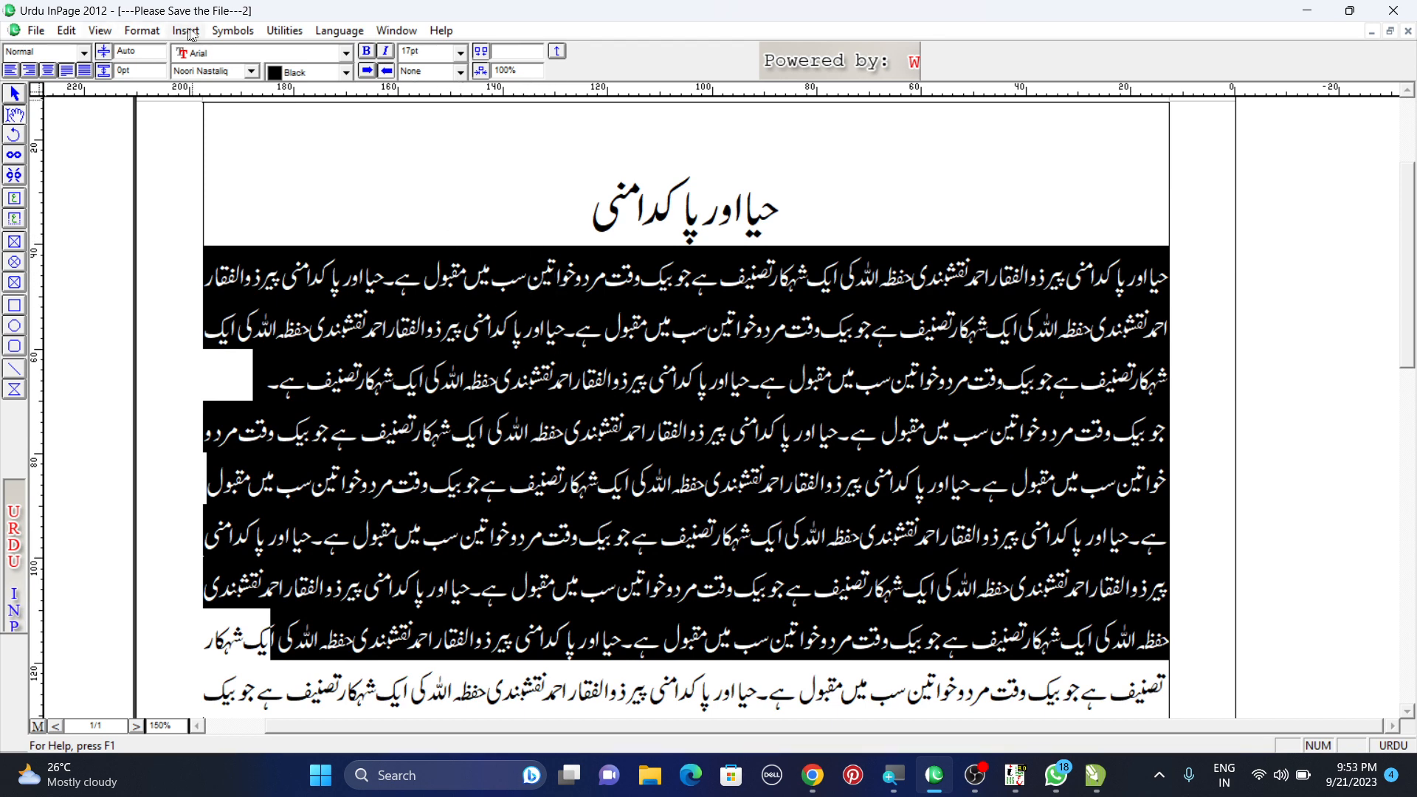
Set the selected body lines' baseline shift to 0 in the character formatting, keeping the style at None, and deselect them.
left_click(142, 31)
left_click(168, 56)
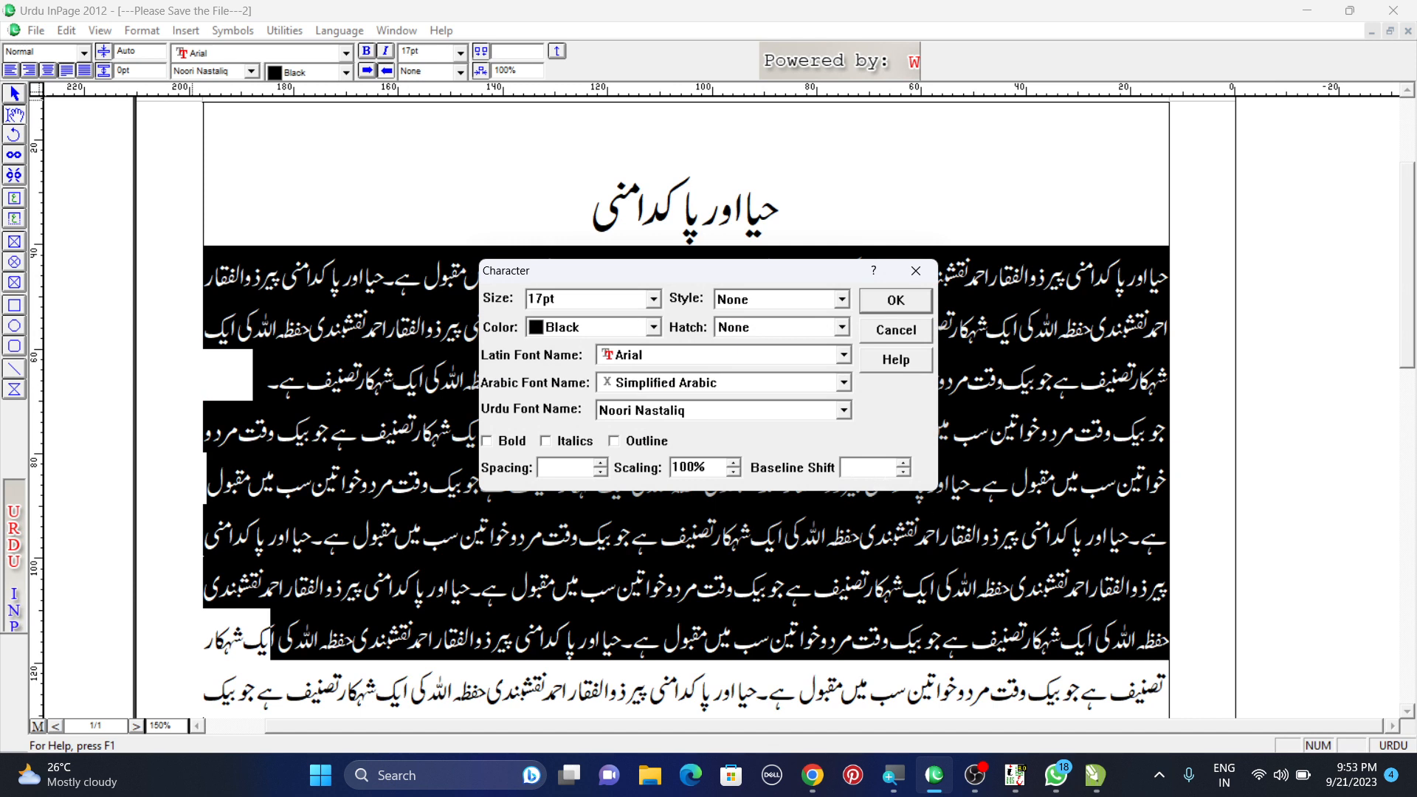
left_click(904, 472)
left_click_drag(888, 467, 841, 468)
type("0")
left_click(791, 299)
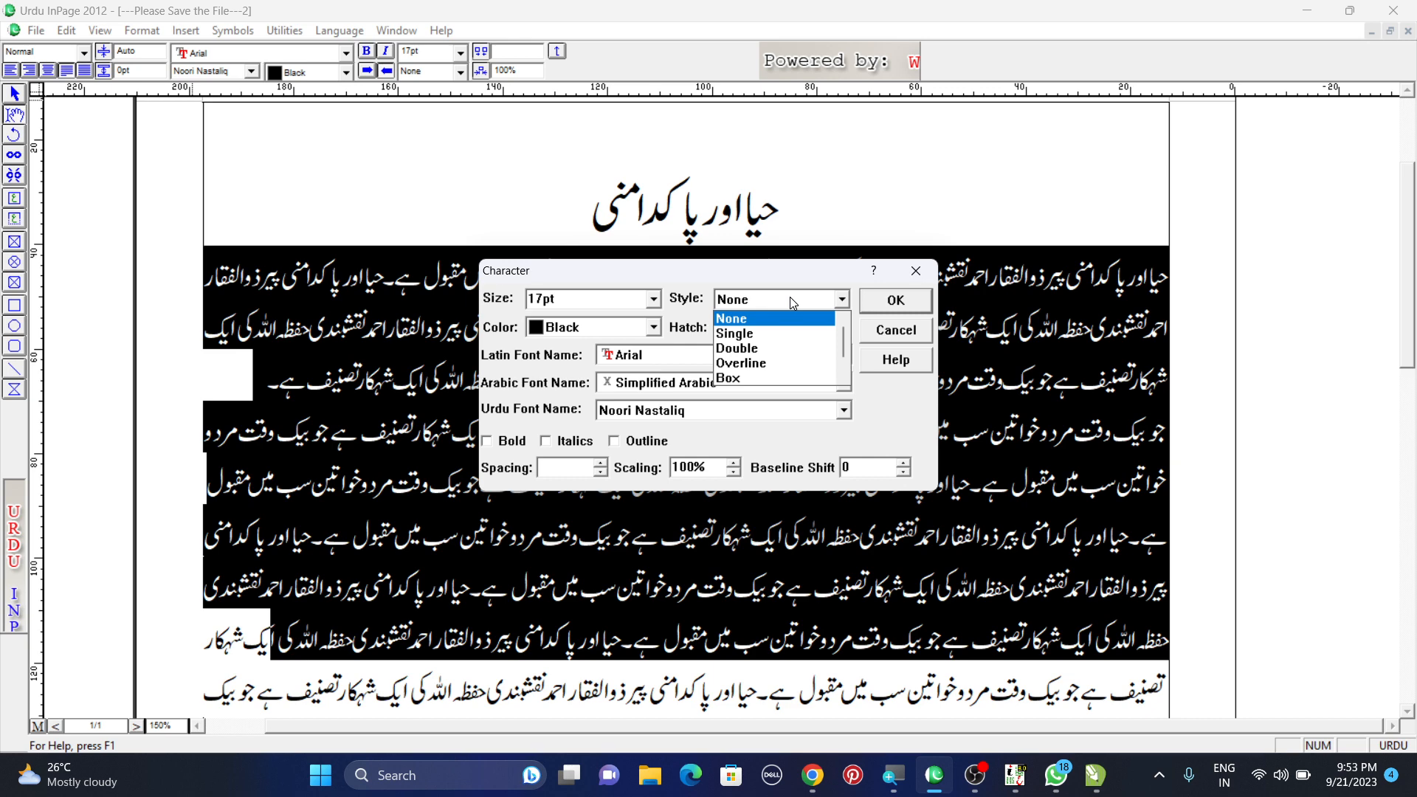
left_click(810, 298)
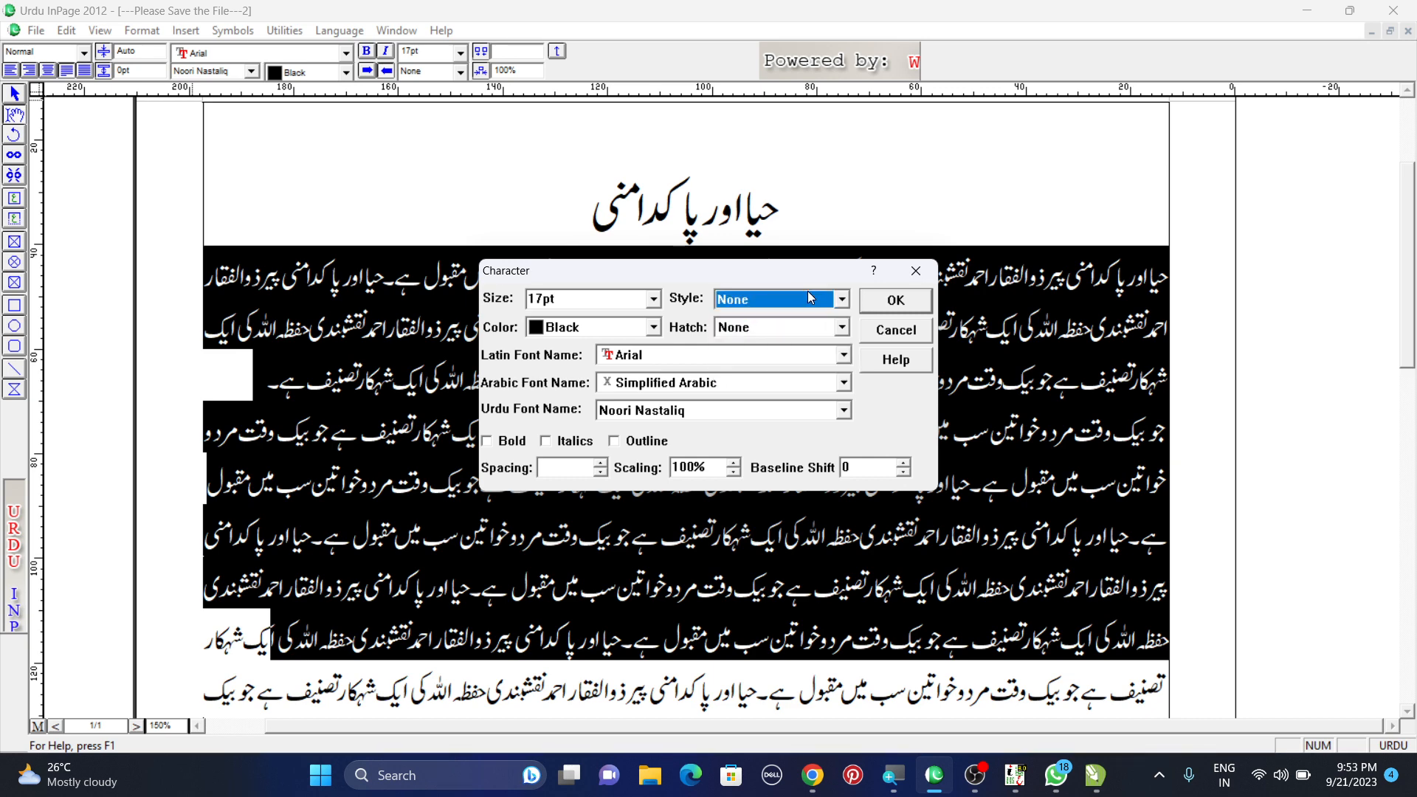
left_click(896, 300)
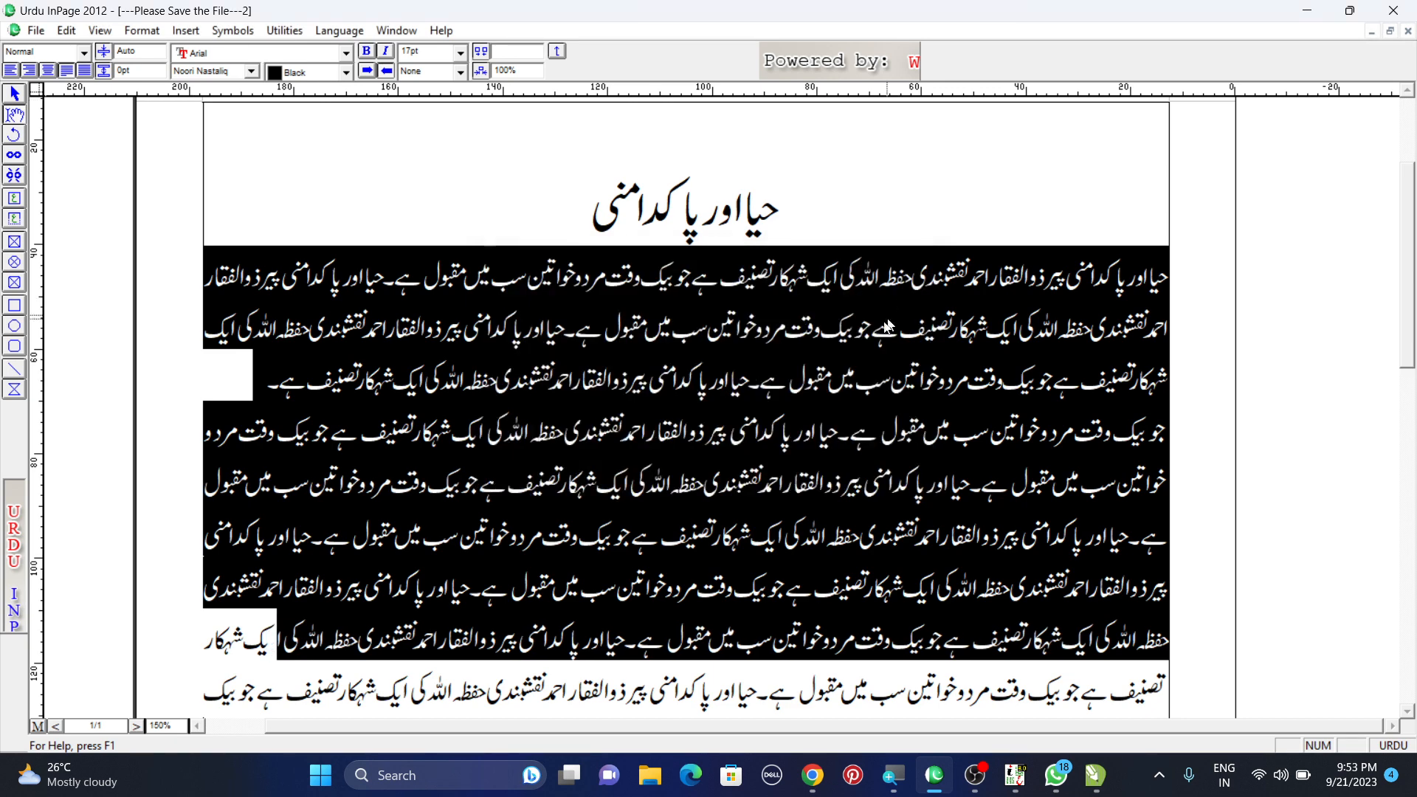
left_click(803, 379)
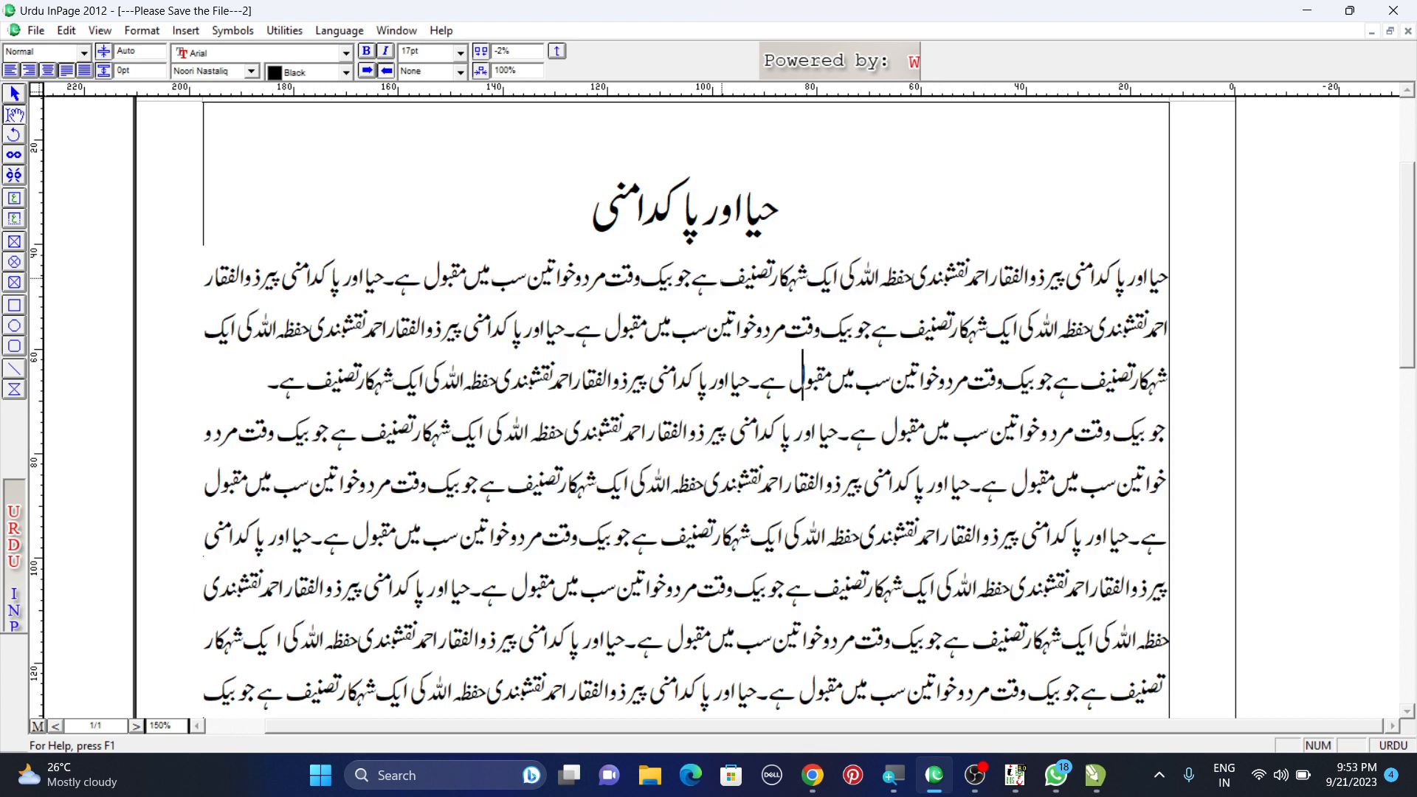
Apply the Overline style to the word "تصنیف" in the first body line through its character formatting.
double_click(722, 278)
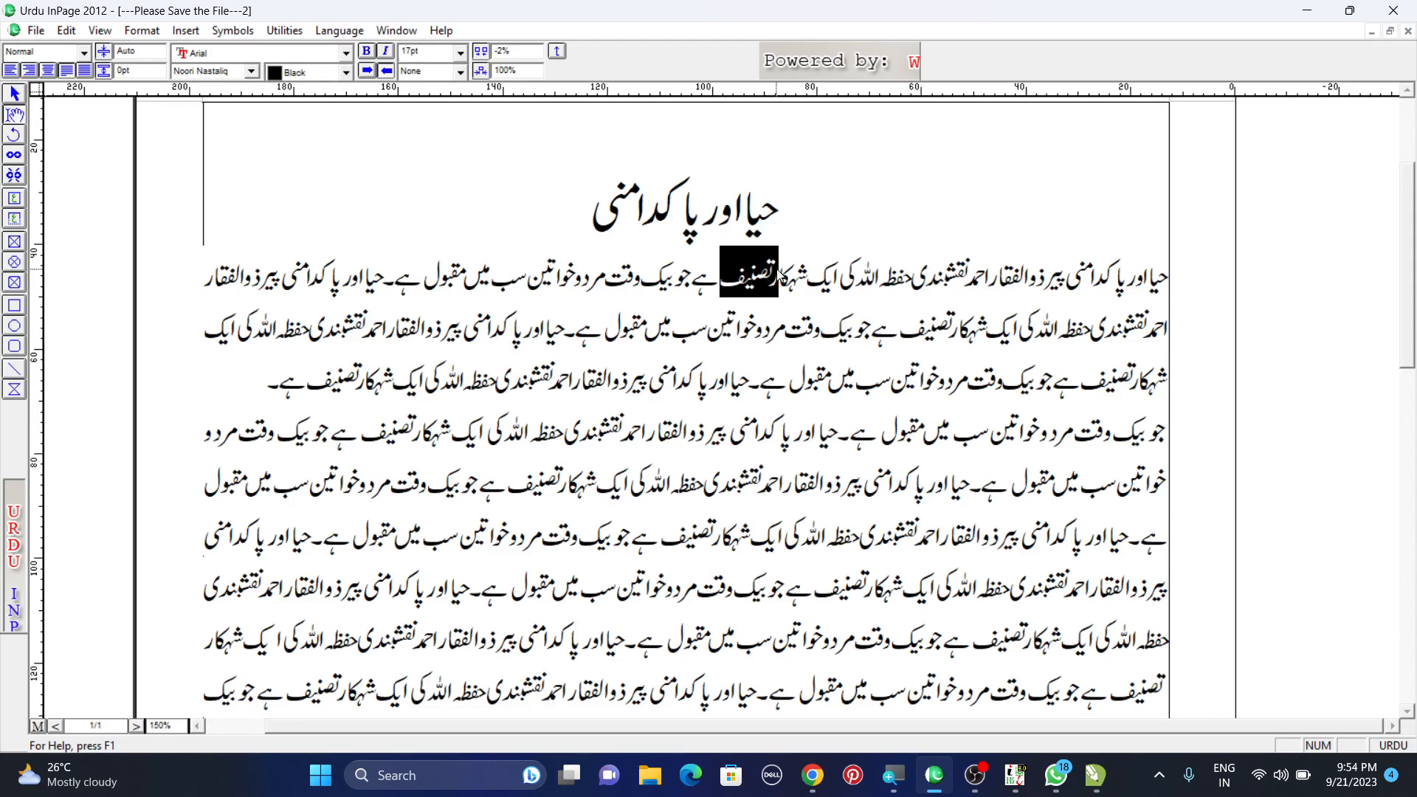
left_click(141, 30)
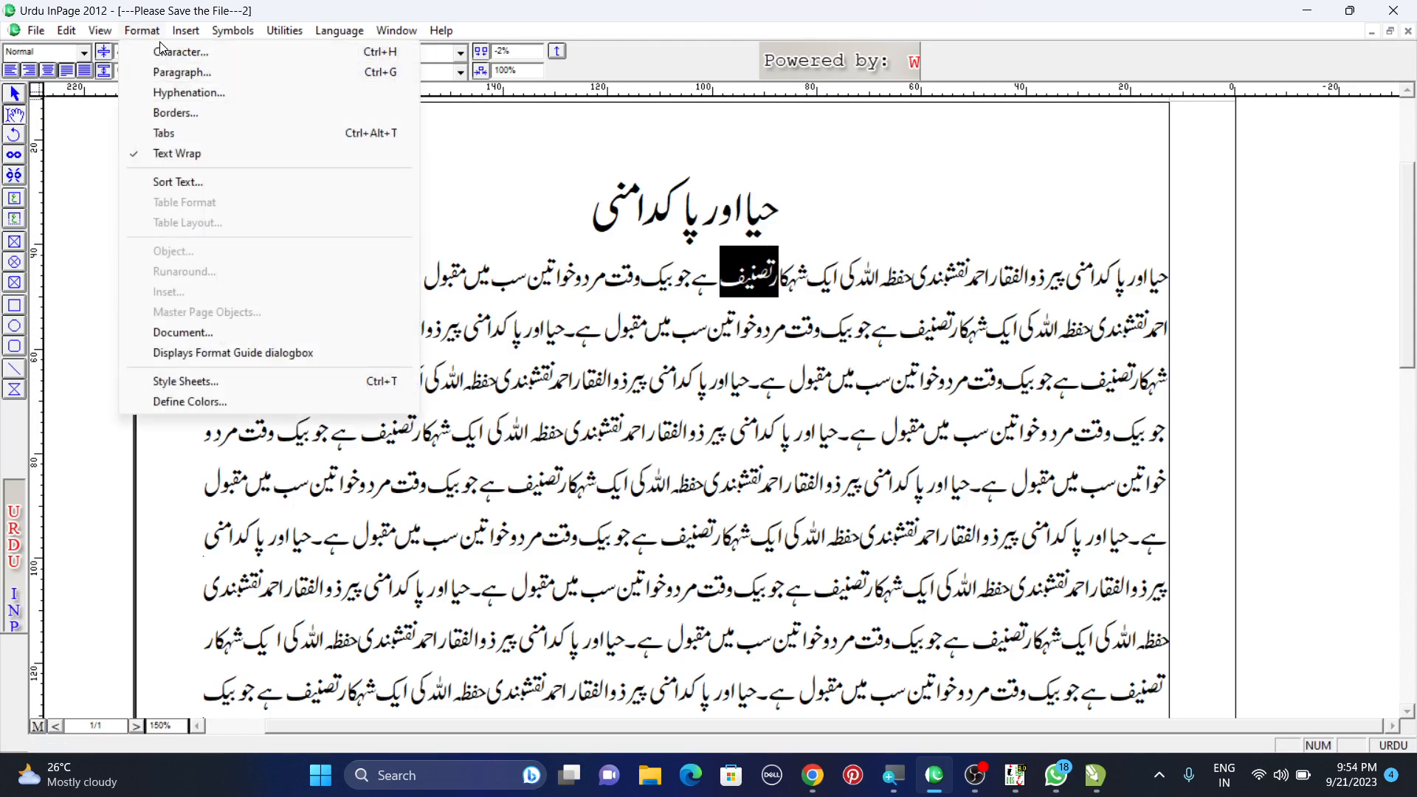
left_click(164, 50)
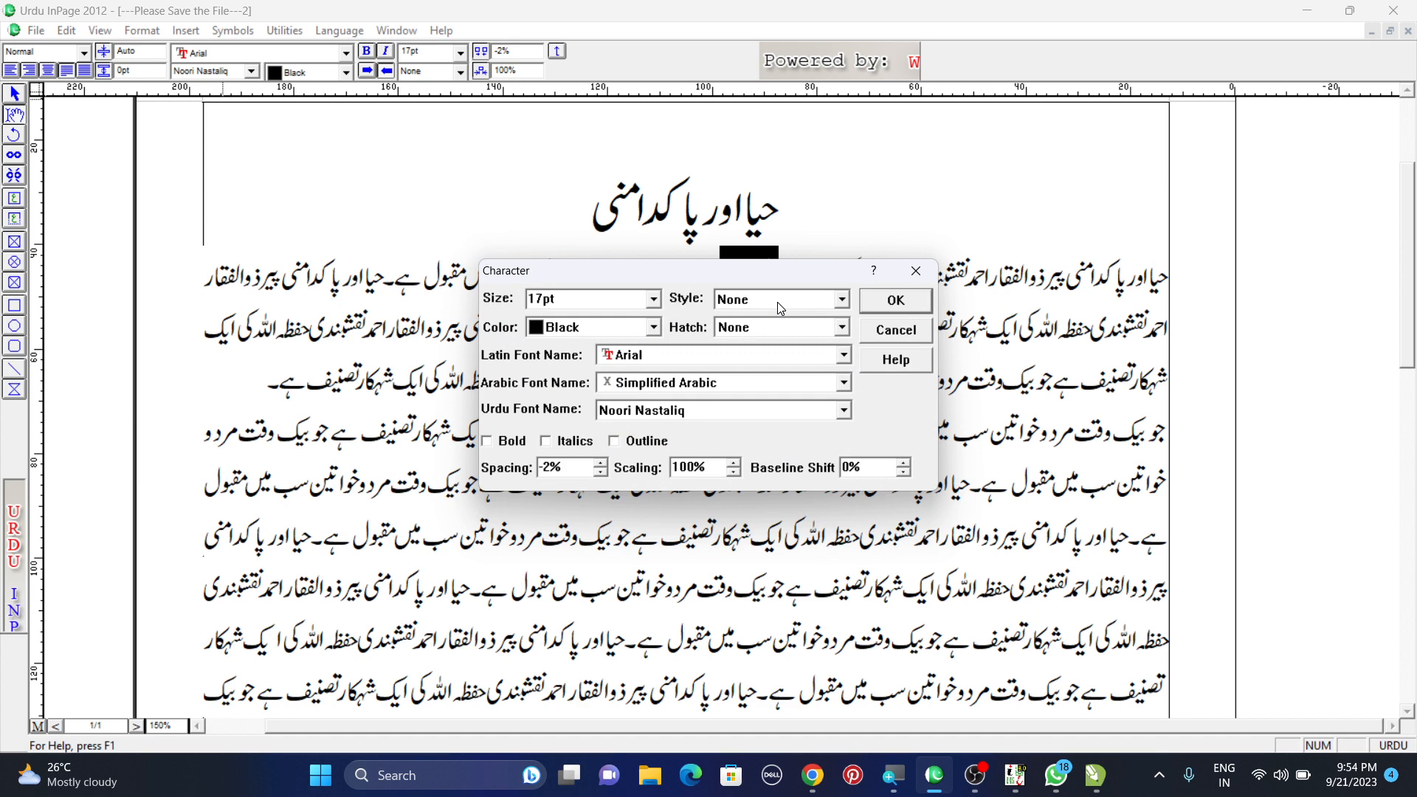
left_click(777, 302)
left_click(740, 363)
left_click(870, 300)
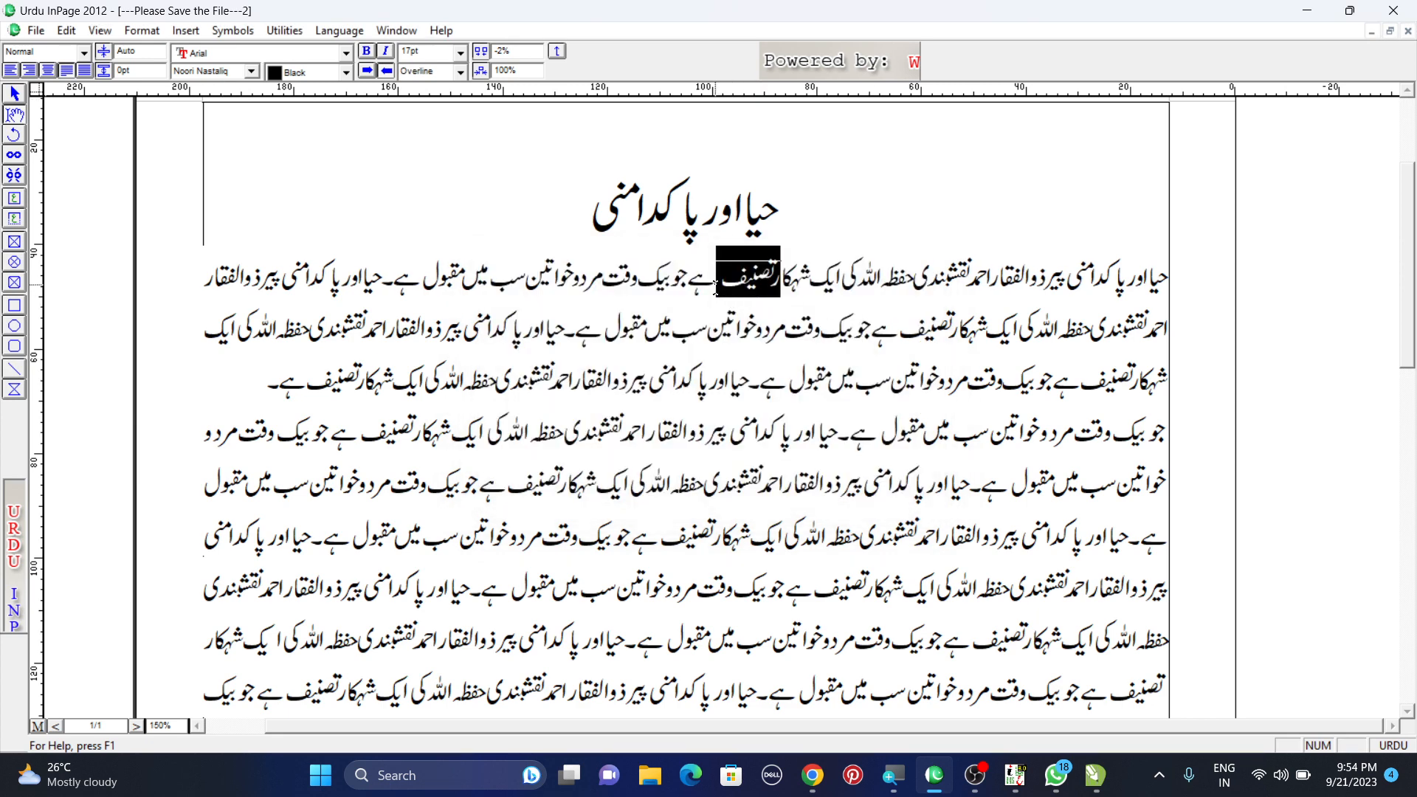
left_click(715, 262)
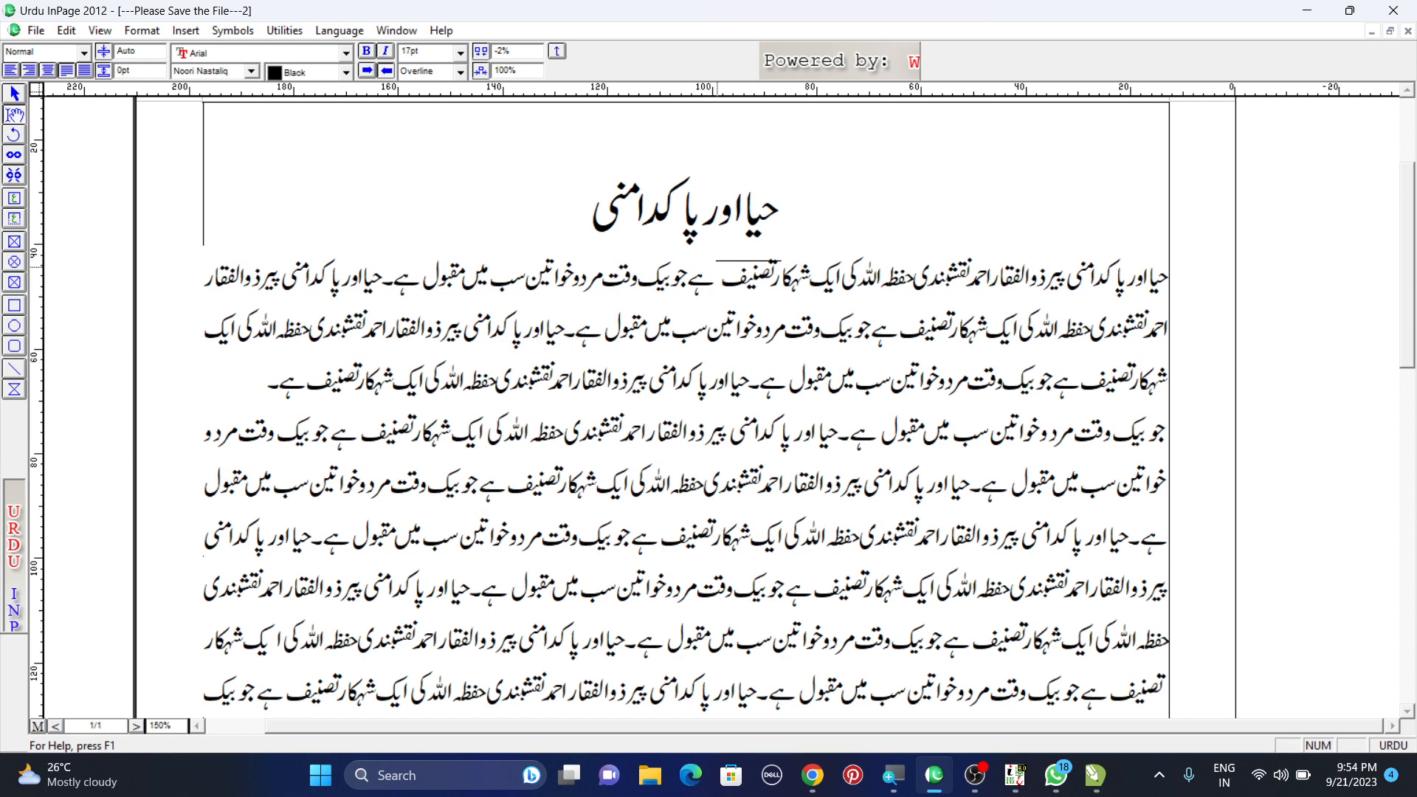
Change the style of the word "تصنیف" in the first body line to Pattern.
left_click_drag(716, 262, 772, 262)
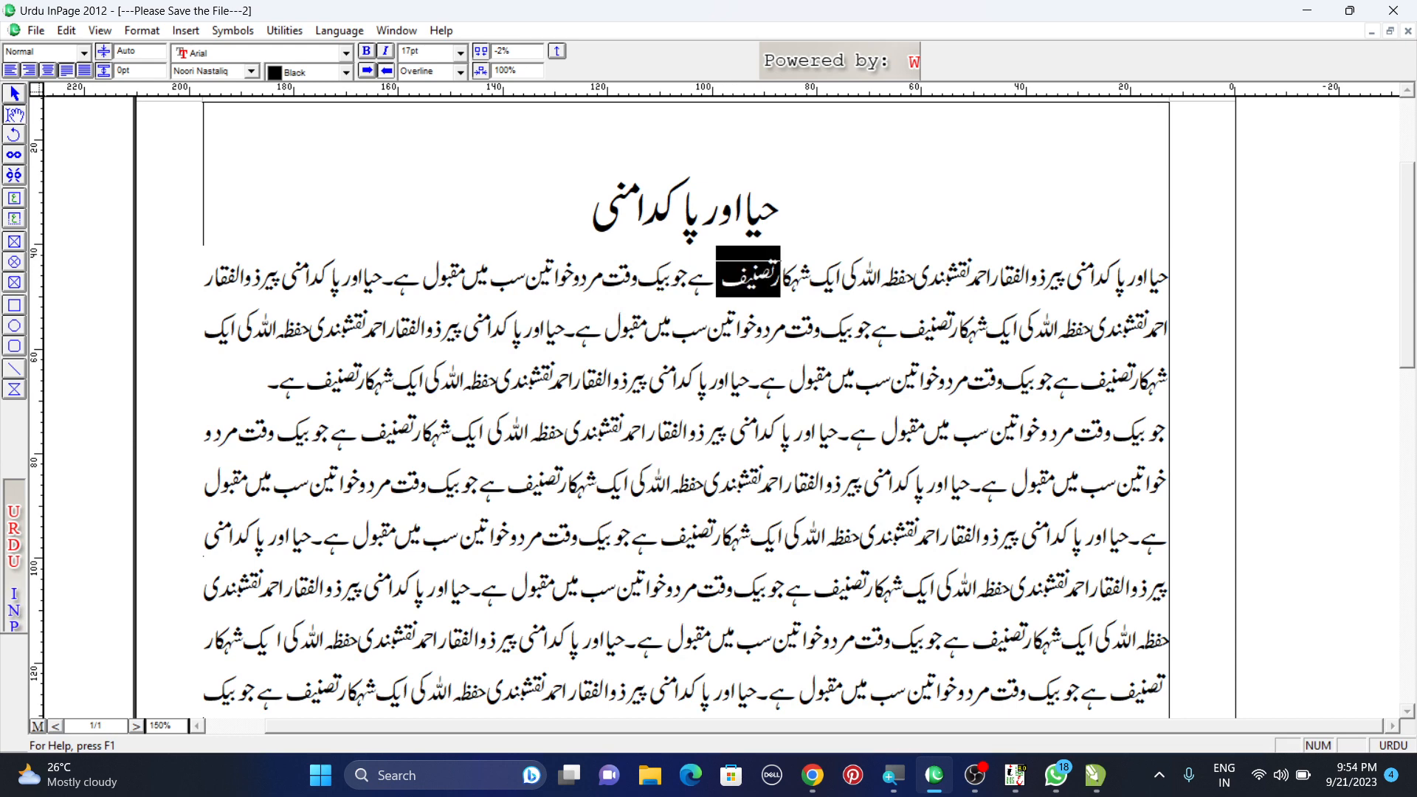
left_click(148, 31)
left_click(169, 54)
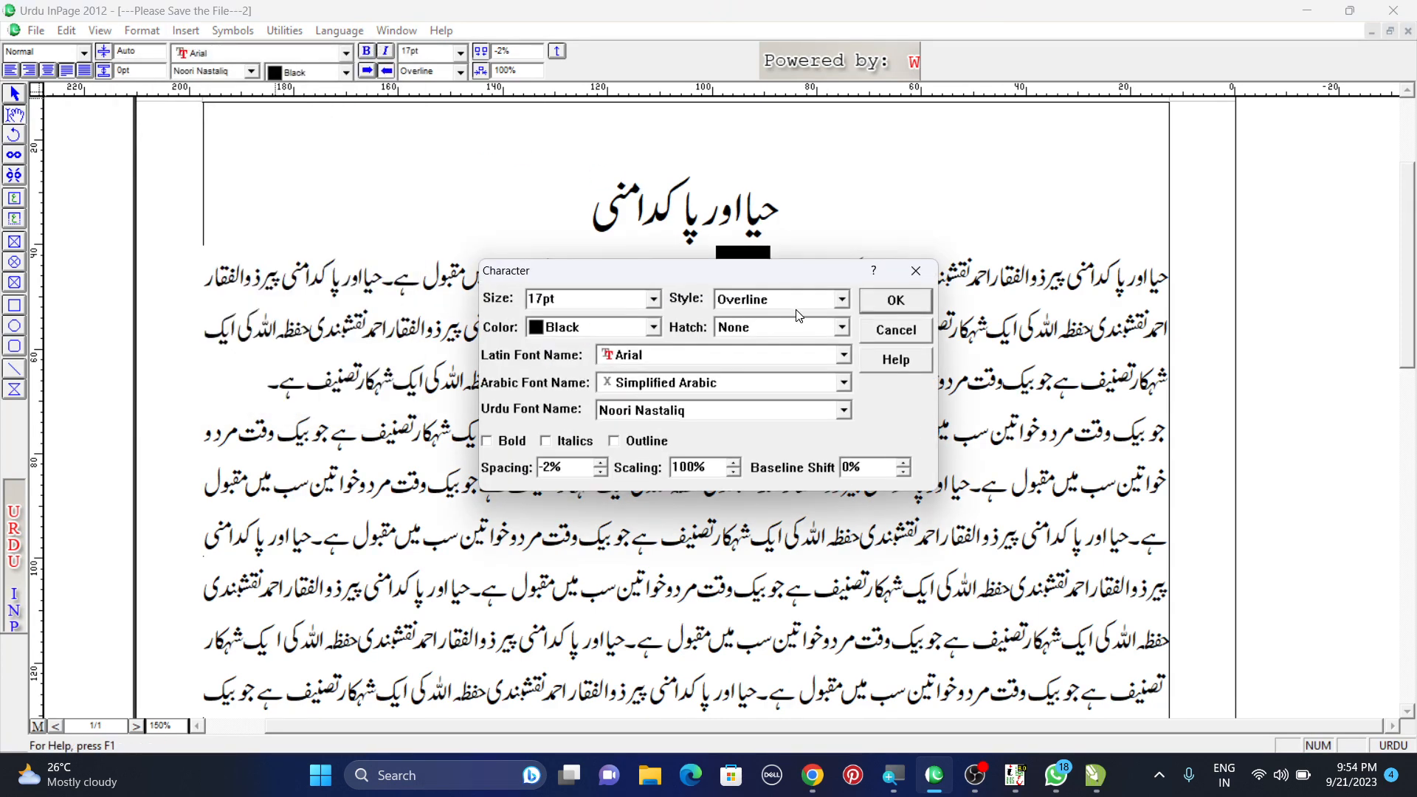
left_click(802, 306)
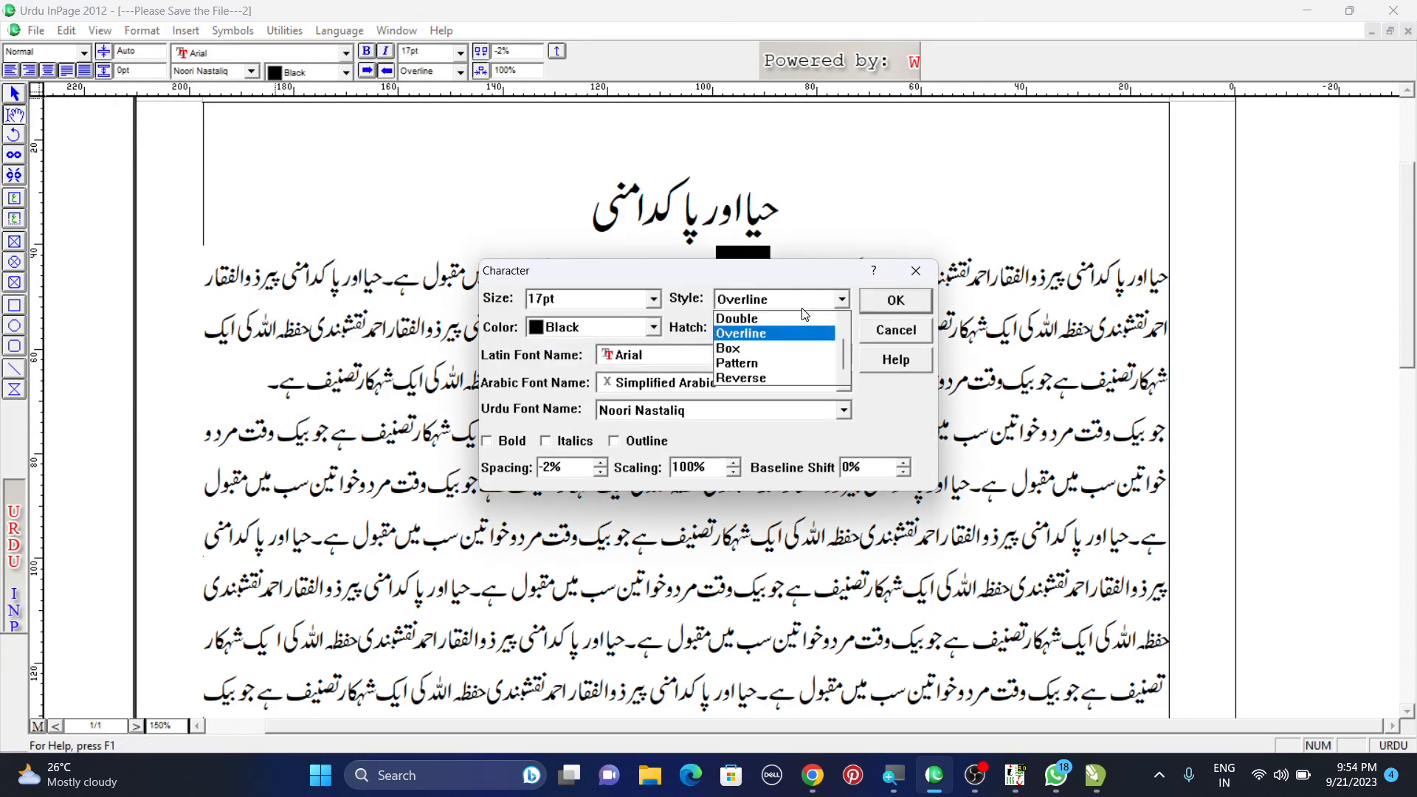
left_click(755, 365)
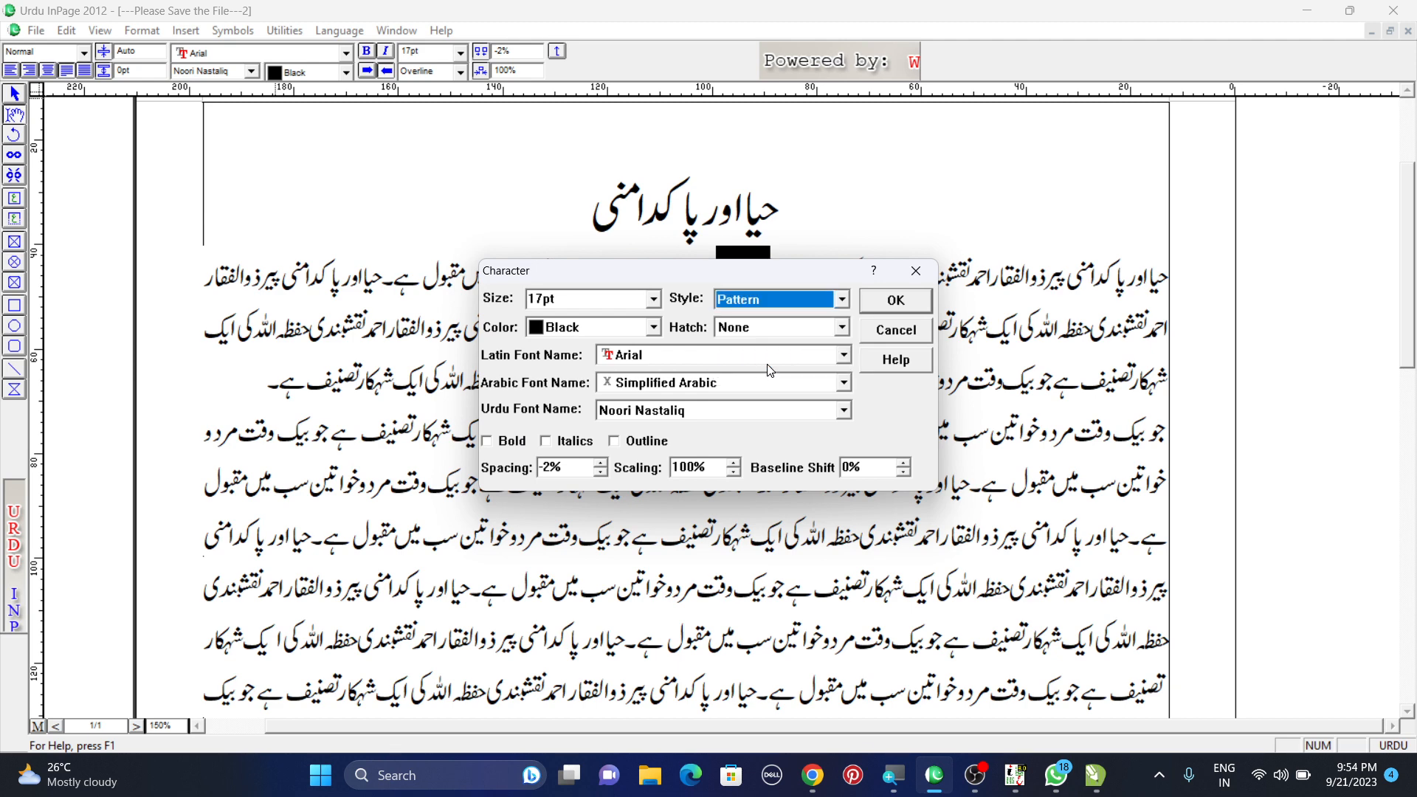
key("Return")
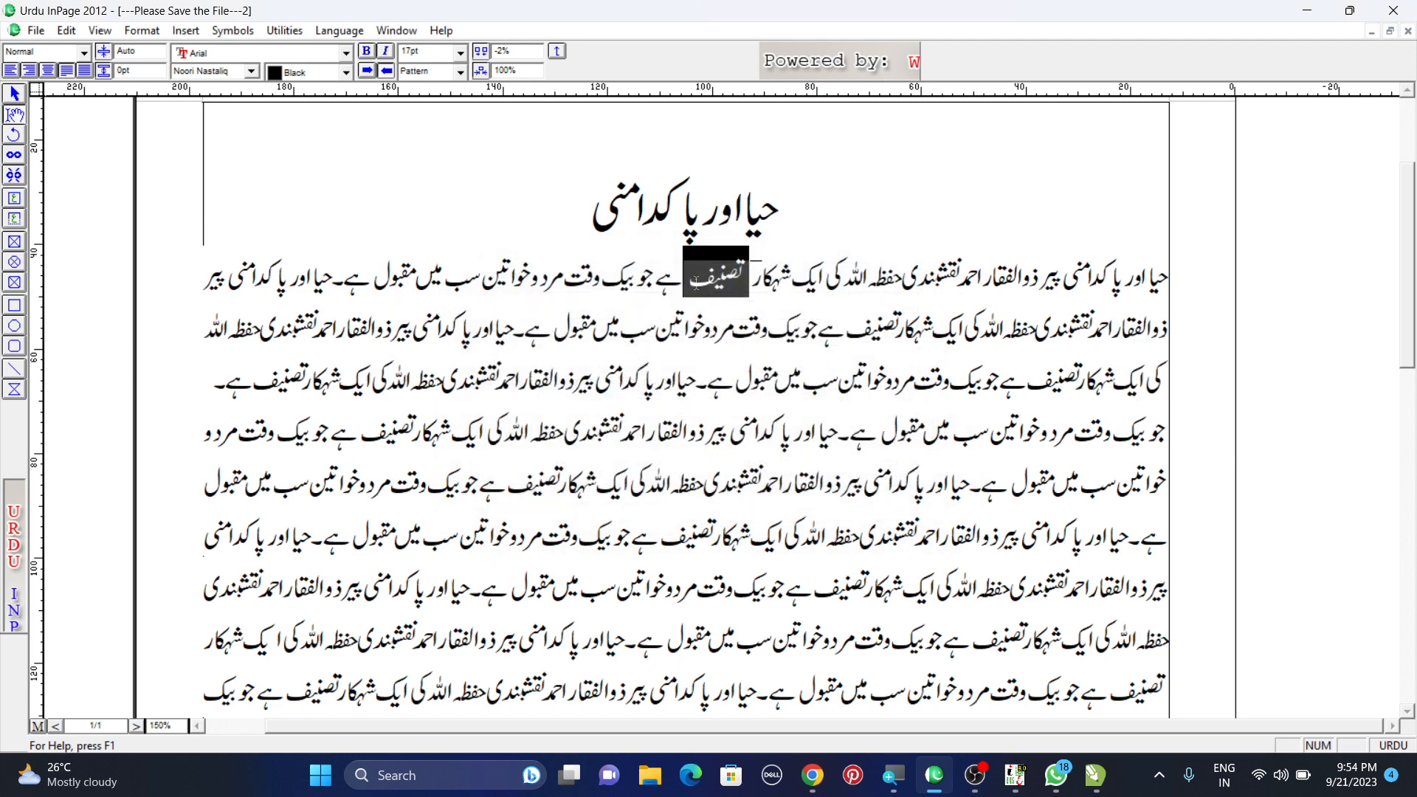
Reset the style of the word "تصنیف" in the first body line to None through its character formatting.
left_click_drag(694, 284, 743, 286)
left_click(129, 36)
left_click(148, 51)
left_click(792, 305)
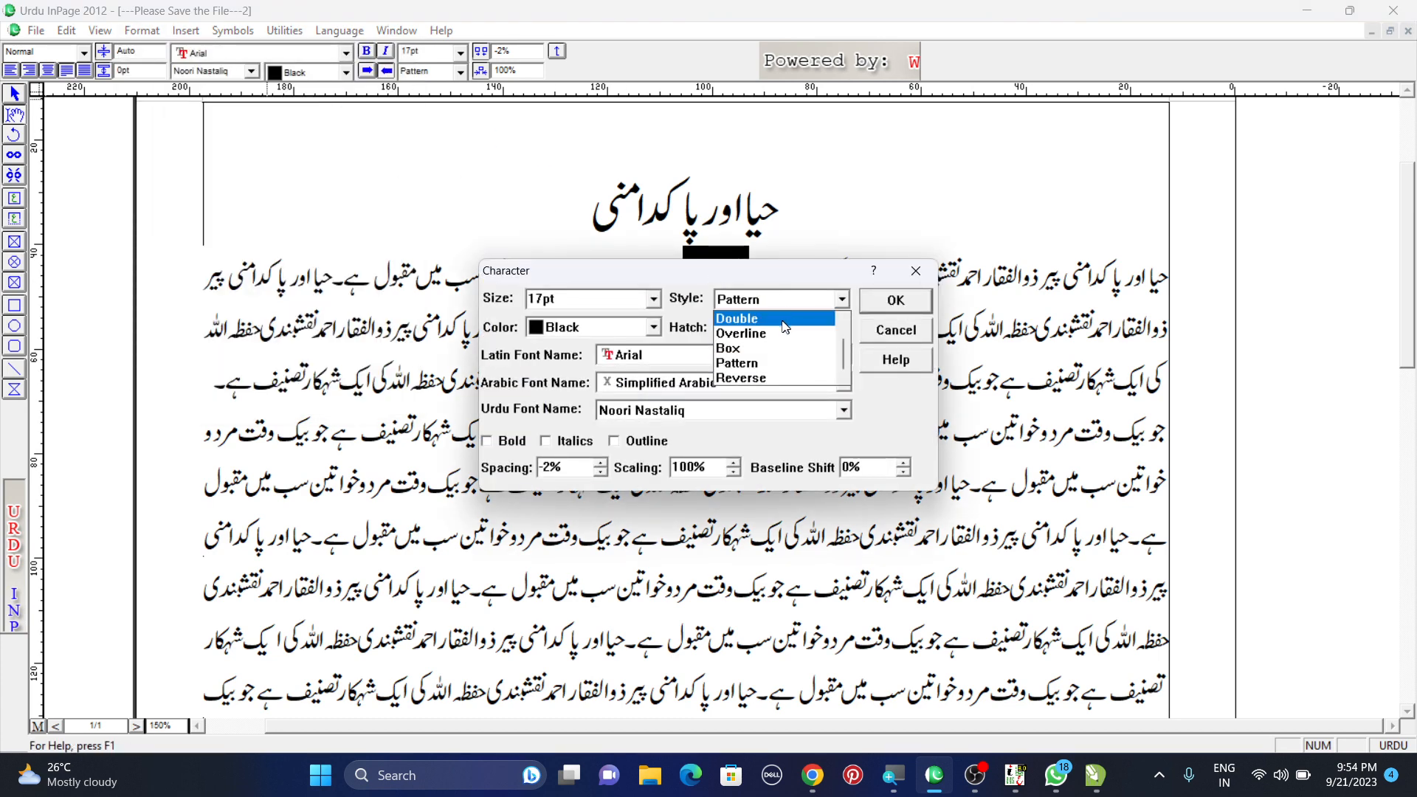
scroll(781, 333, "up", 1)
scroll(780, 334, "up", 1)
left_click(773, 313)
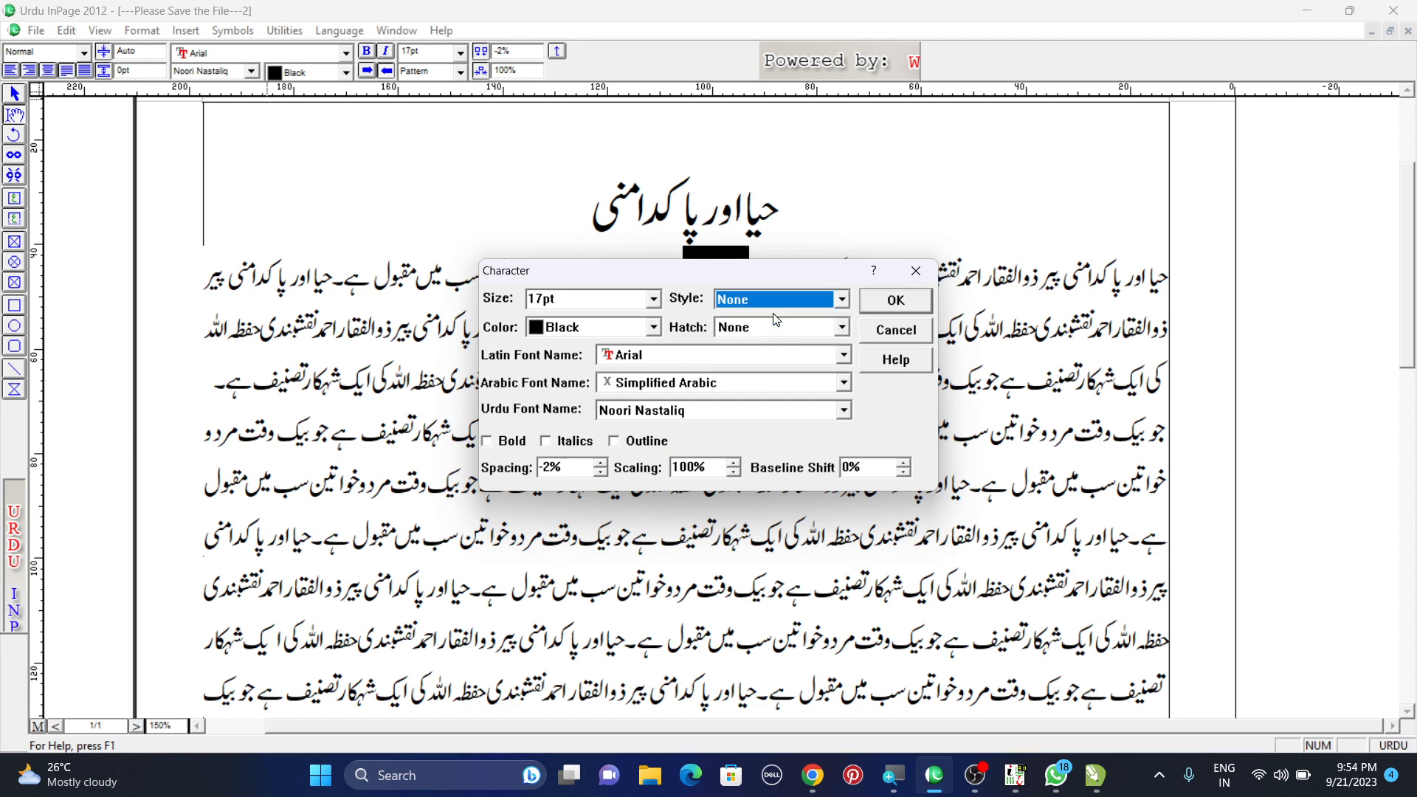
left_click(895, 300)
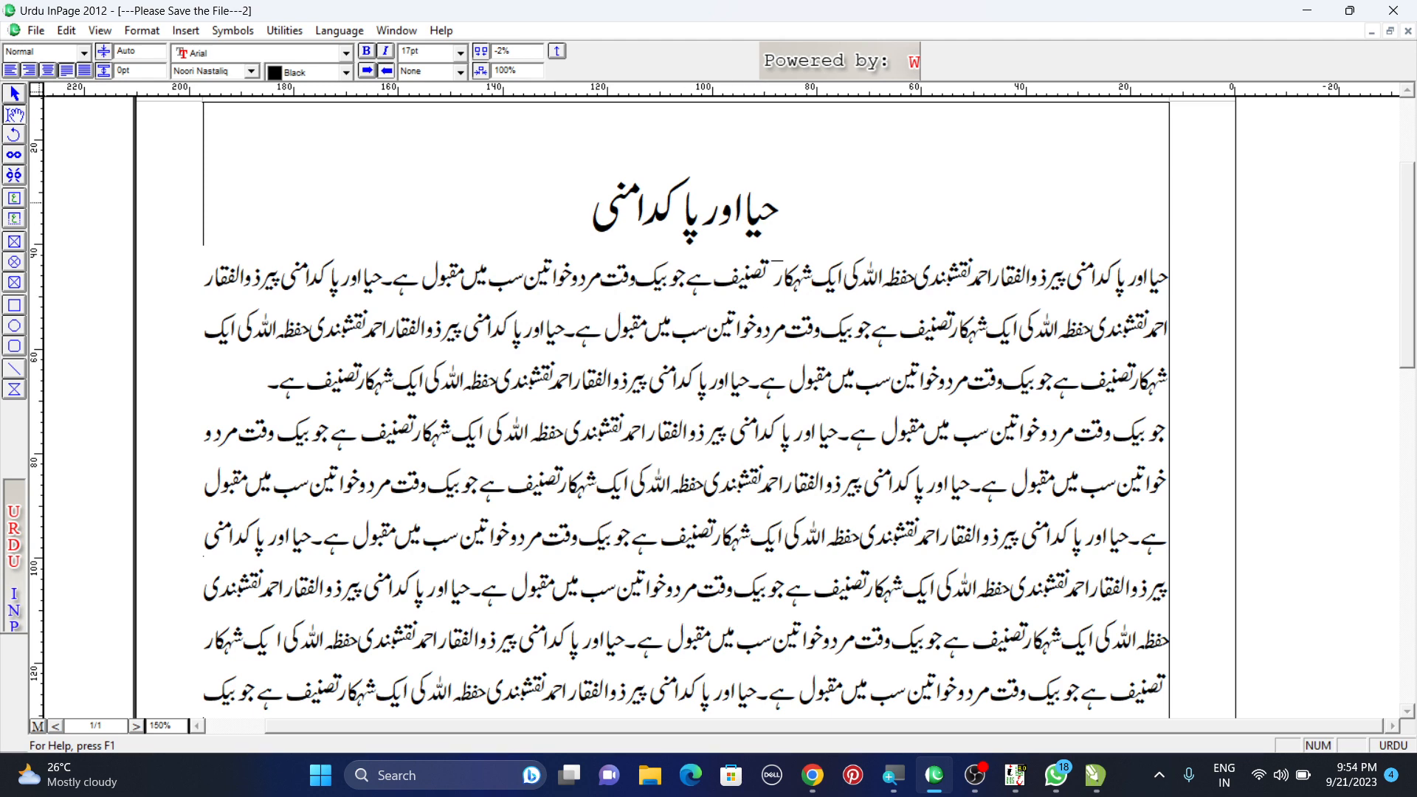
Apply the diagonal cross-hatch pattern to the heading "حیا اور پاکدامنی" through its character formatting.
left_click_drag(590, 188, 778, 206)
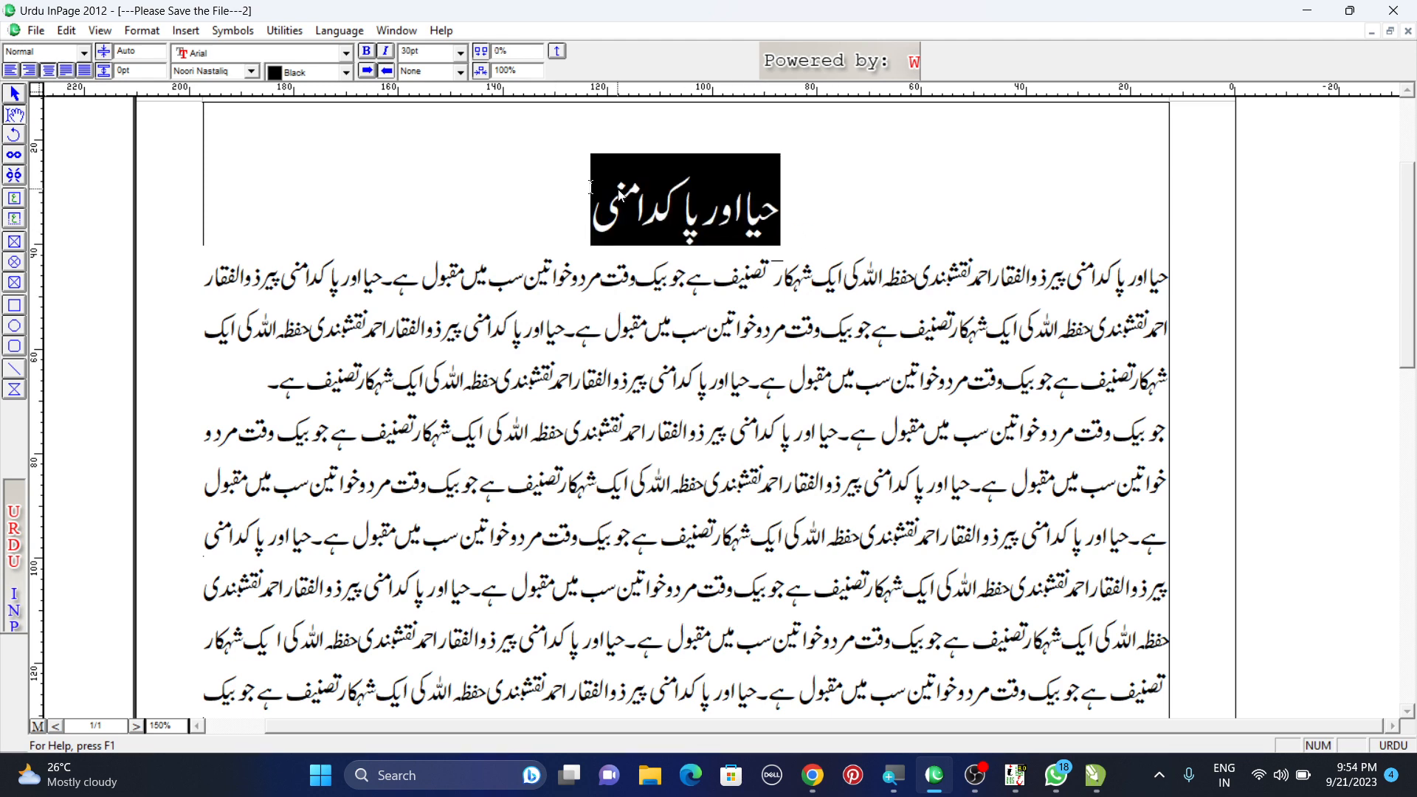
left_click(141, 30)
left_click(159, 51)
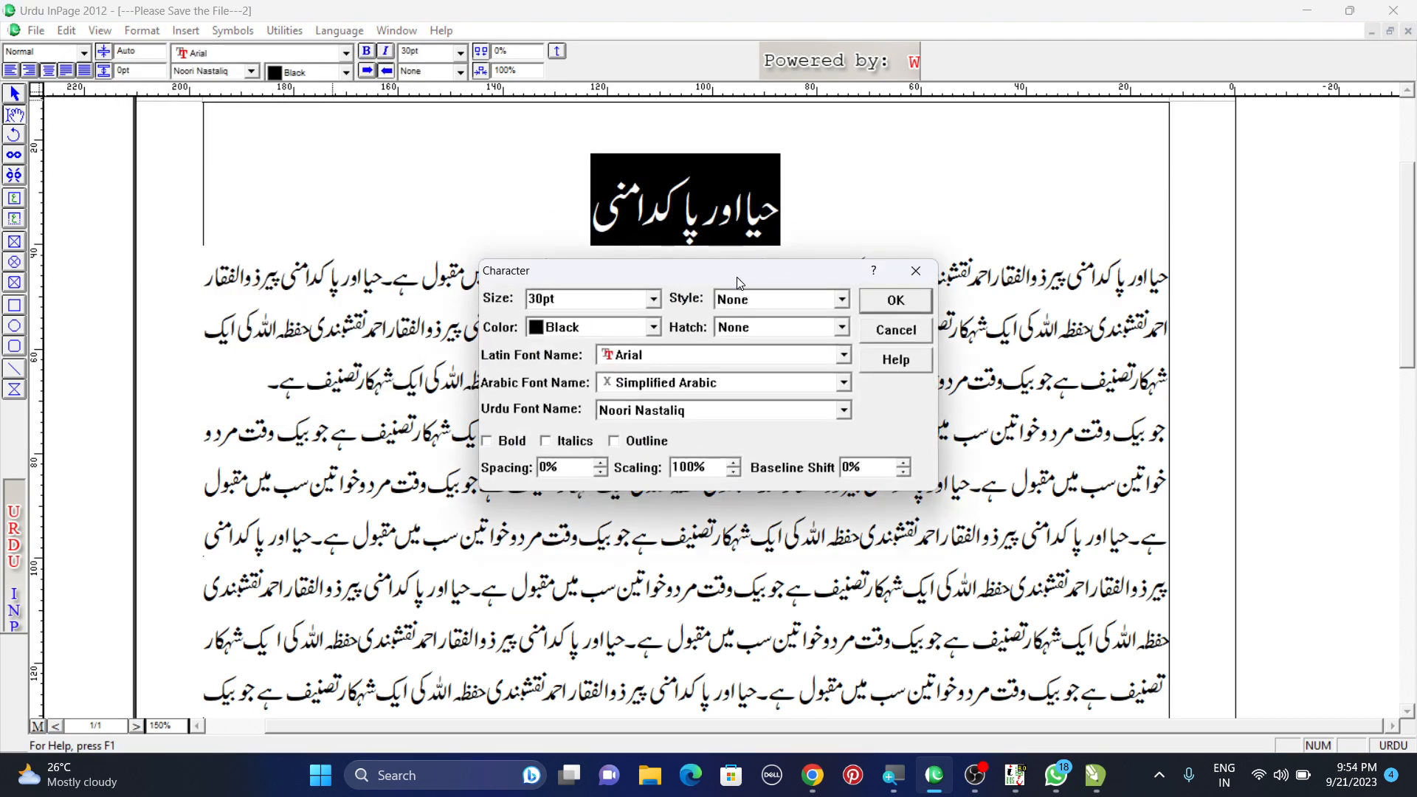
left_click(755, 329)
scroll(768, 369, "down", 3)
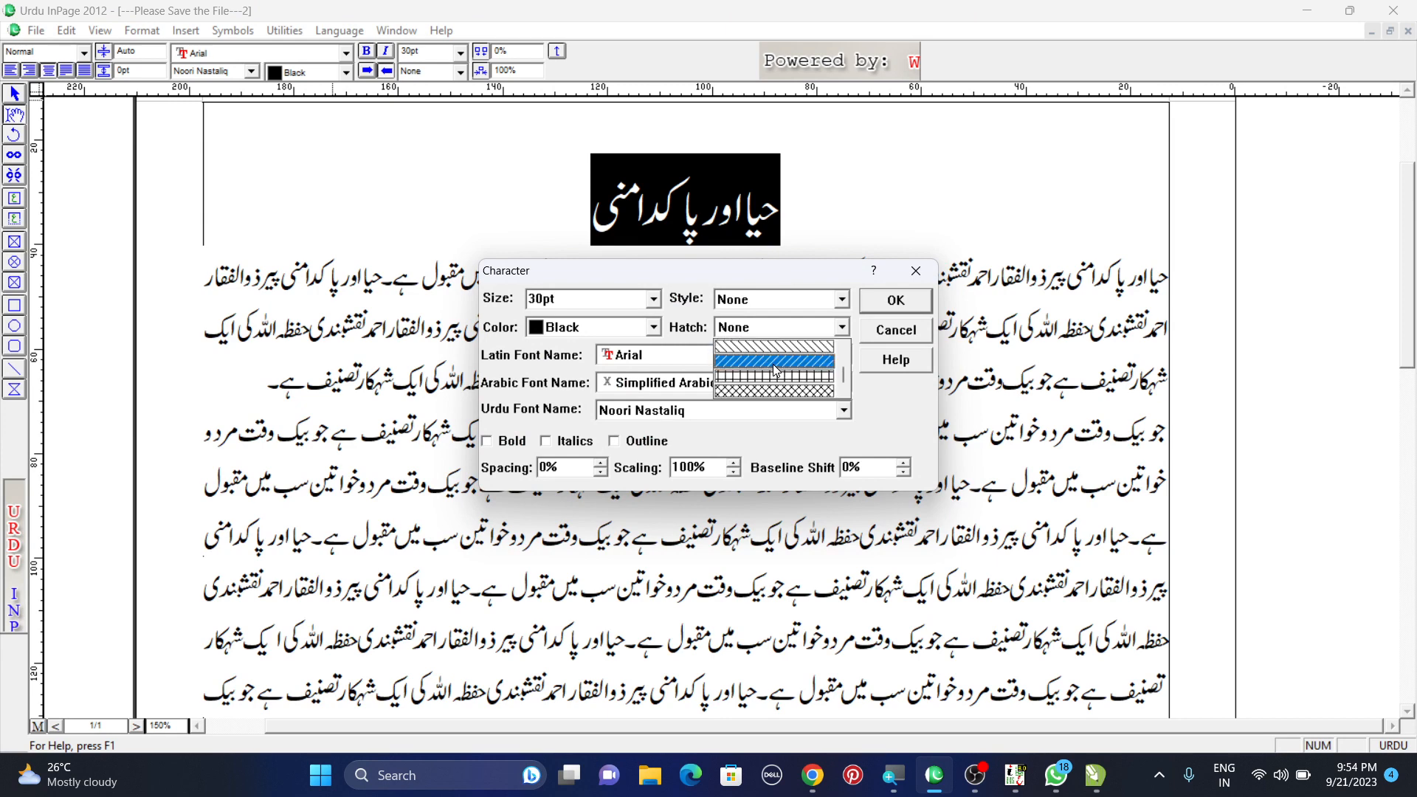
left_click(778, 388)
left_click(902, 304)
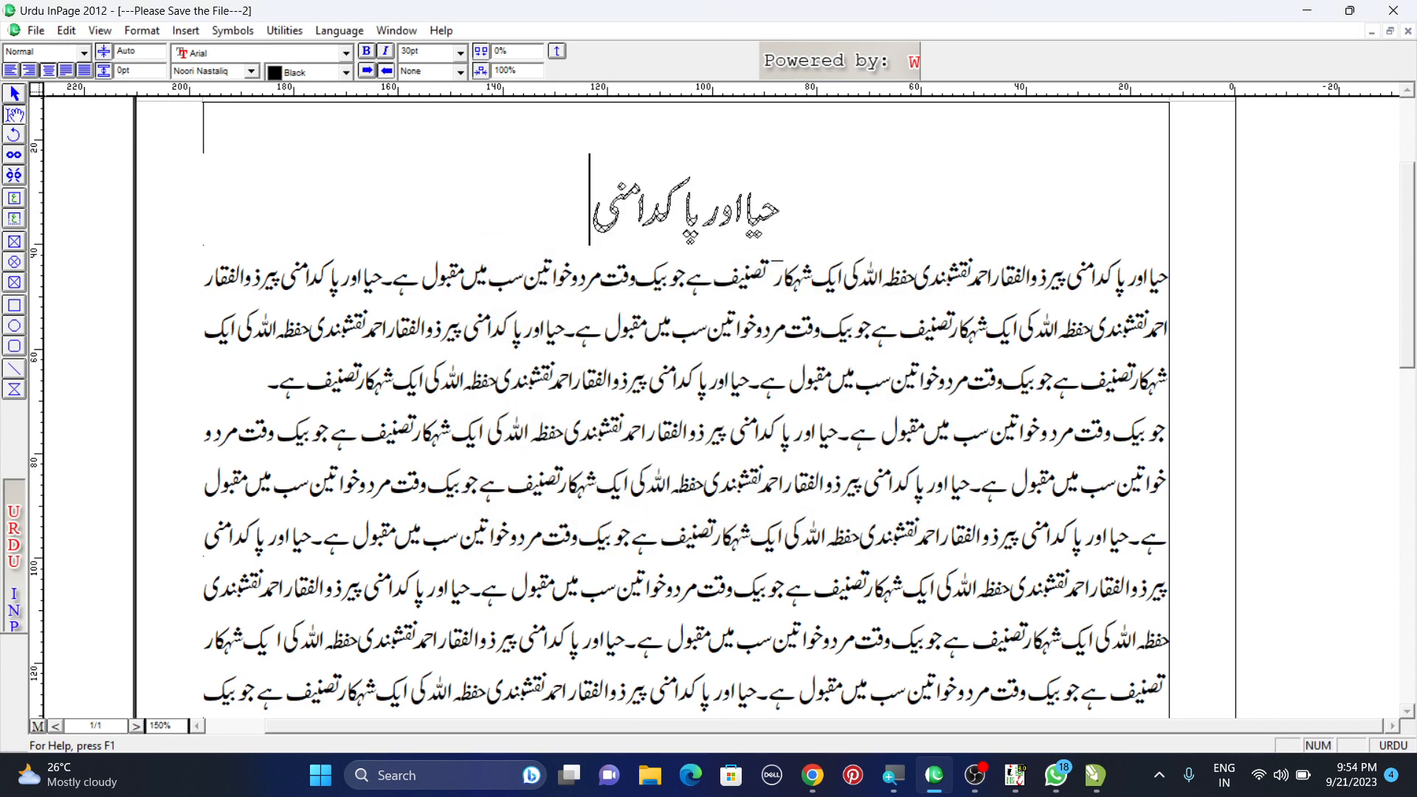
Set the heading's hatch back to None in the character formatting and deselect it.
left_click_drag(583, 212, 868, 225)
left_click(141, 30)
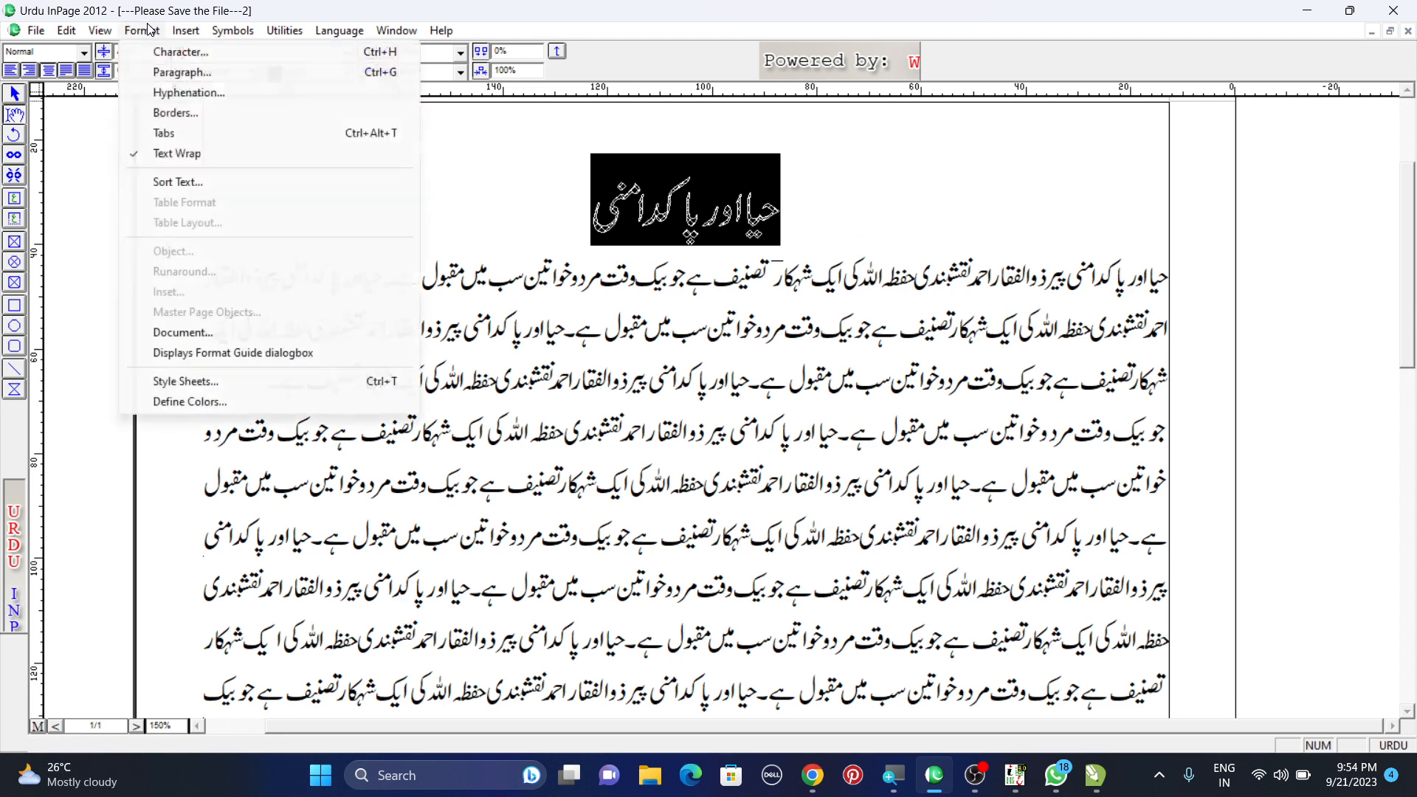
left_click(175, 51)
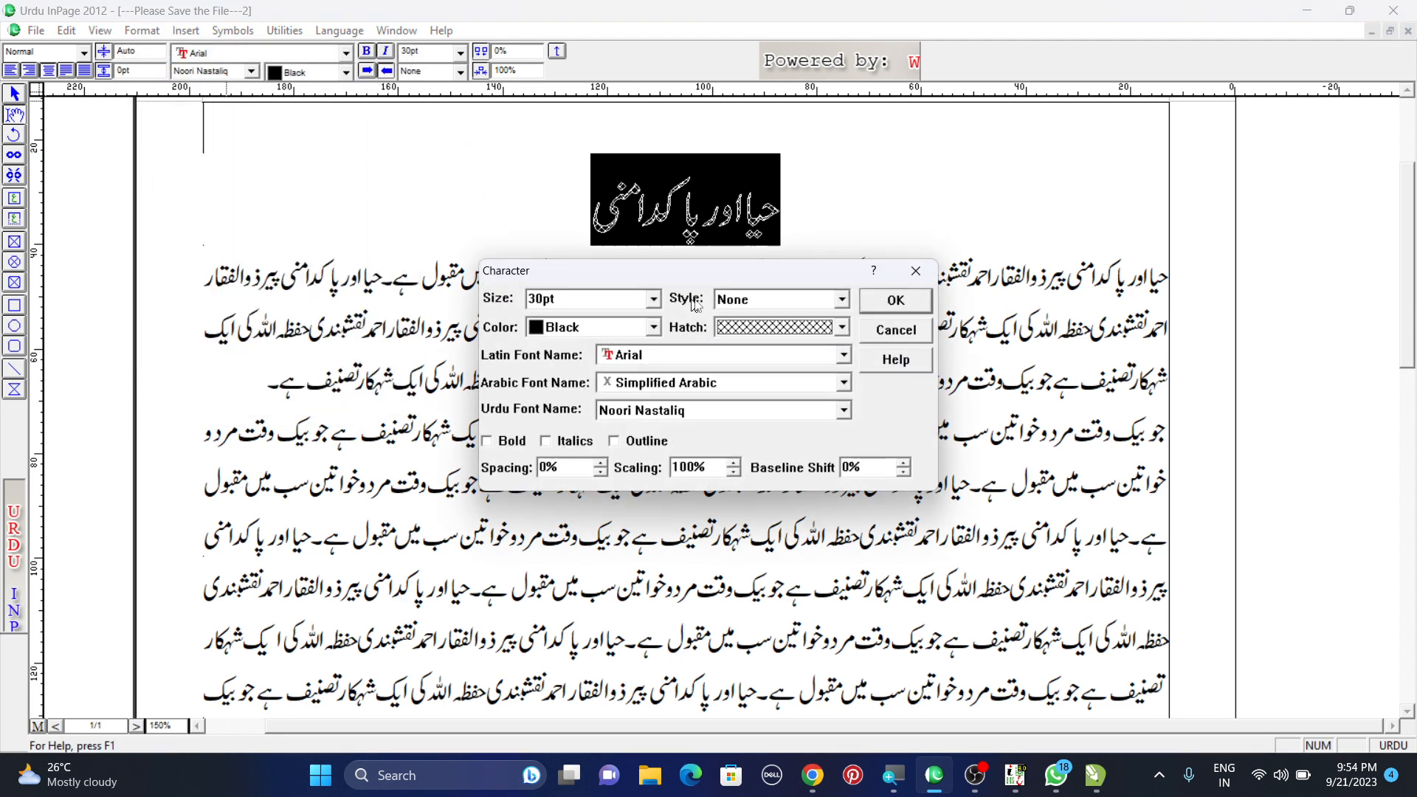
left_click(773, 327)
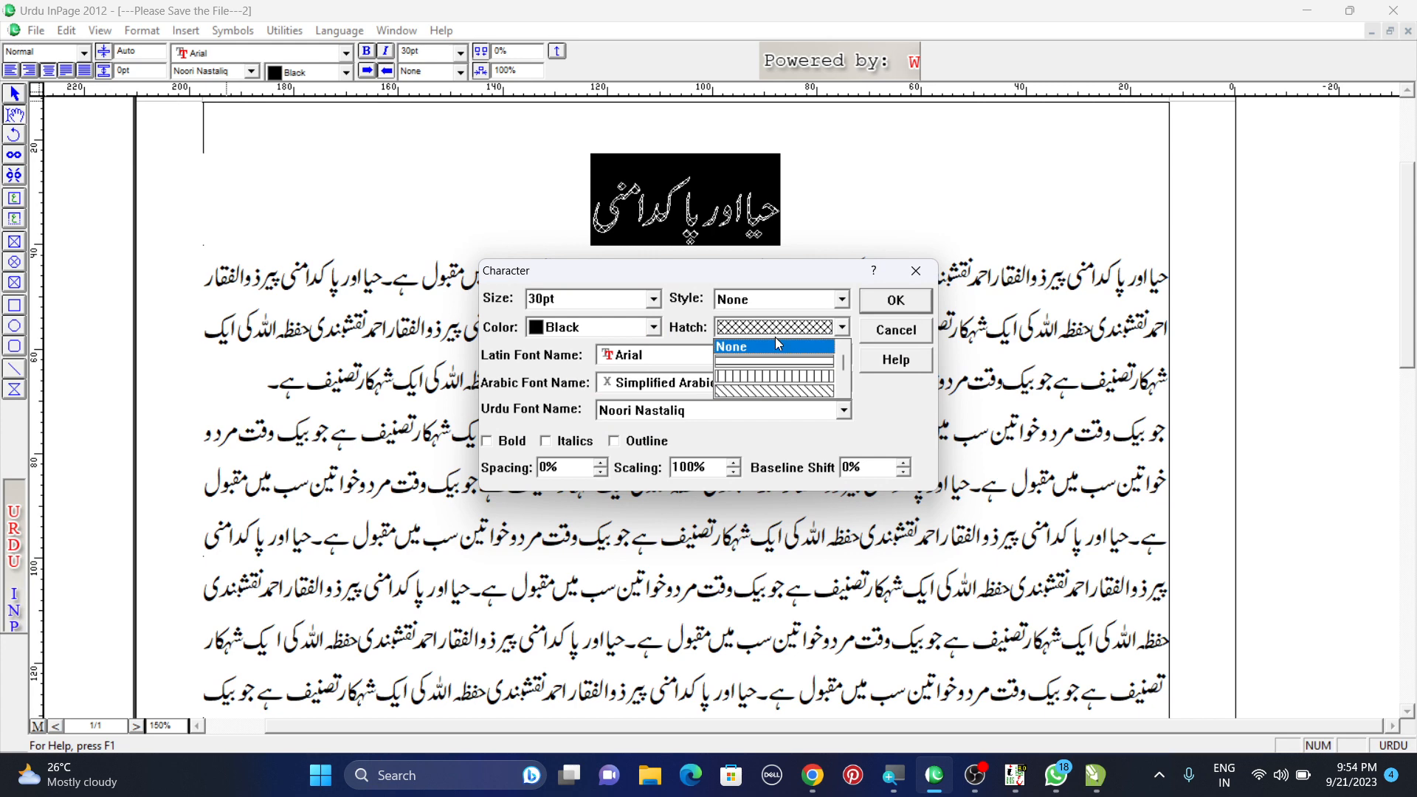
left_click(777, 345)
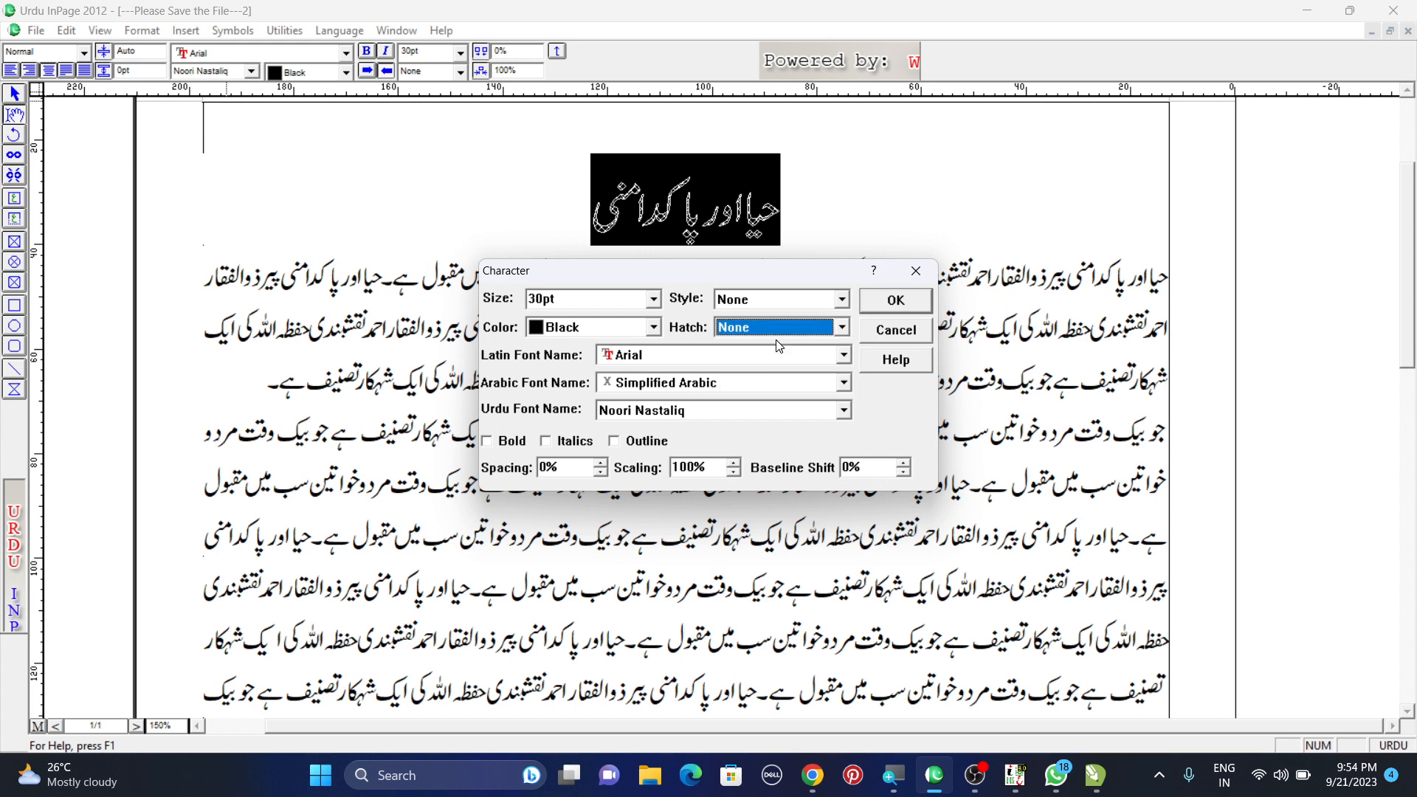
left_click(919, 302)
left_click(286, 308)
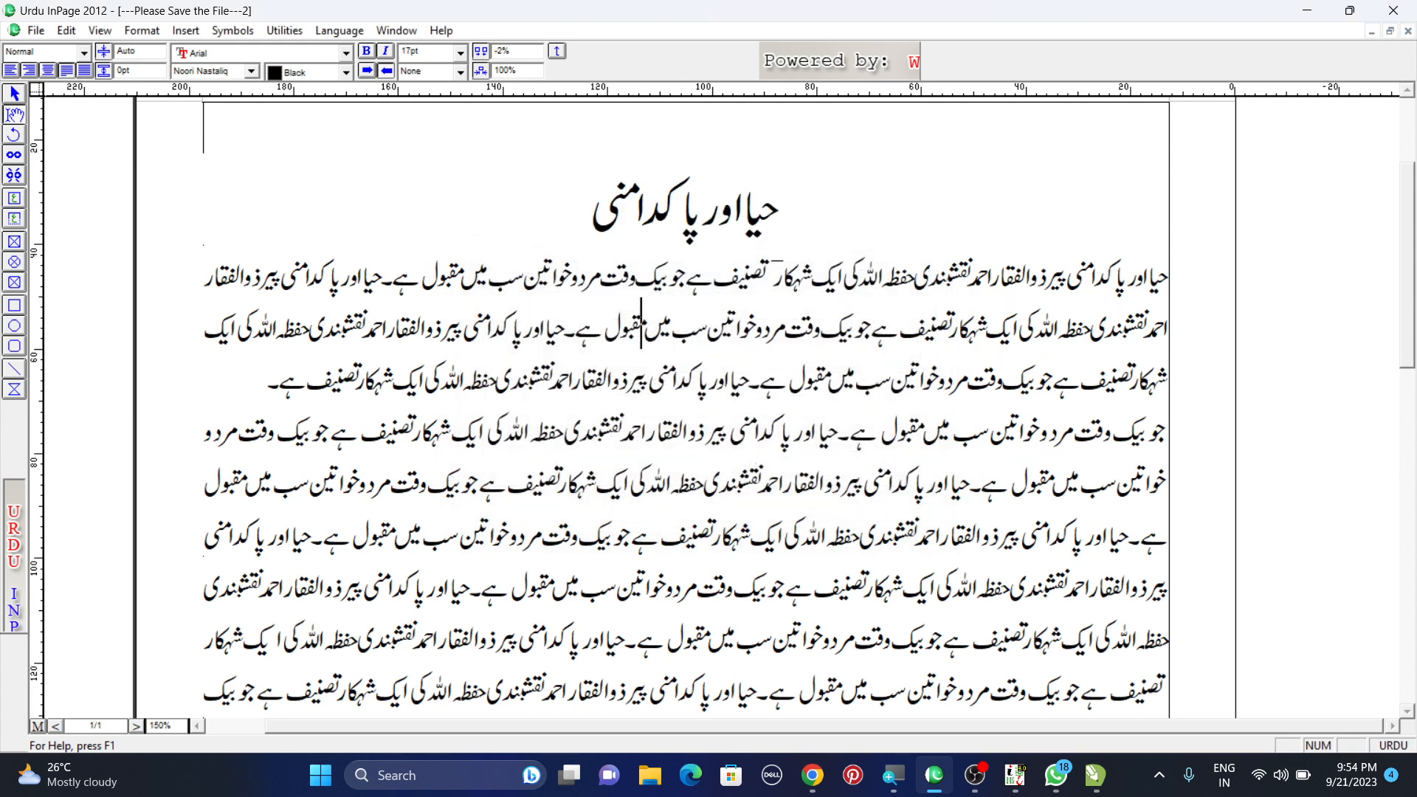
left_click(142, 30)
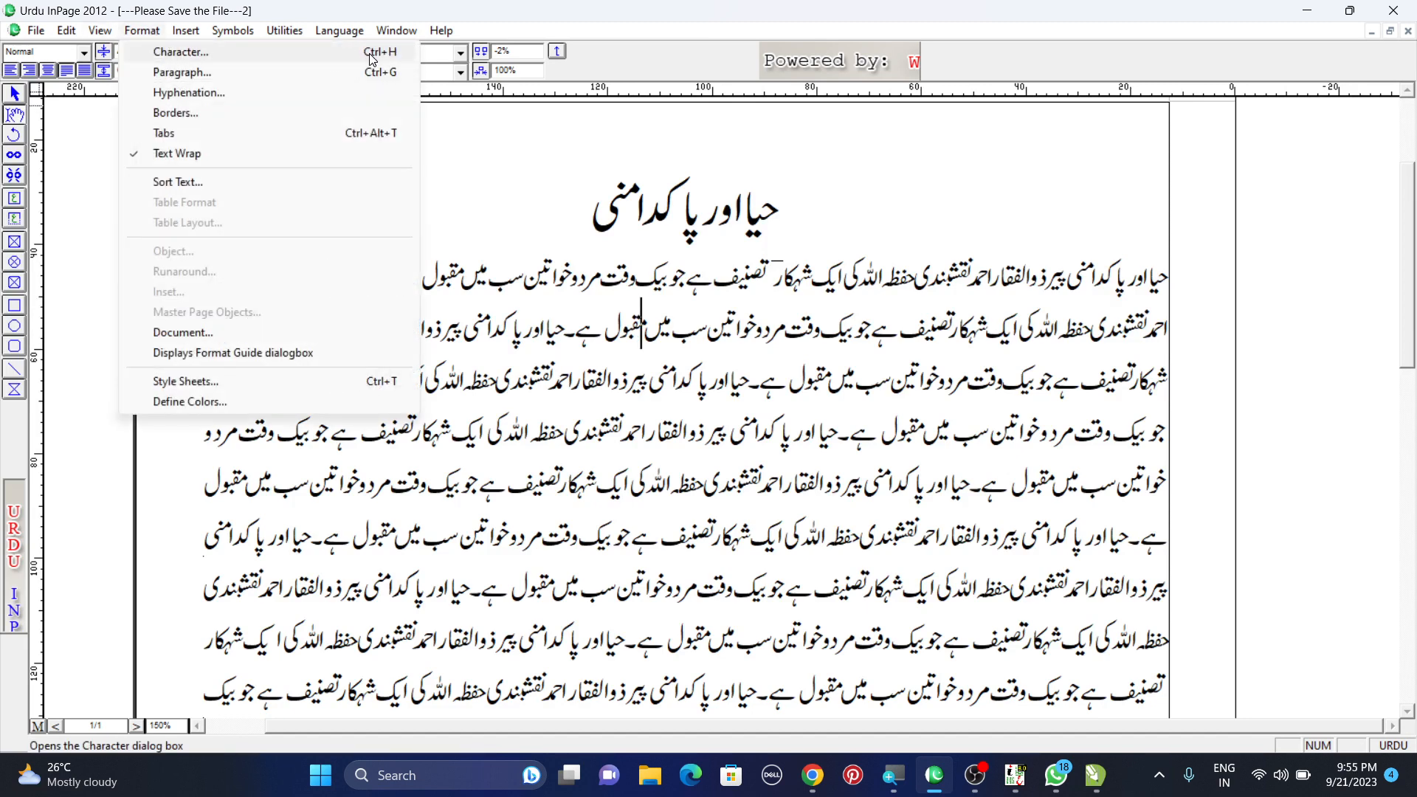
left_click(669, 320)
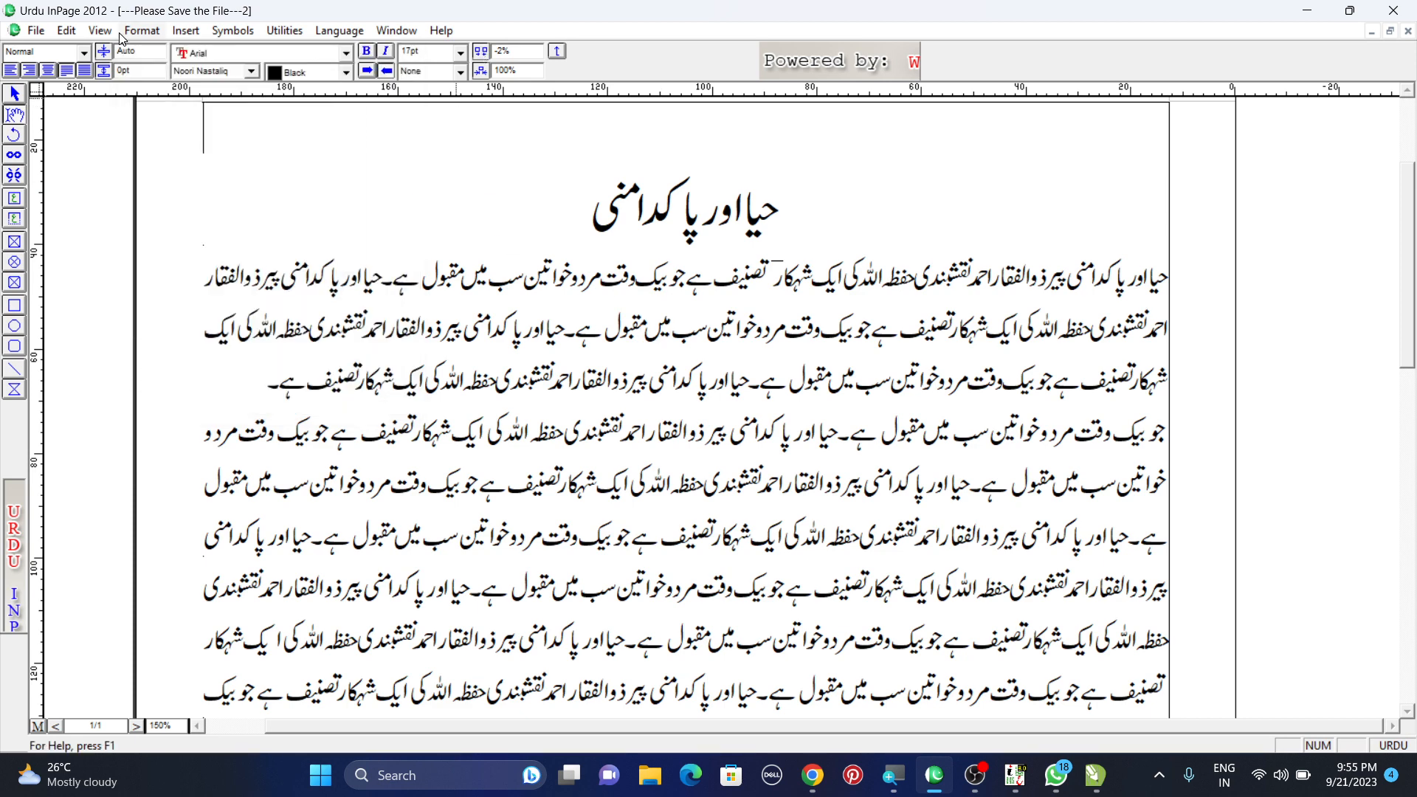
left_click(142, 30)
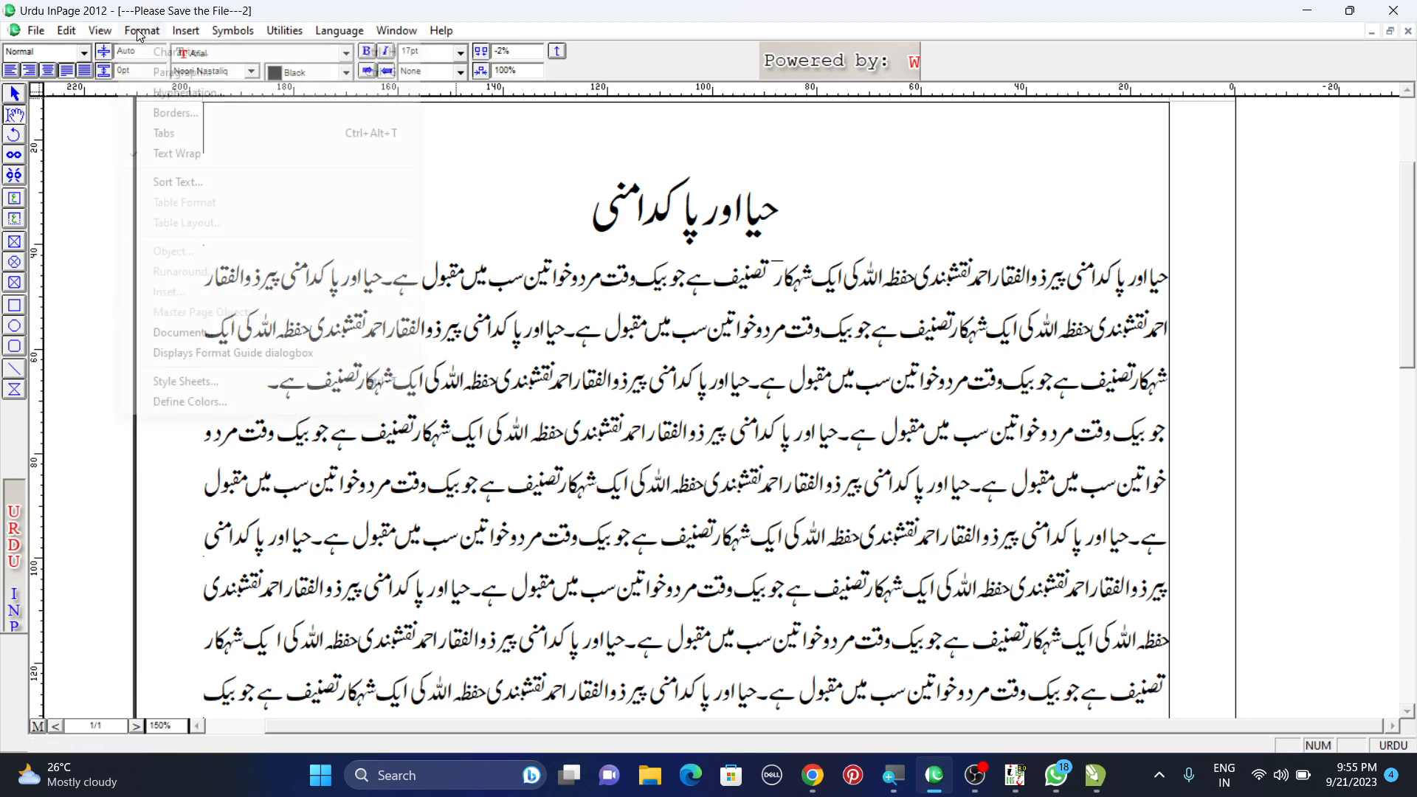
left_click(562, 325)
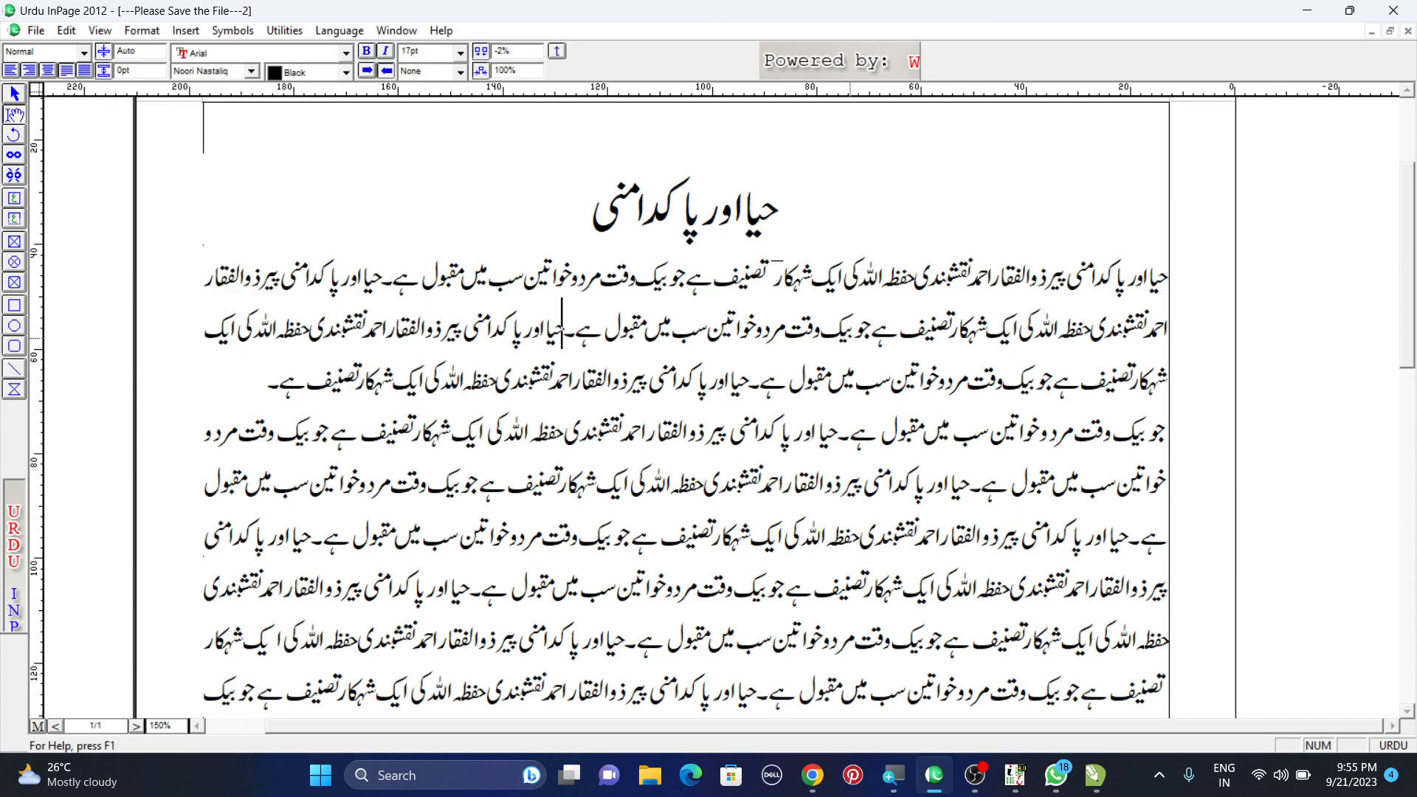
Try to remove the stray overline after "شہکار" in the first body line by deleting and retyping its final "ر" and the following space.
left_click(850, 337)
left_click(778, 272)
key("Left")
key("BackSpace")
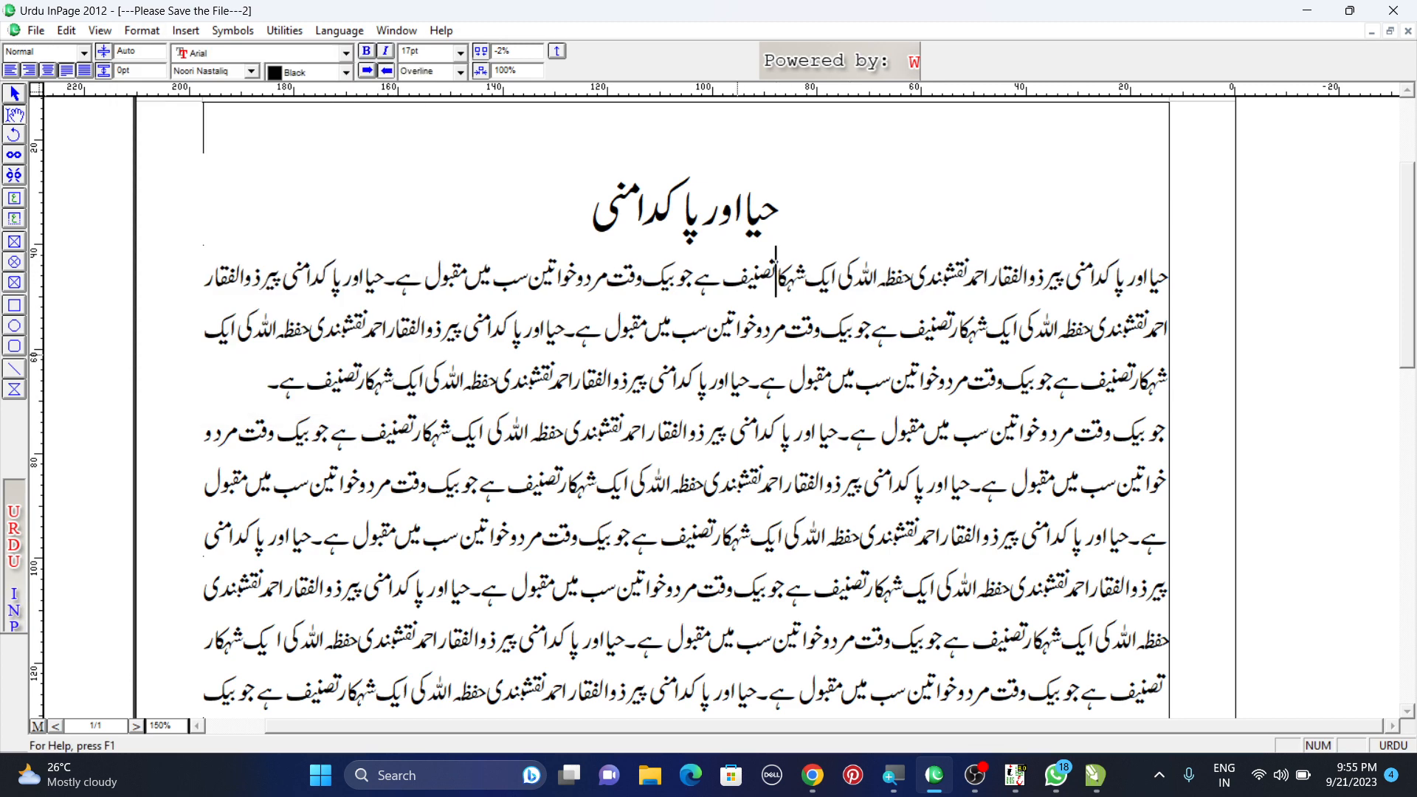
type("ر")
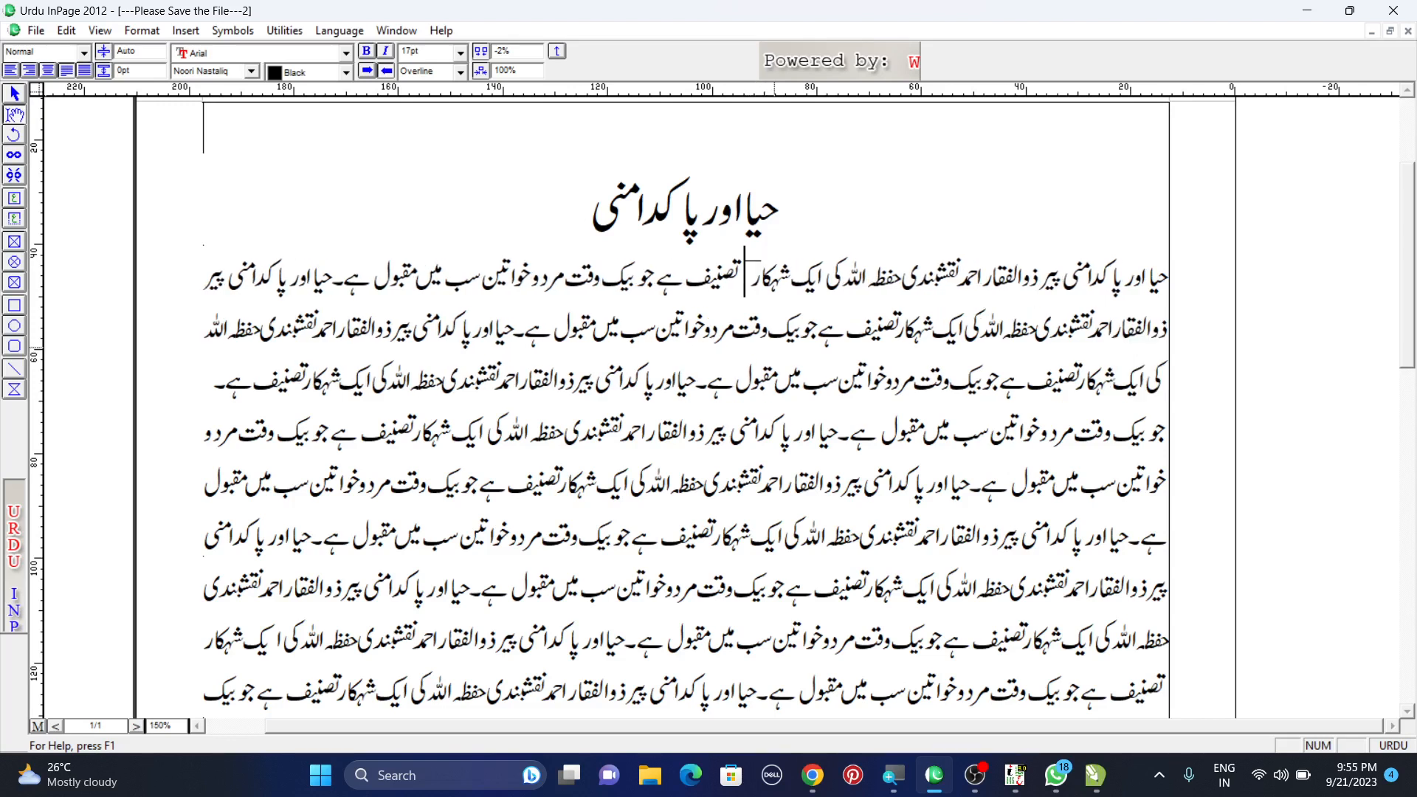
key("BackSpace")
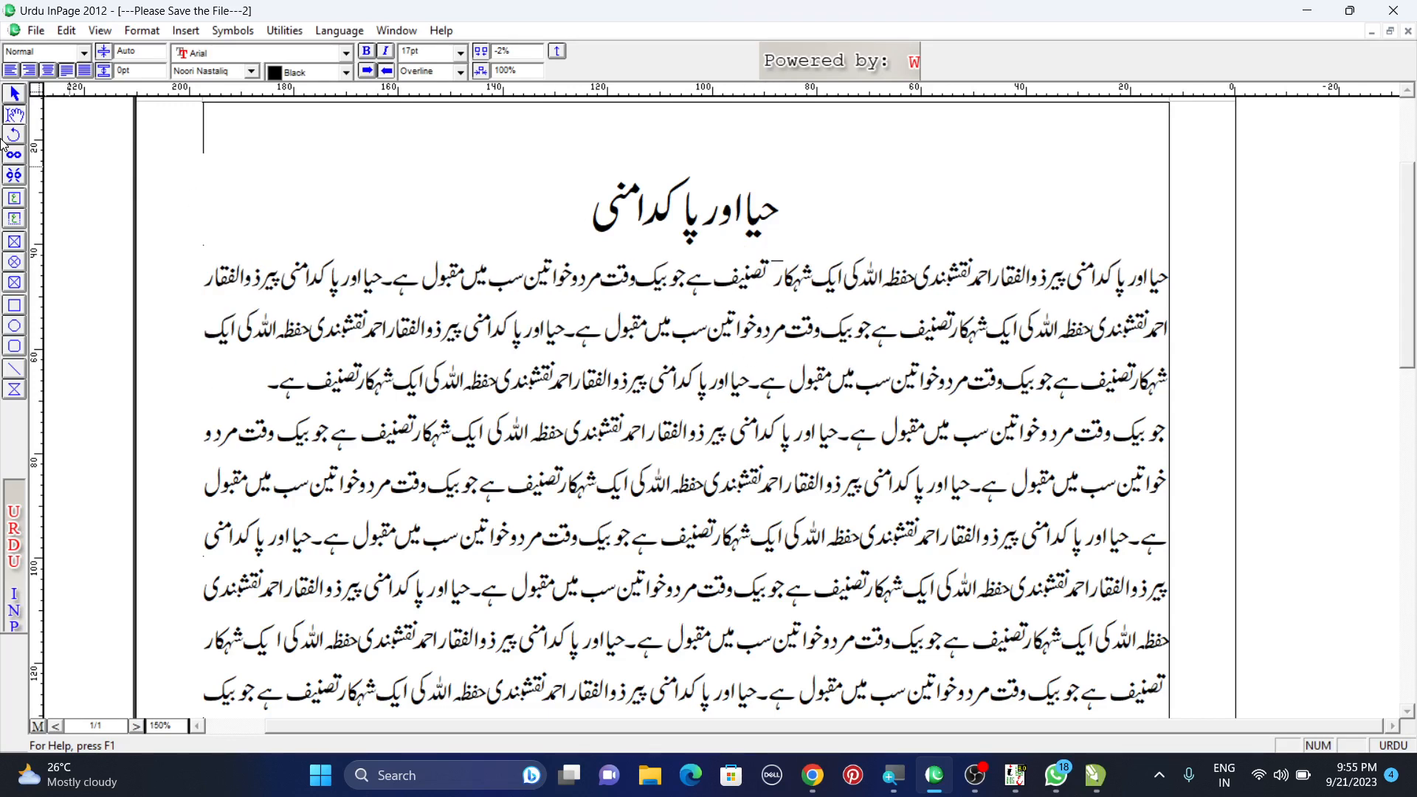
Minimize the document window to show the desktop.
left_click(138, 31)
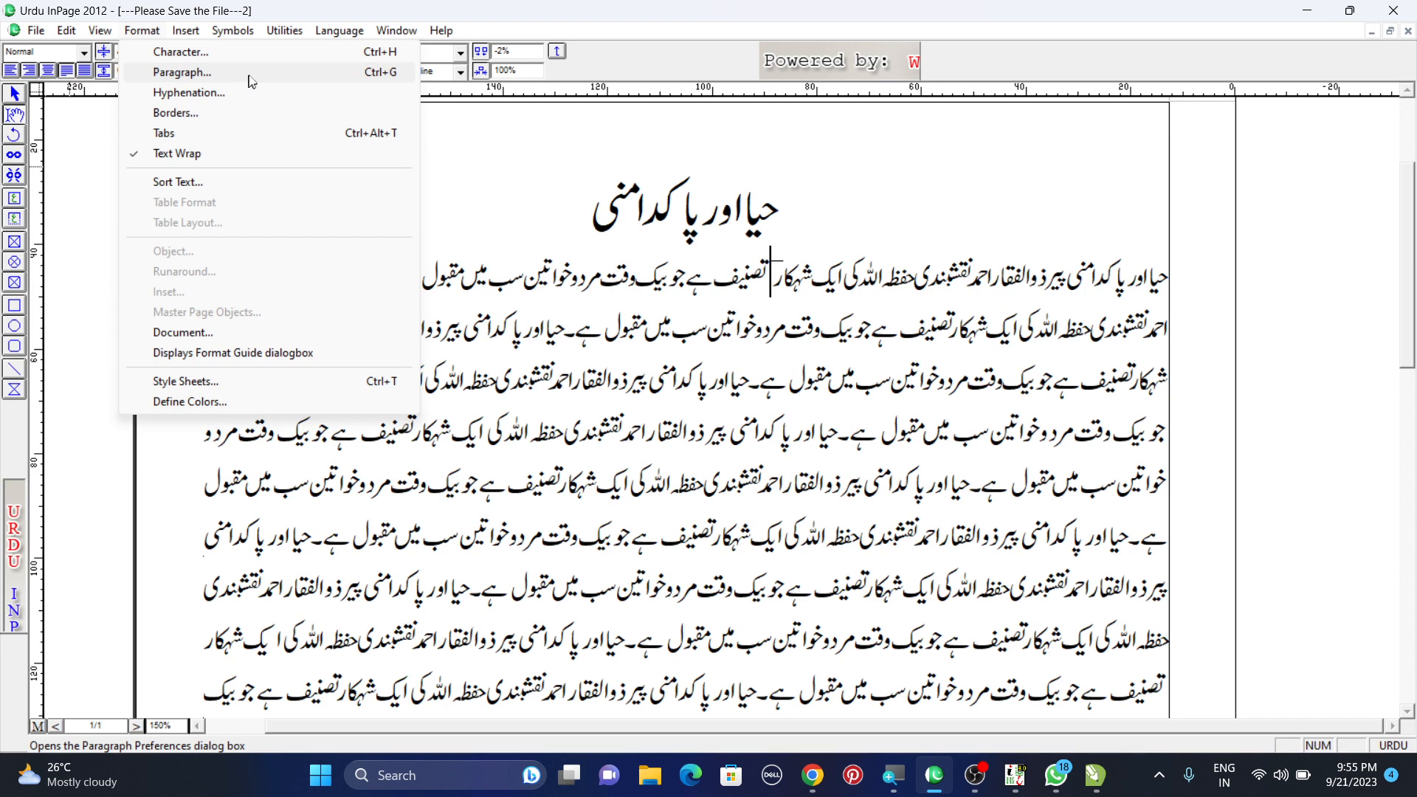
left_click(753, 360)
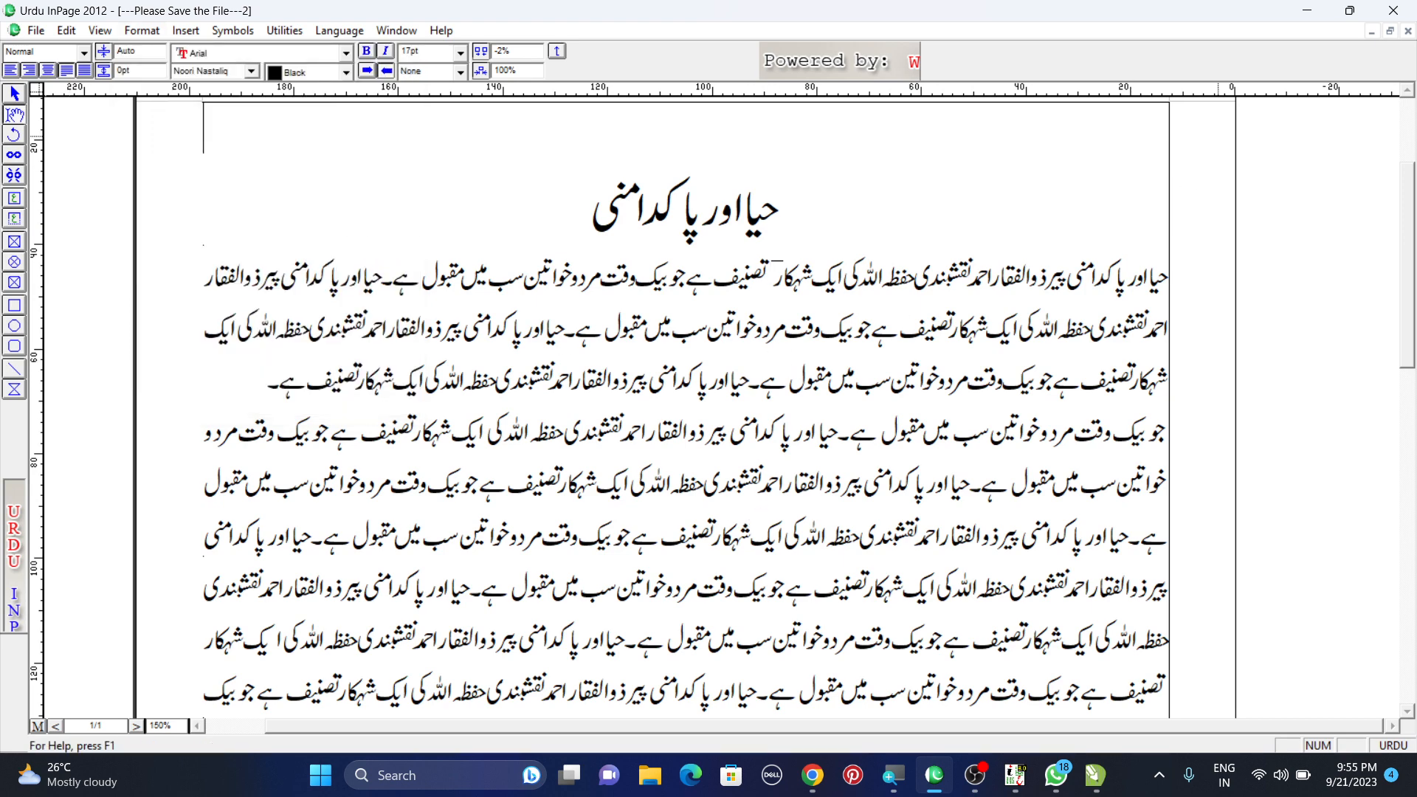
left_click(1308, 11)
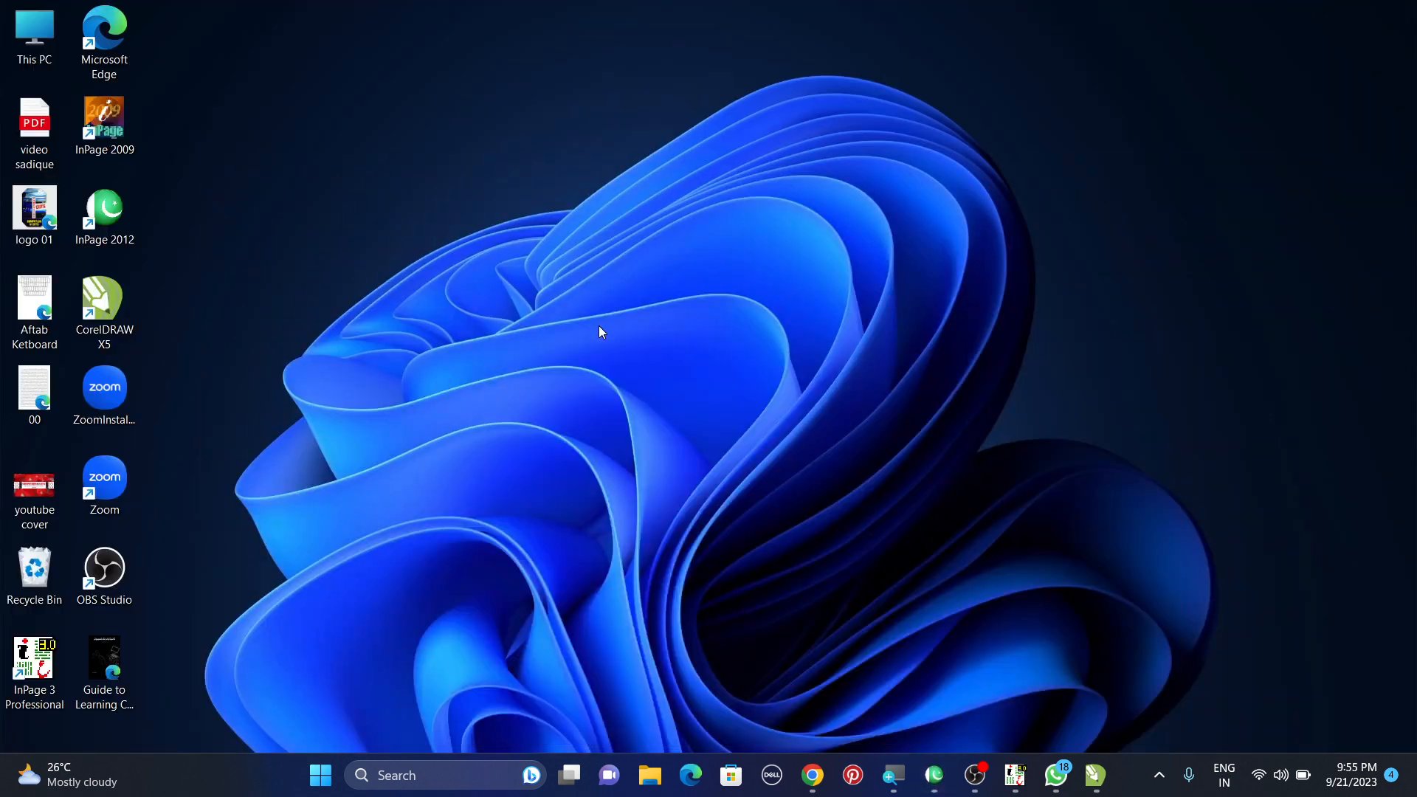